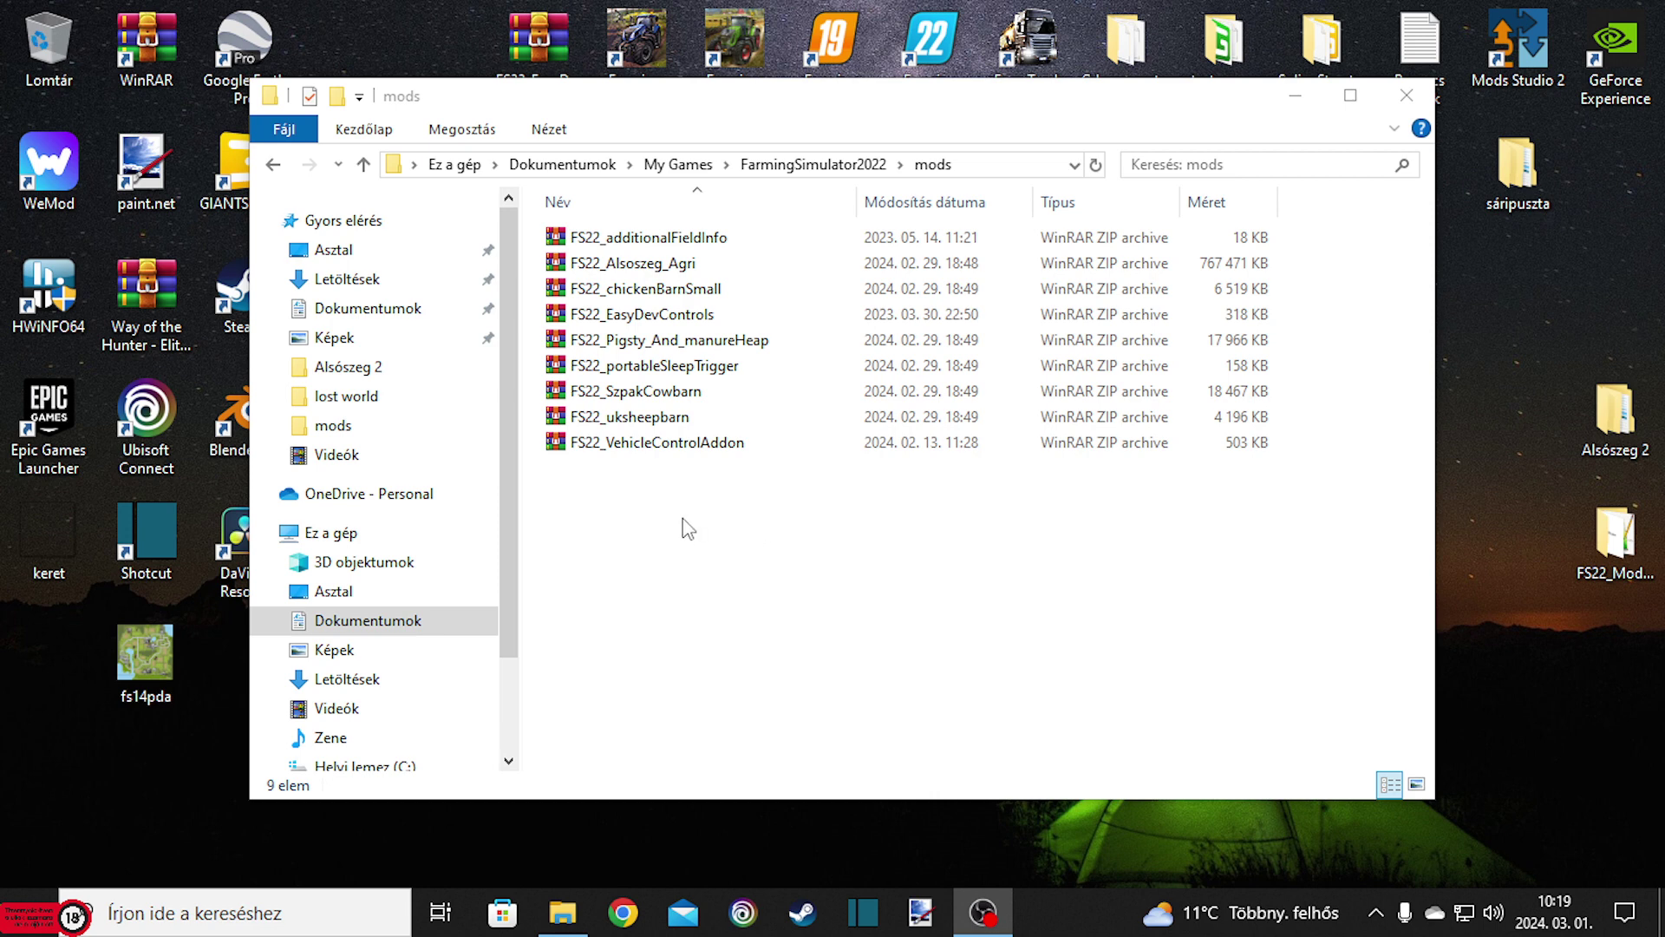
Select the FS22_Alsoszeg_Agri archive in the FarmingSimulator2022 mods folder.
left_click(636, 267)
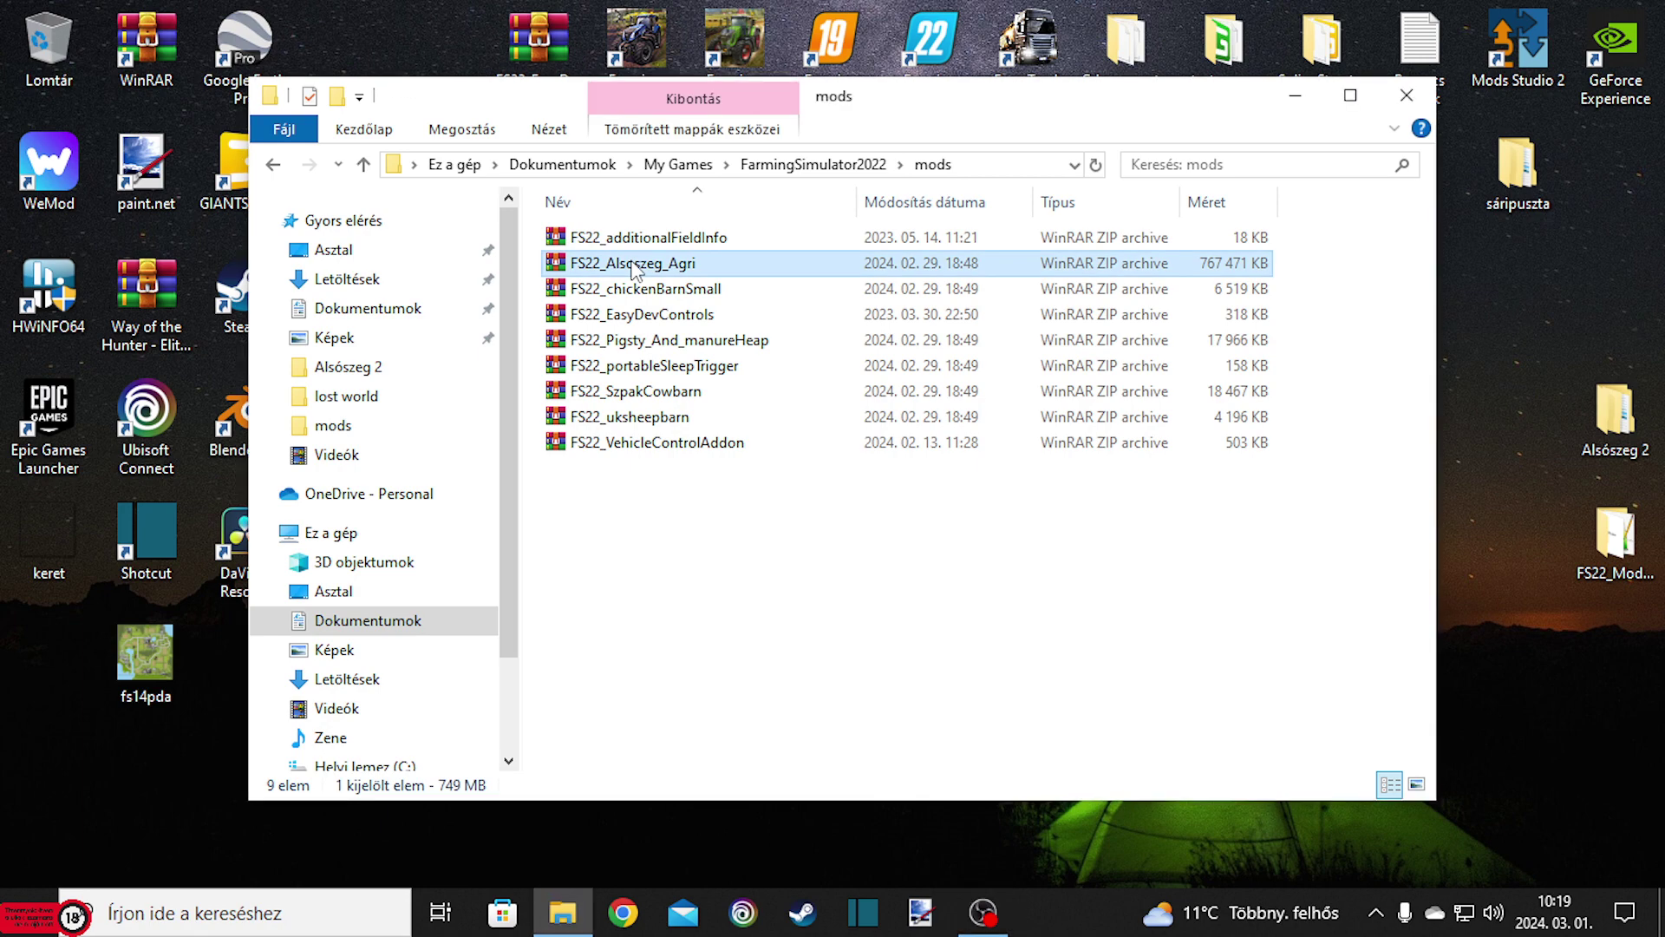
Extract FS22_Alsoszeg_Agri with WinRAR into its own folder and drag that folder onto the desktop.
right_click(632, 262)
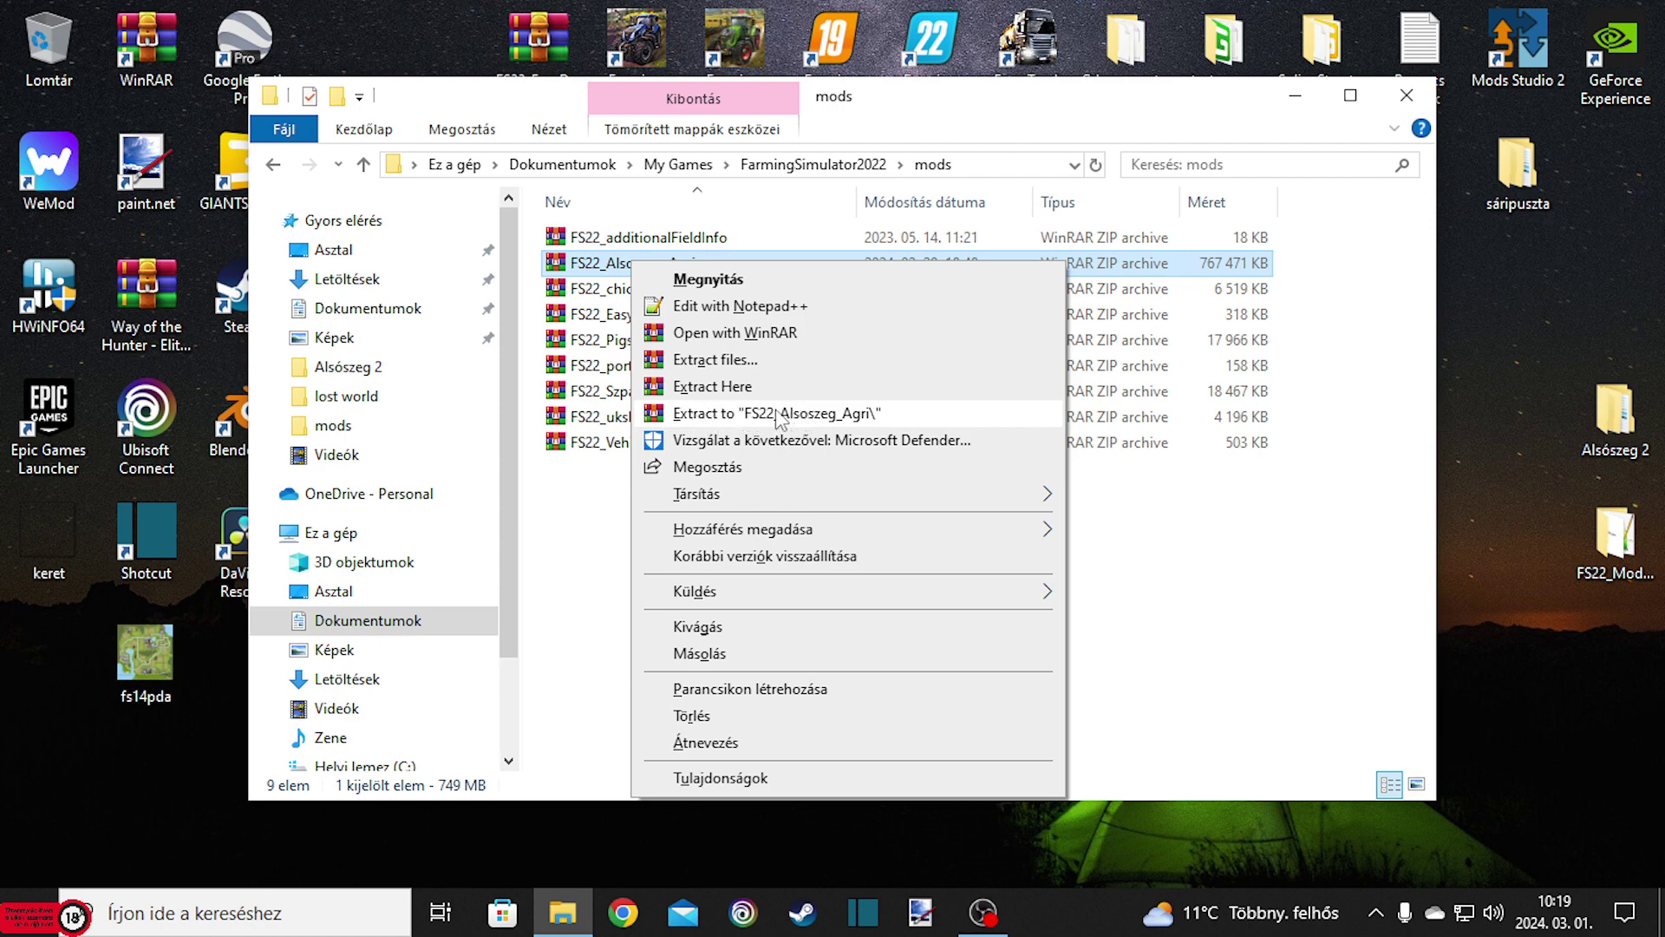
left_click(786, 416)
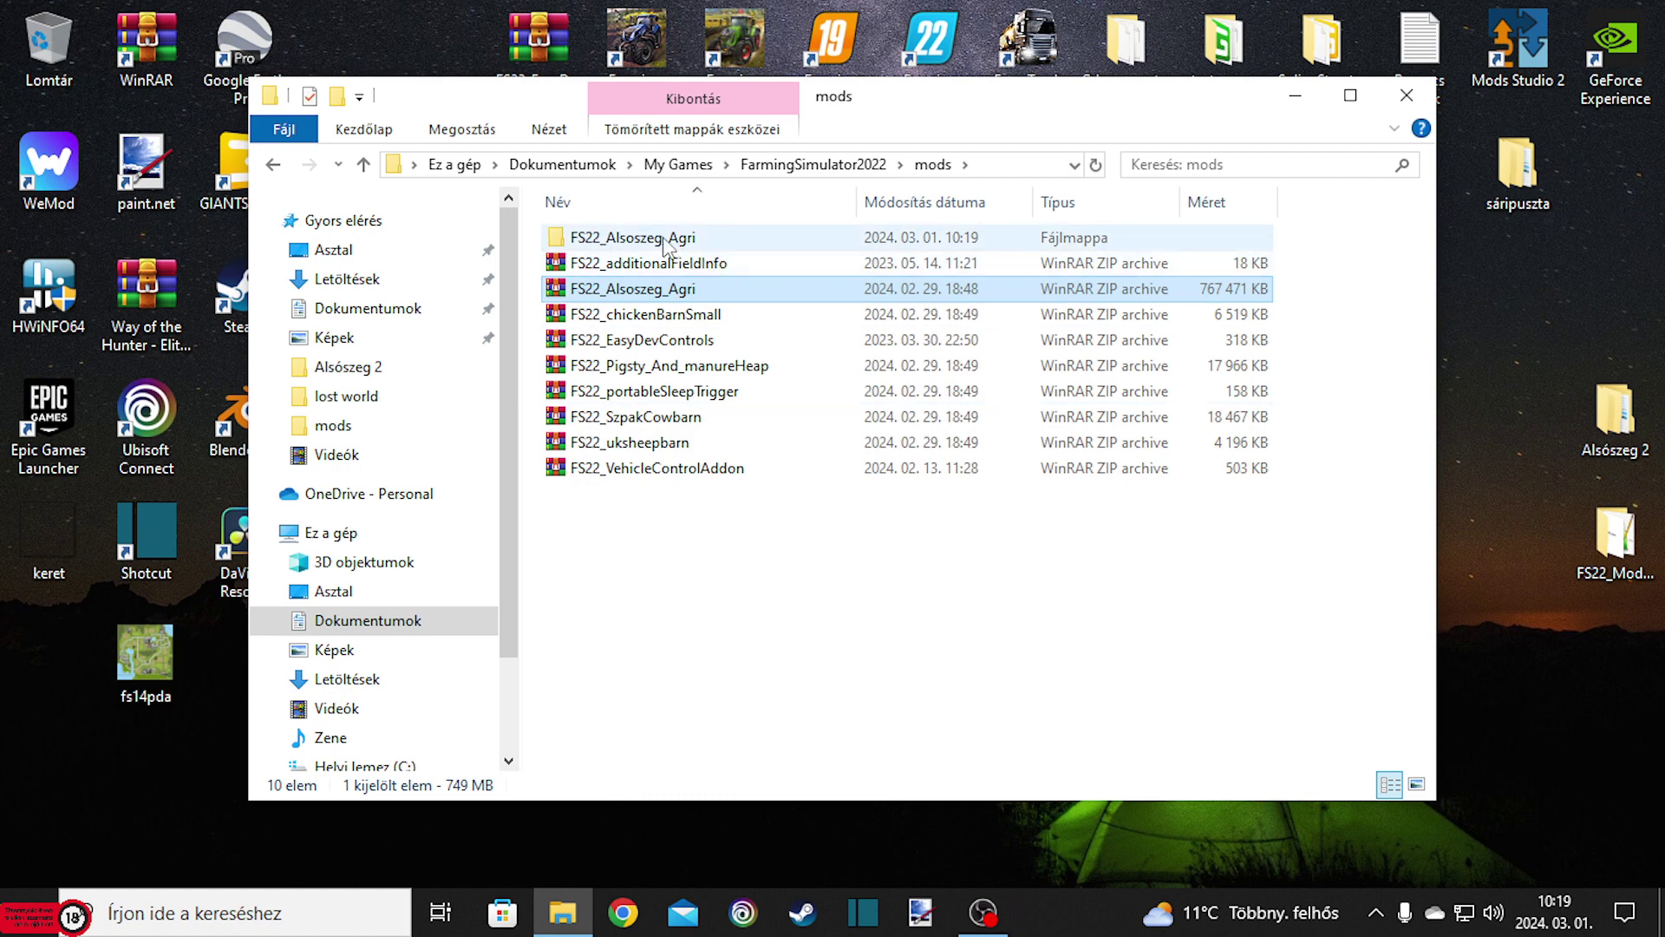
left_click_drag(663, 236, 1600, 753)
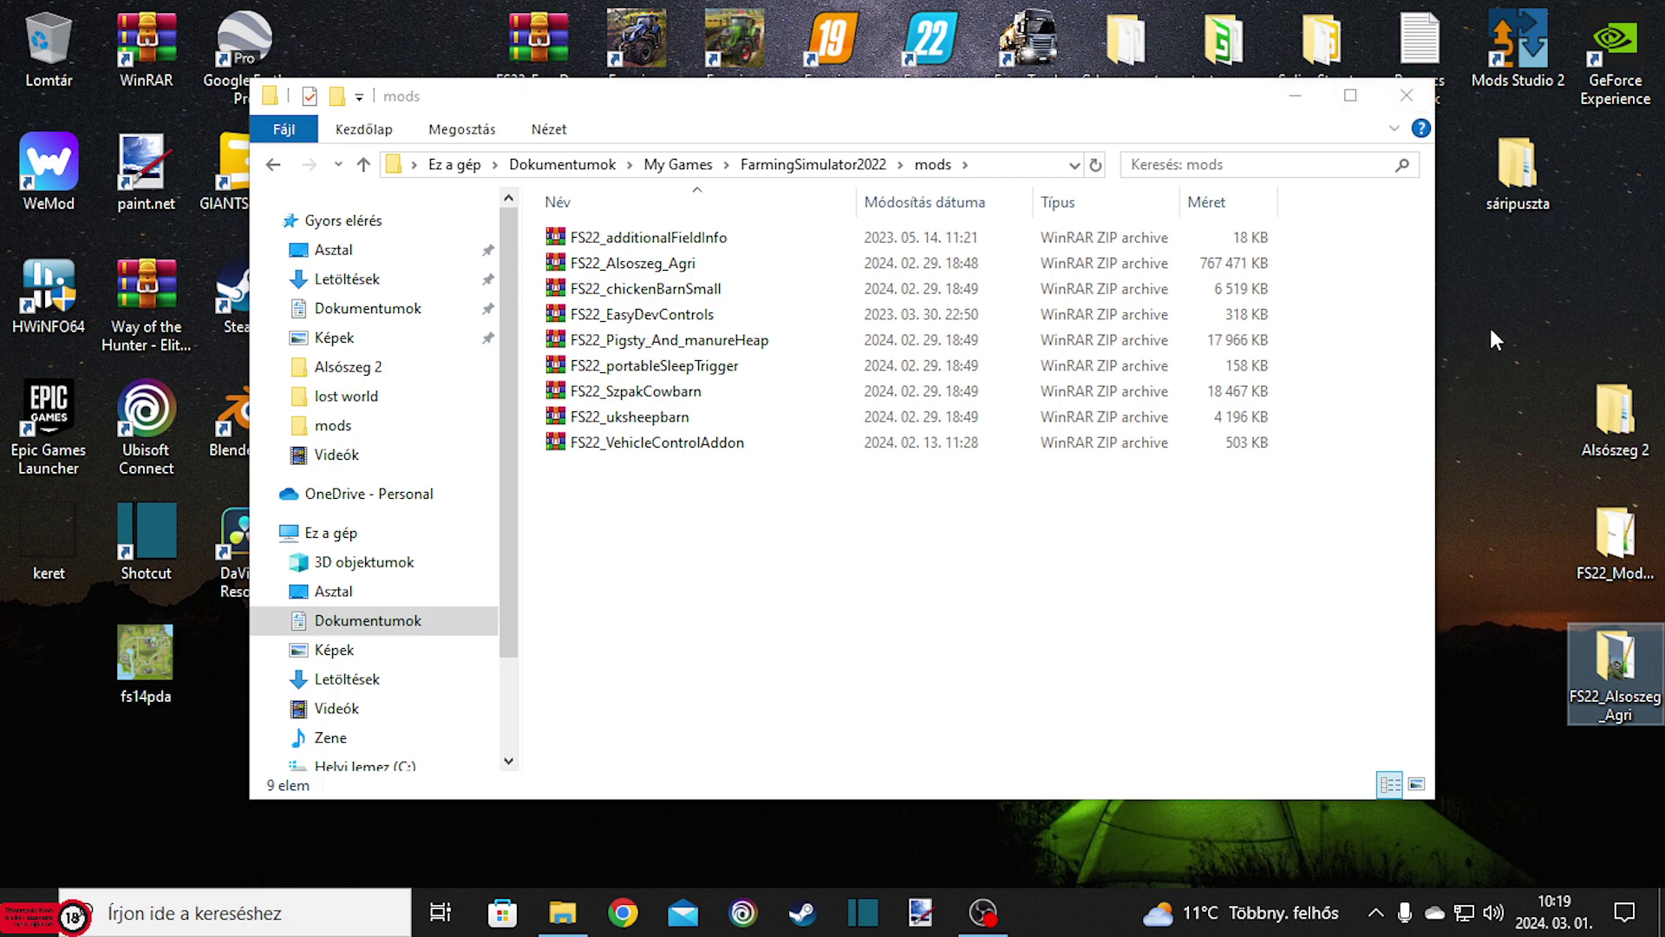
Create an 'alsószeg mentés' folder, move all nine mod archives into it, and close the window.
right_click(634, 578)
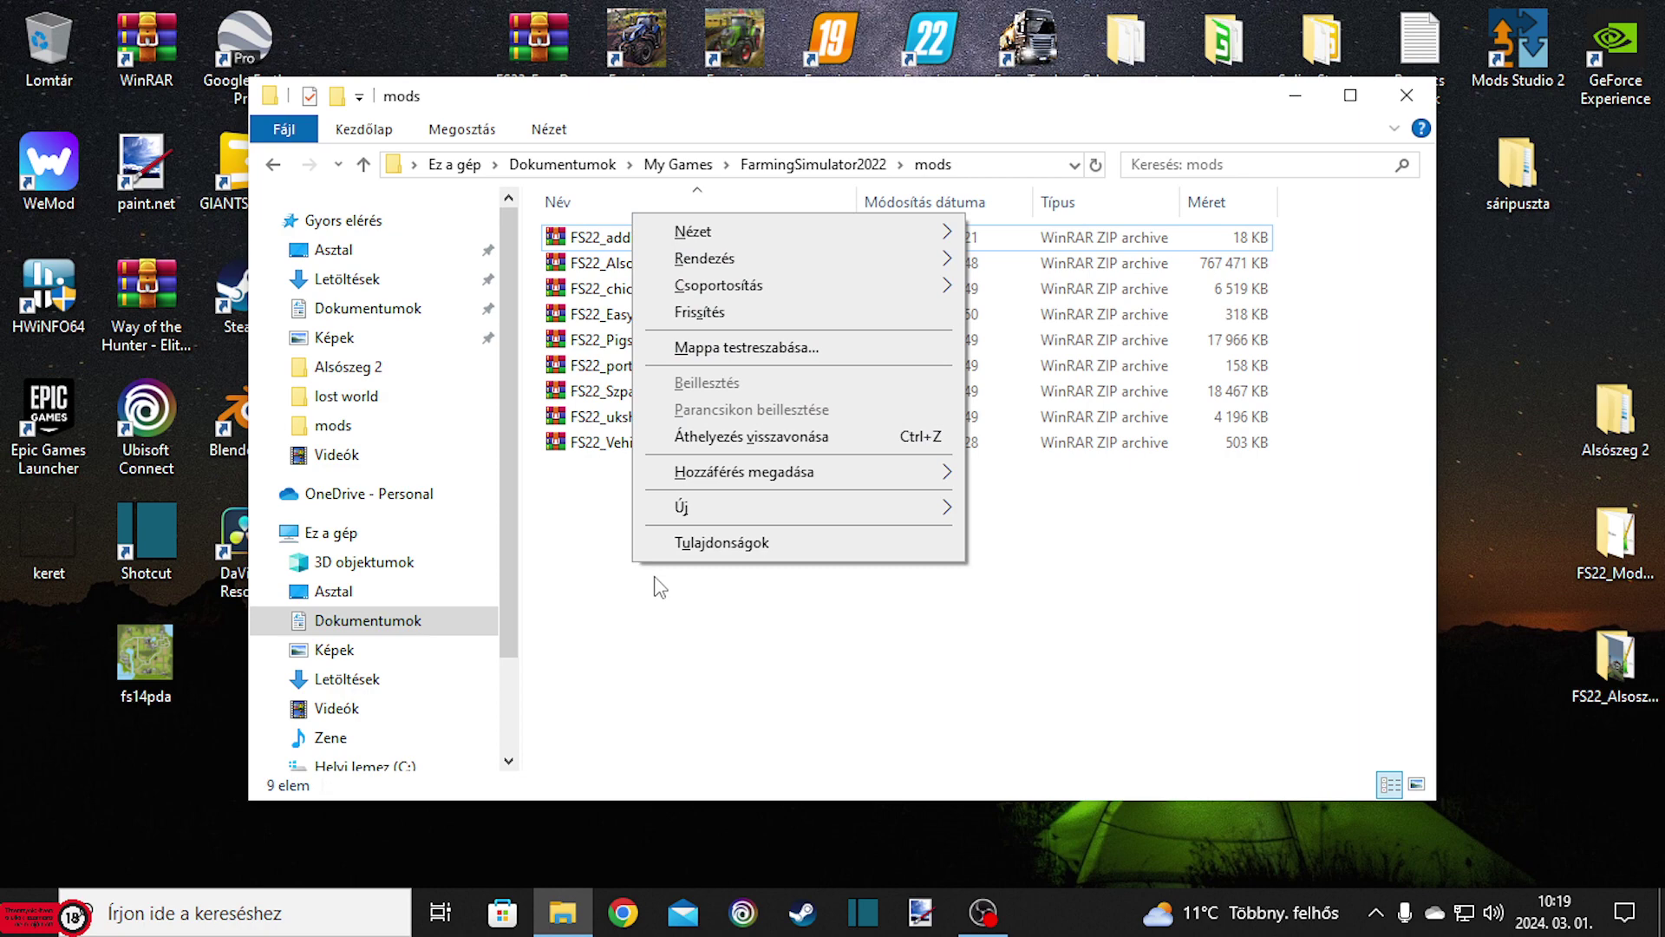
mouse_move(688, 514)
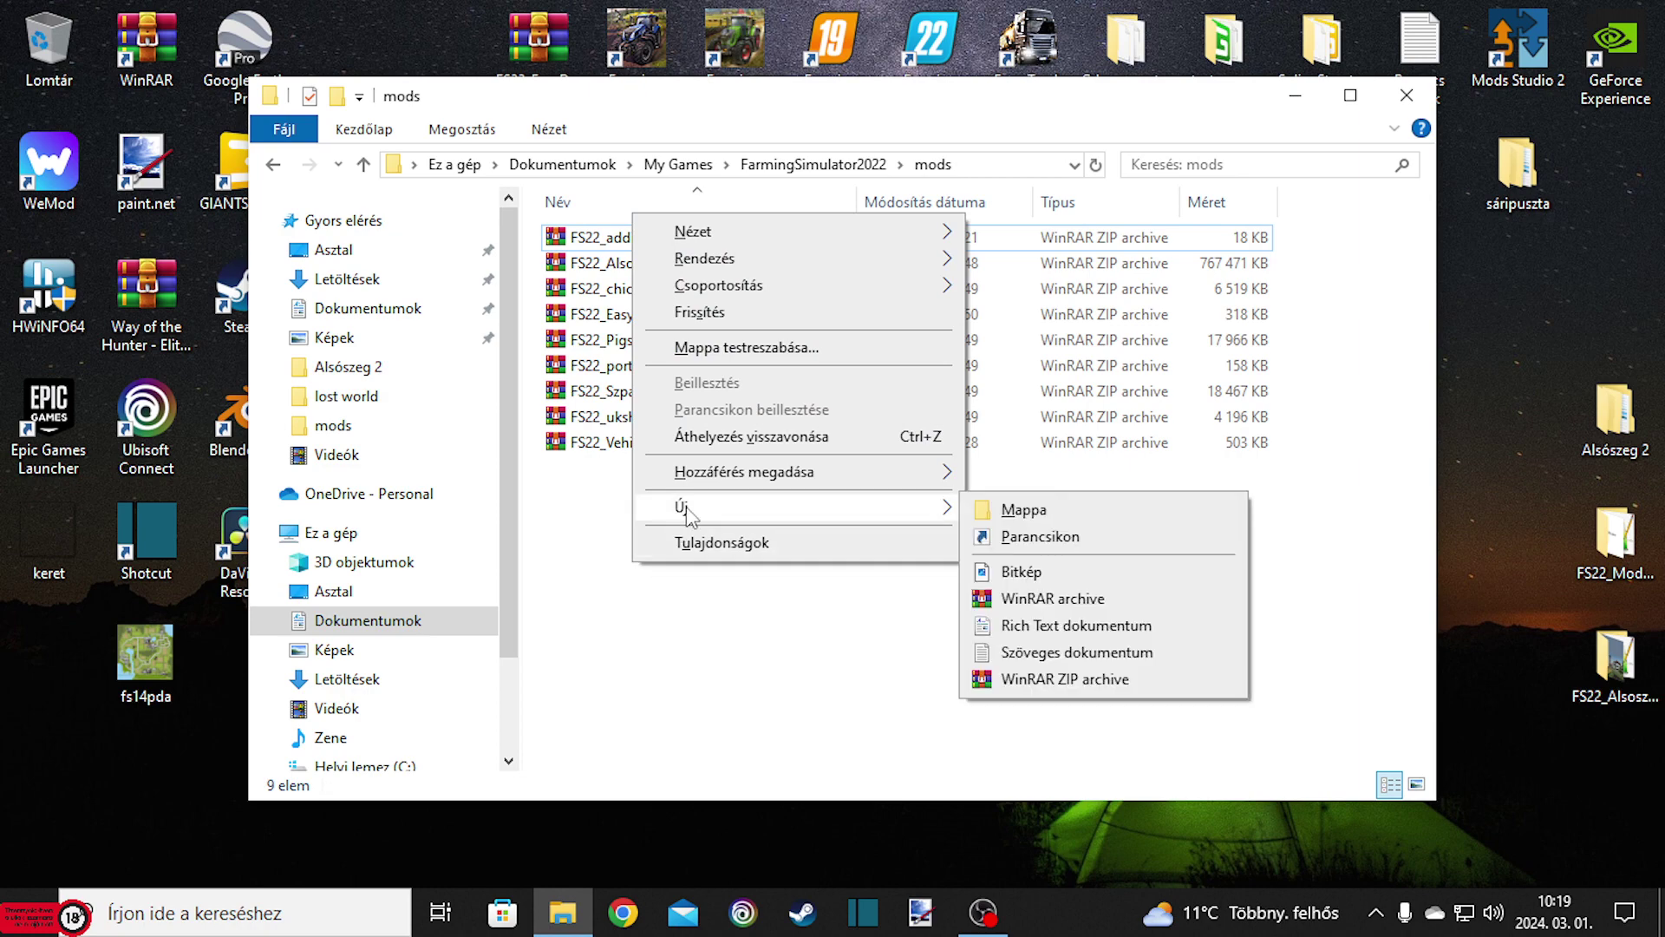
left_click(1027, 512)
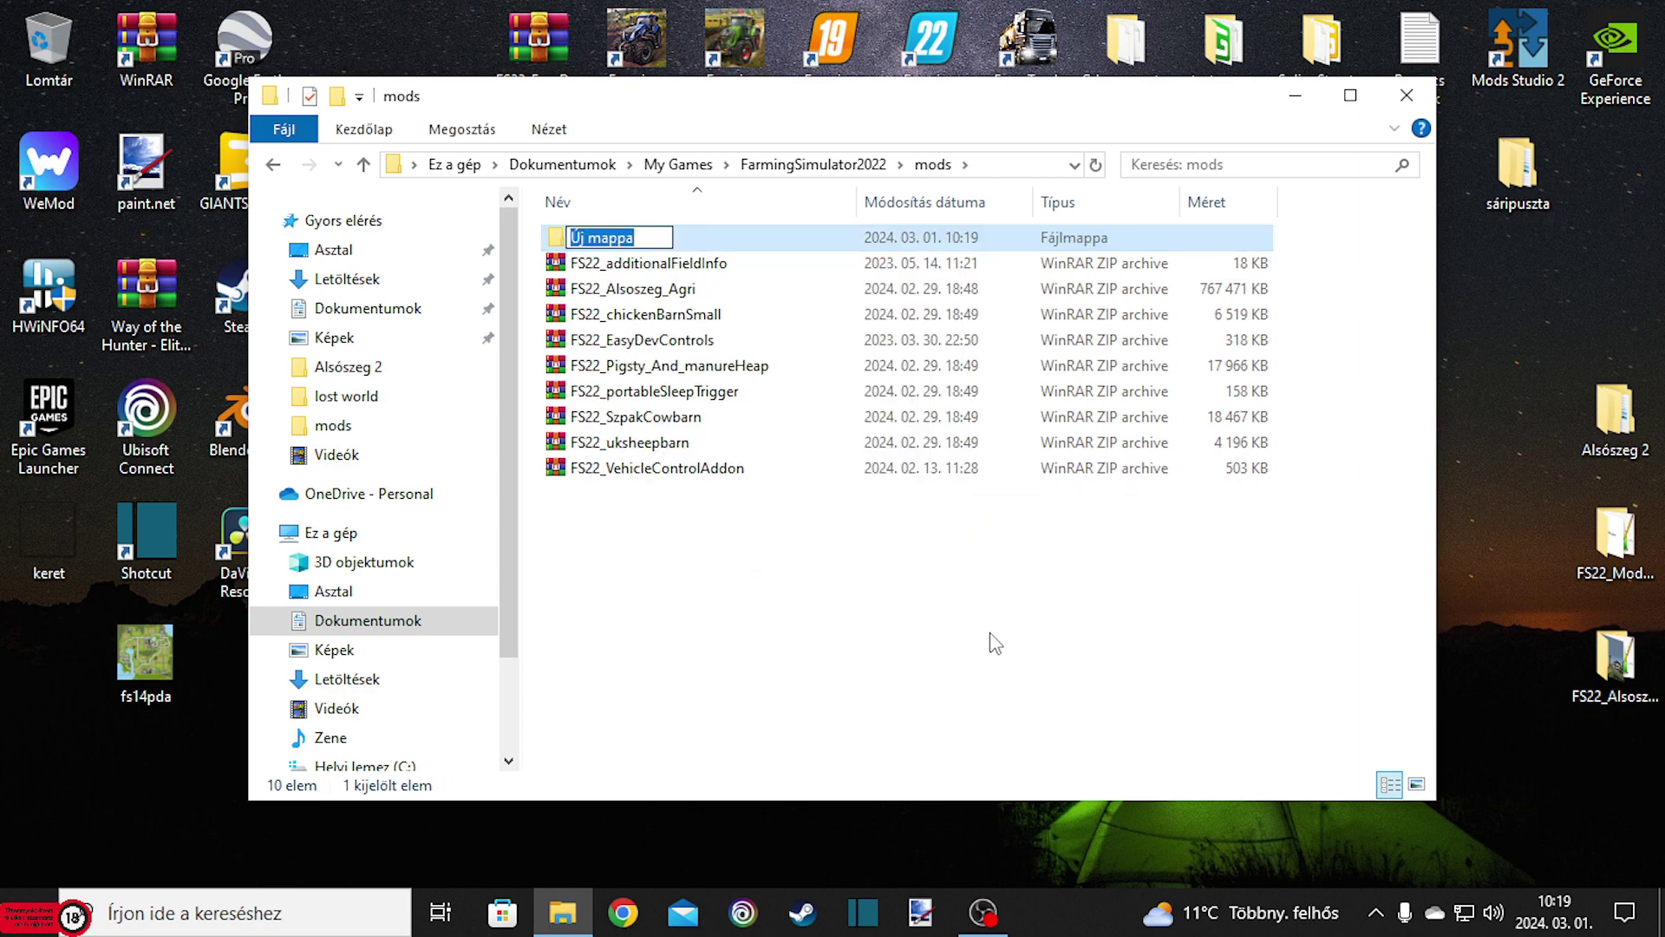
type("als")
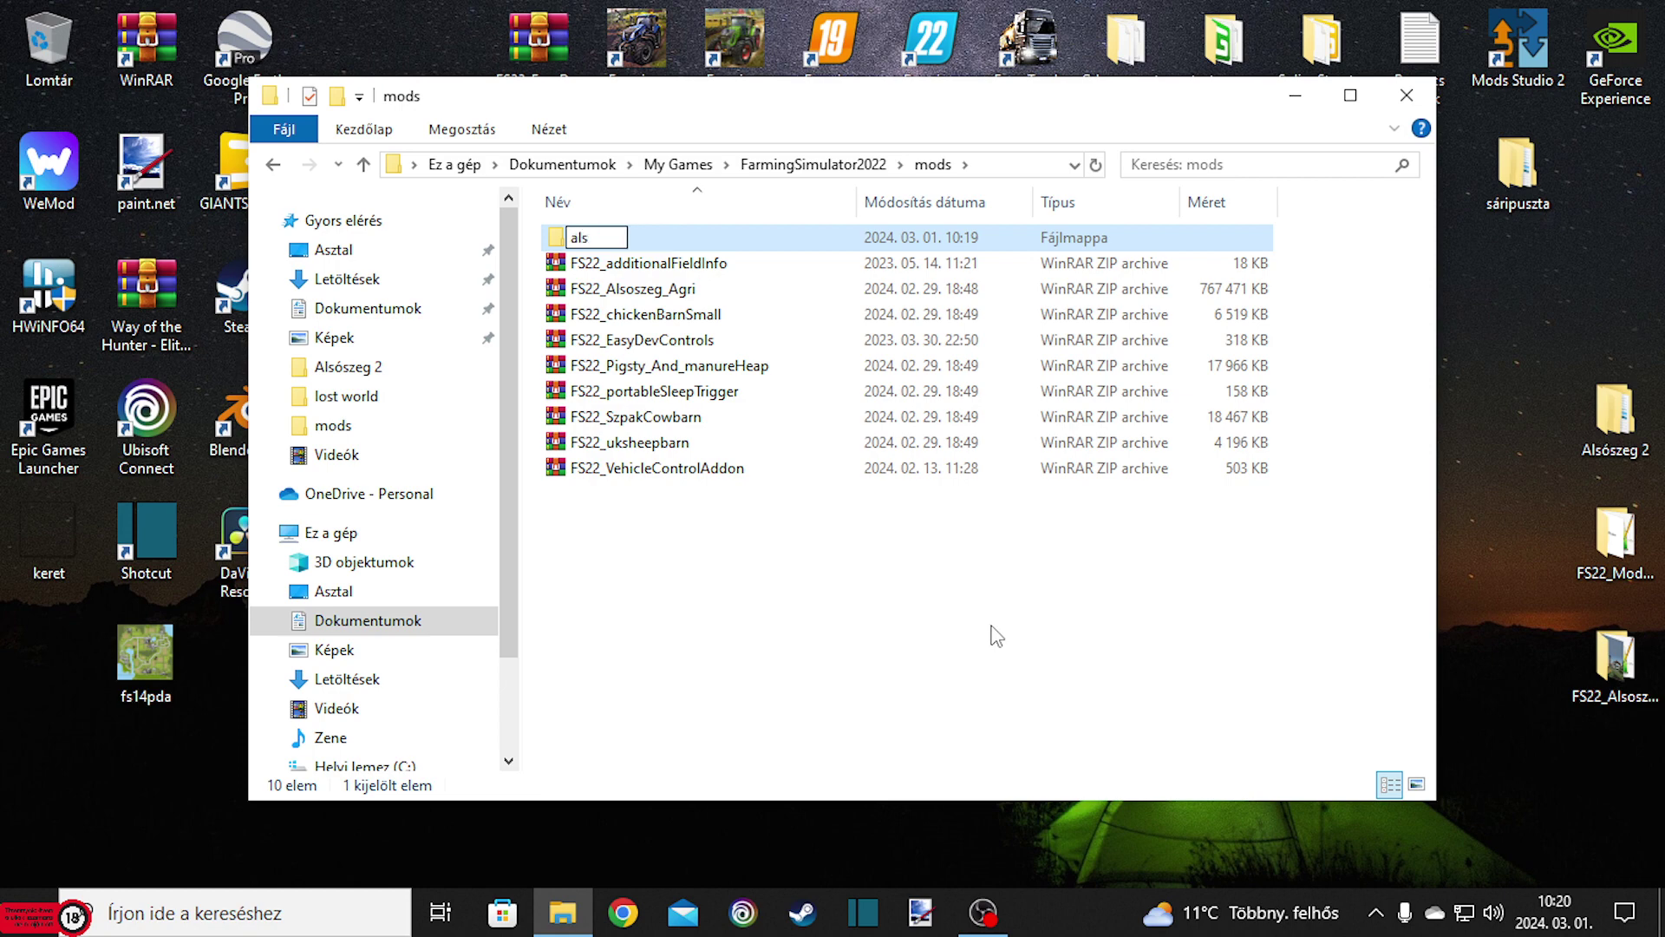
type("ószeg mentés")
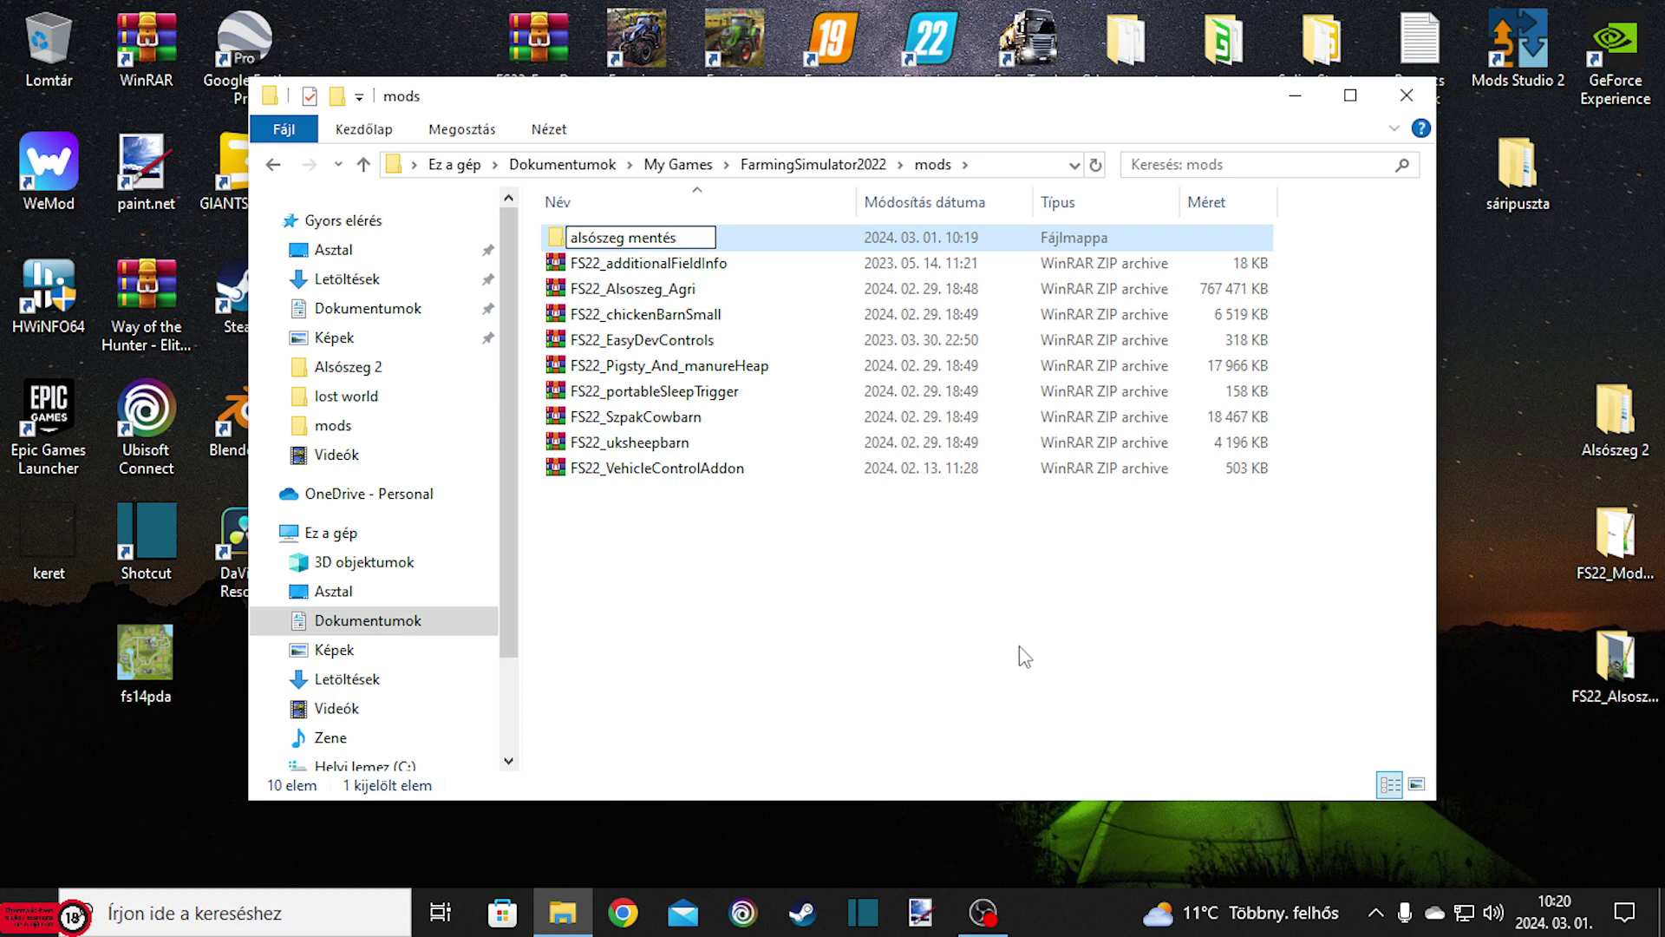
left_click(756, 576)
left_click_drag(641, 524, 1568, 335)
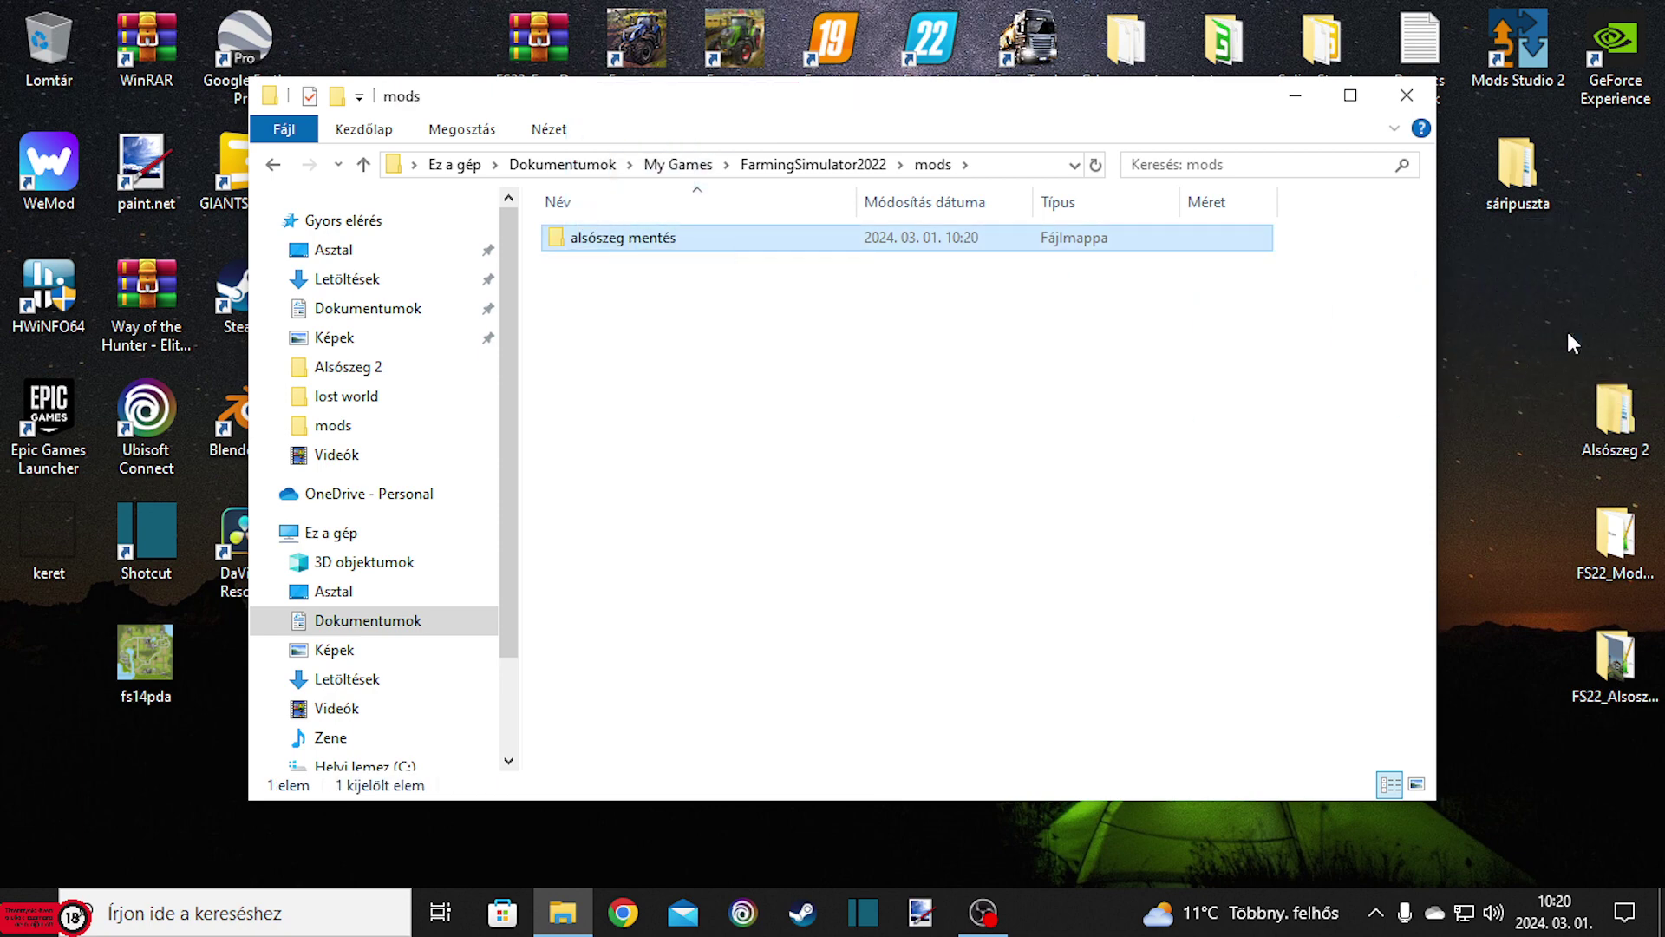
left_click(1407, 94)
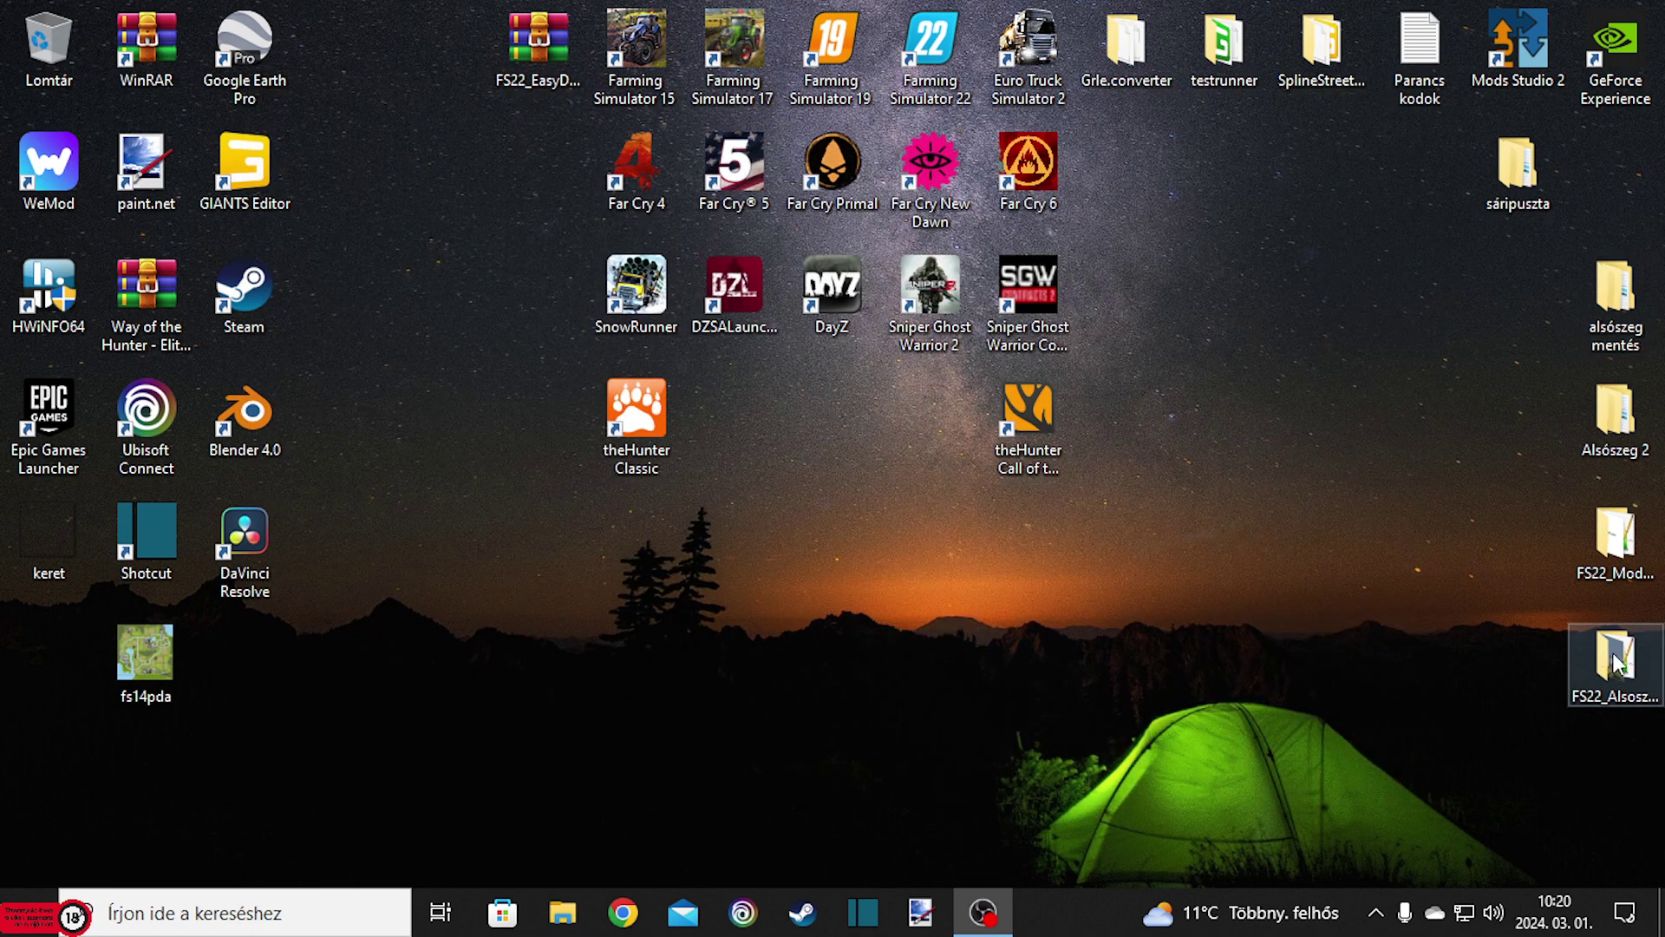
Open FS22_ModMapUS from the desktop and shrink and reposition its window.
double_click(1626, 570)
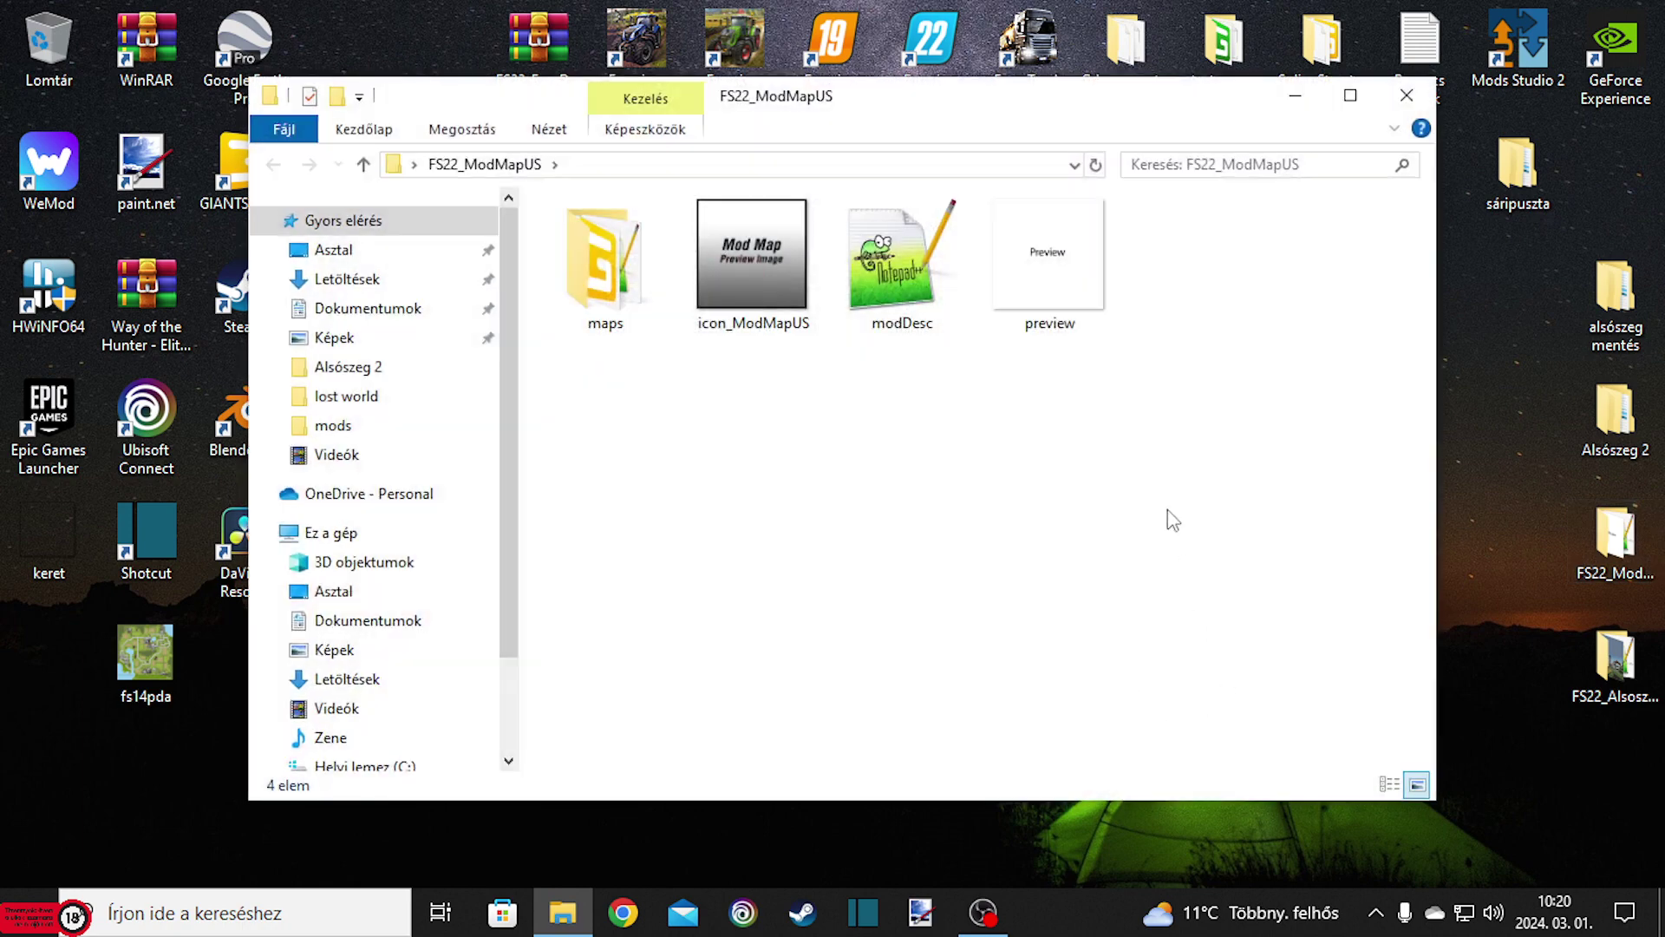
left_click_drag(1437, 335, 1218, 349)
left_click_drag(949, 102, 1075, 173)
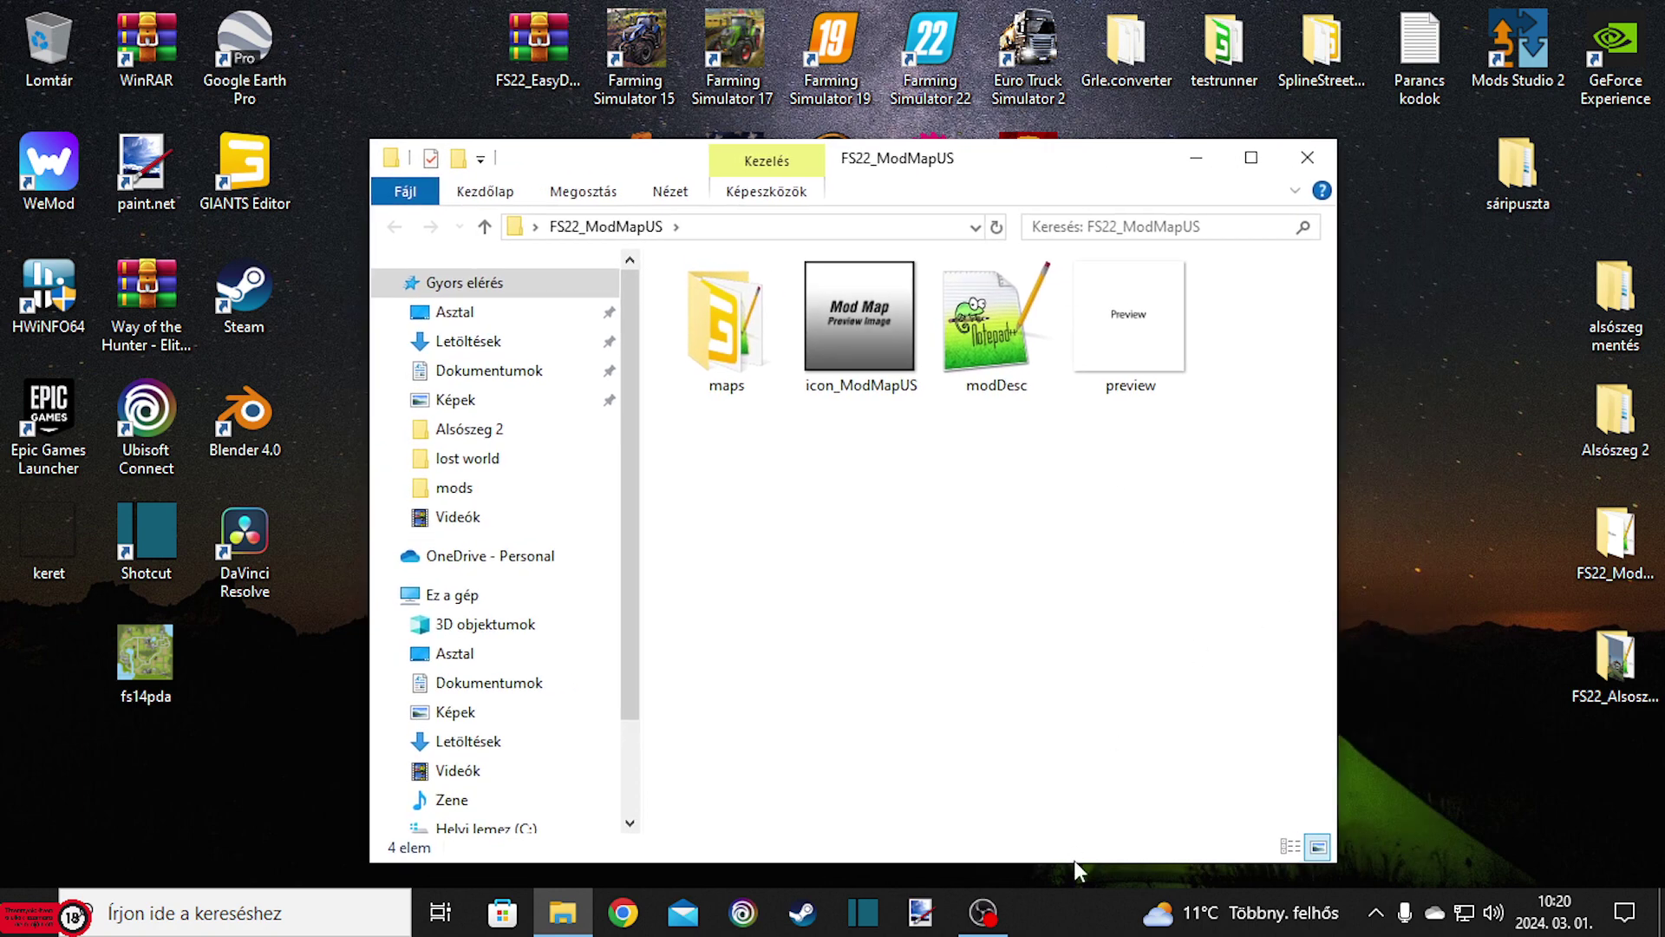
left_click_drag(1053, 863, 1055, 678)
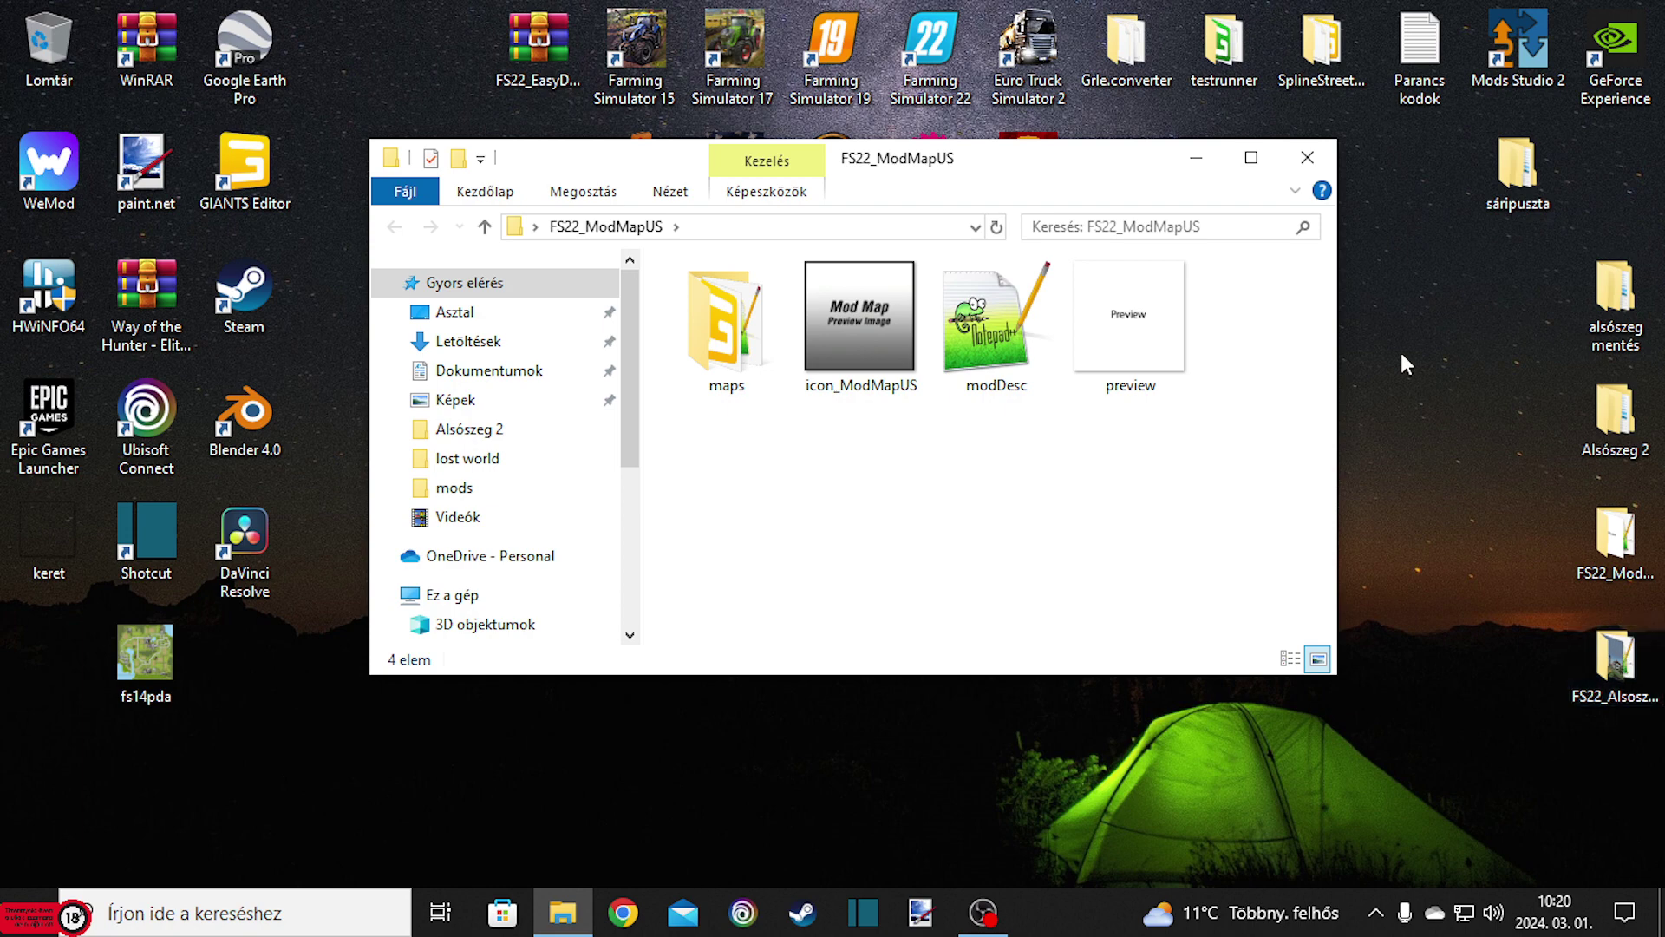
left_click_drag(1087, 160, 1316, 177)
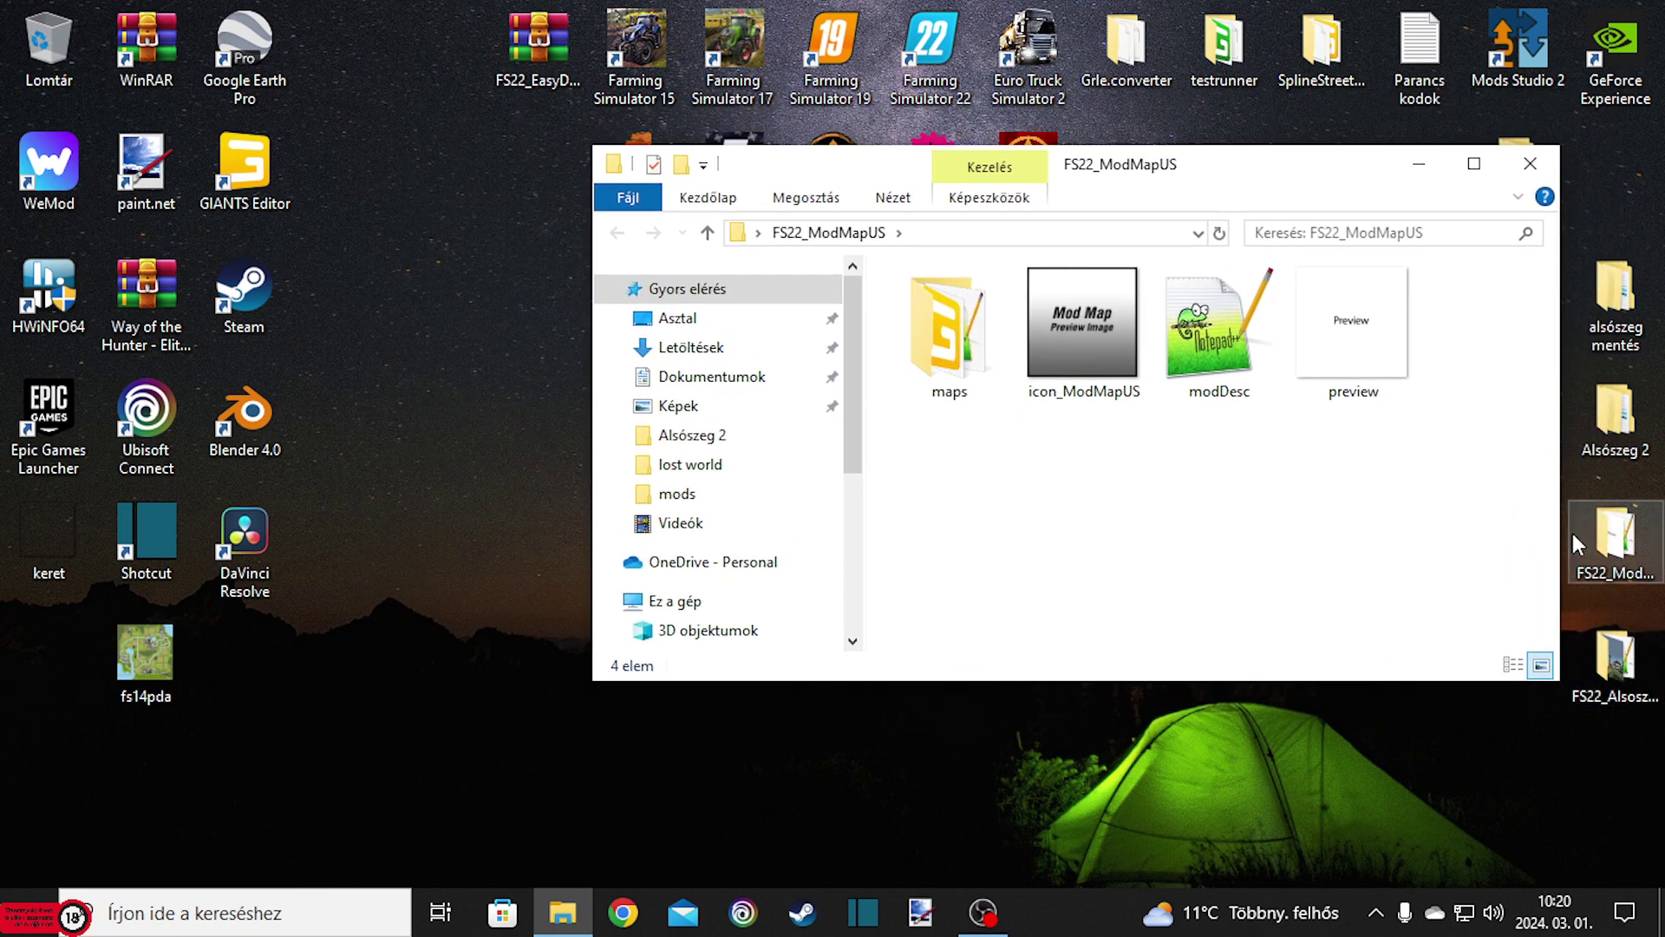
Open the maps folder inside FS22_Alsoszeg_Agri and size its window on the left.
double_click(1622, 674)
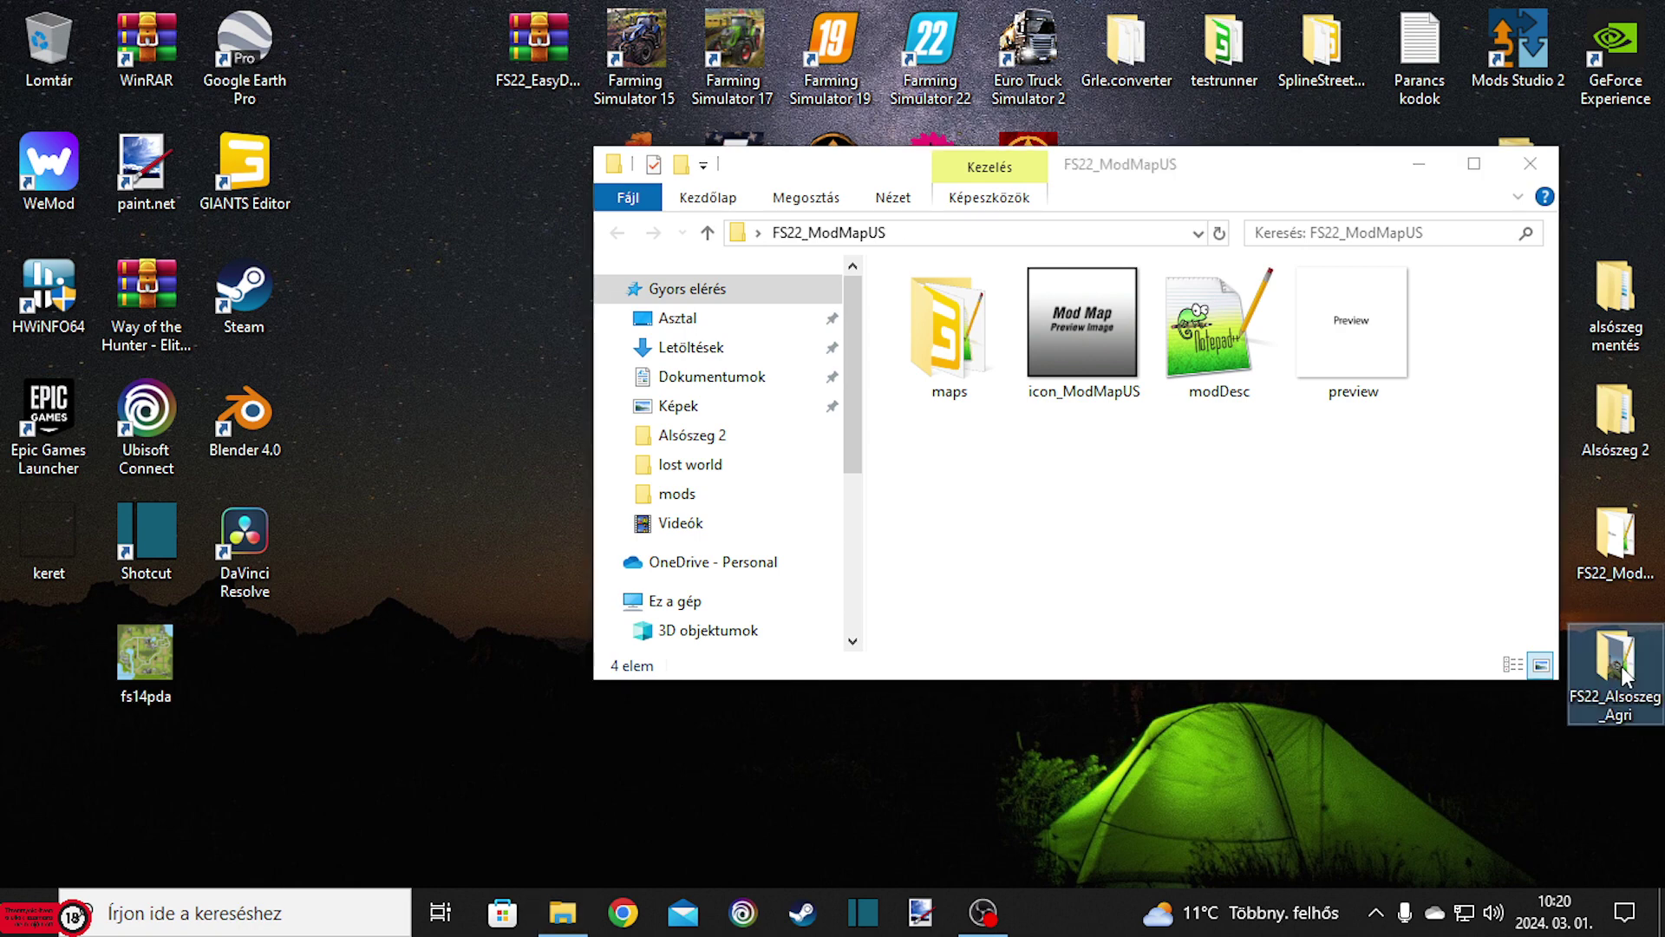
left_click_drag(1245, 211, 659, 196)
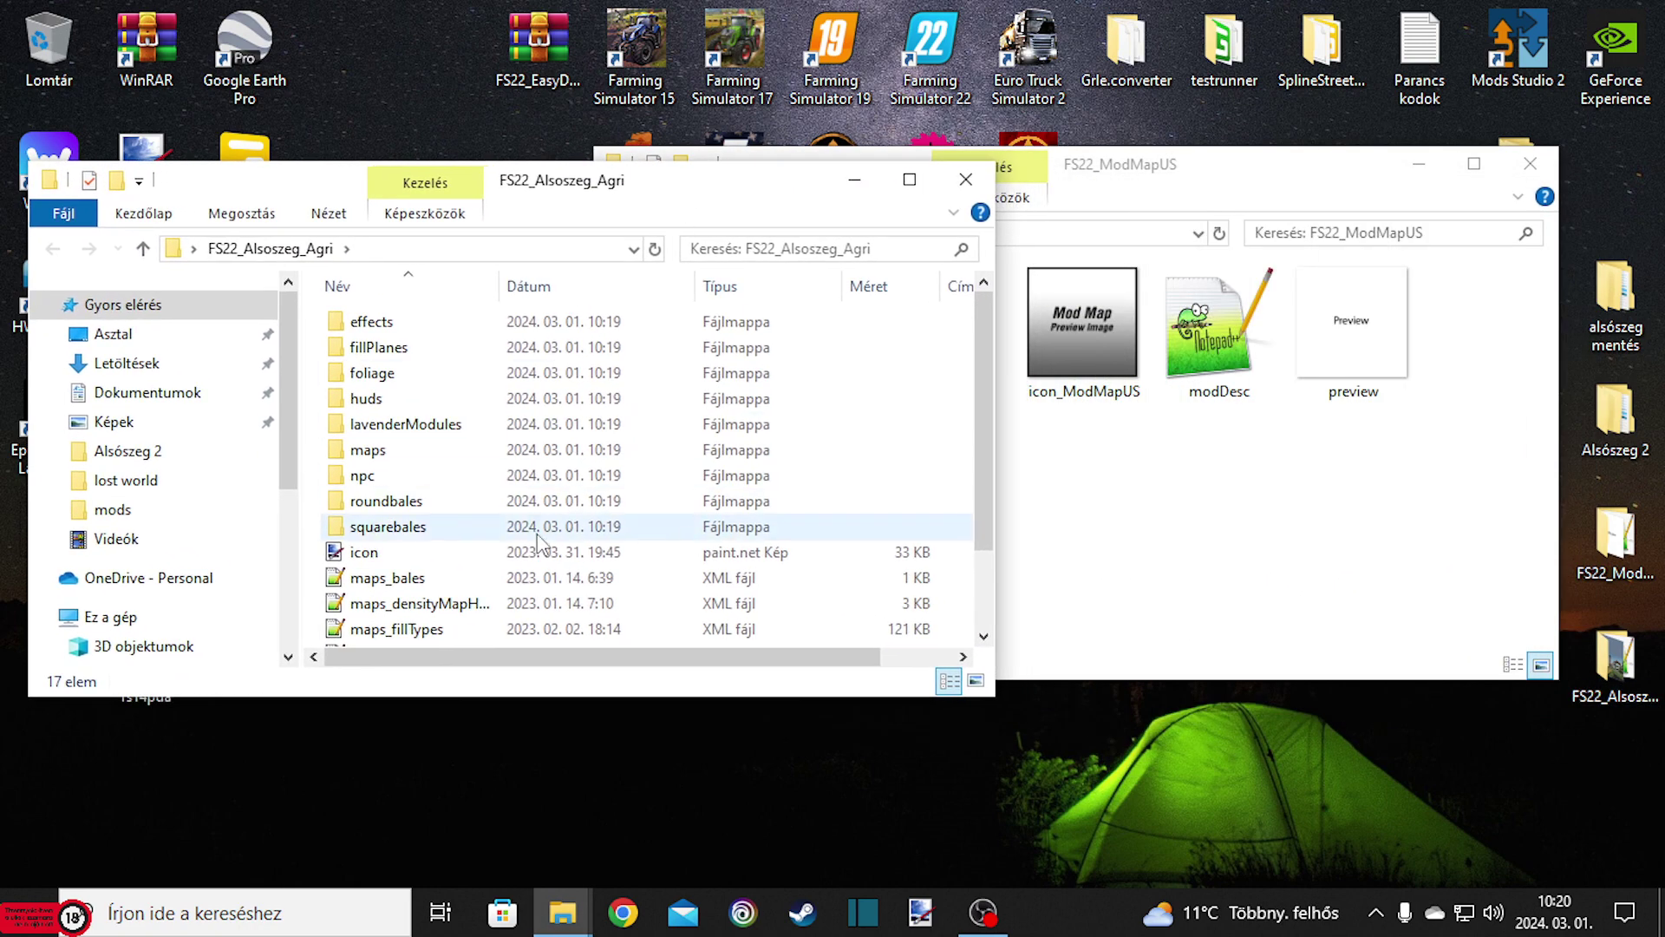
double_click(380, 453)
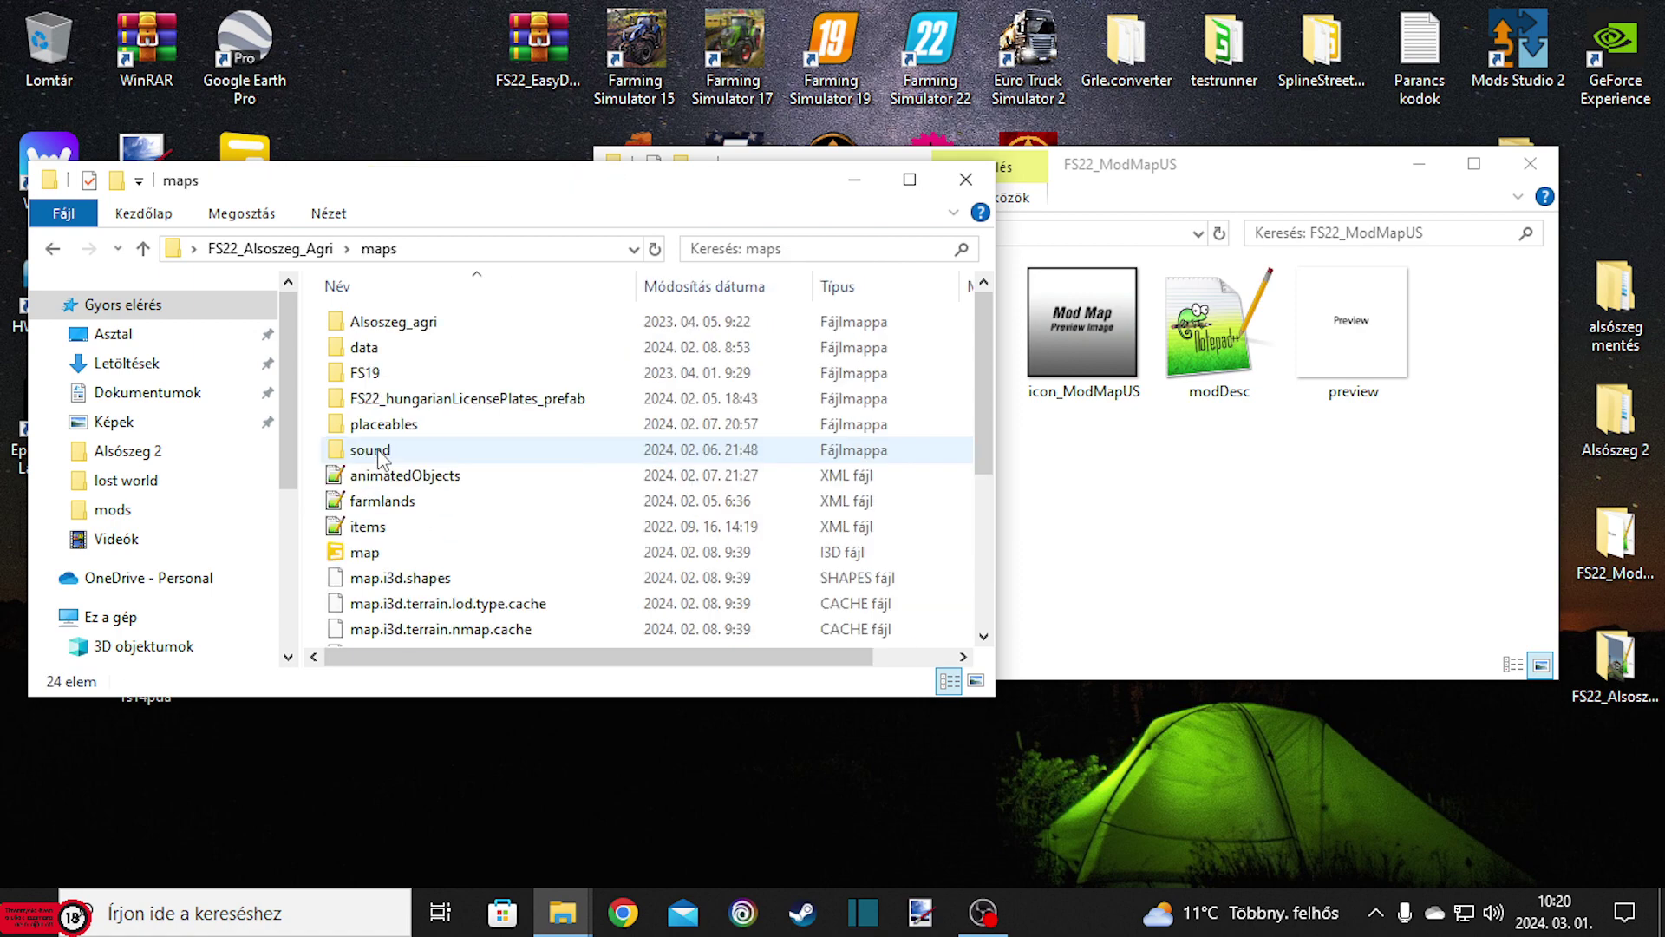
left_click(909, 178)
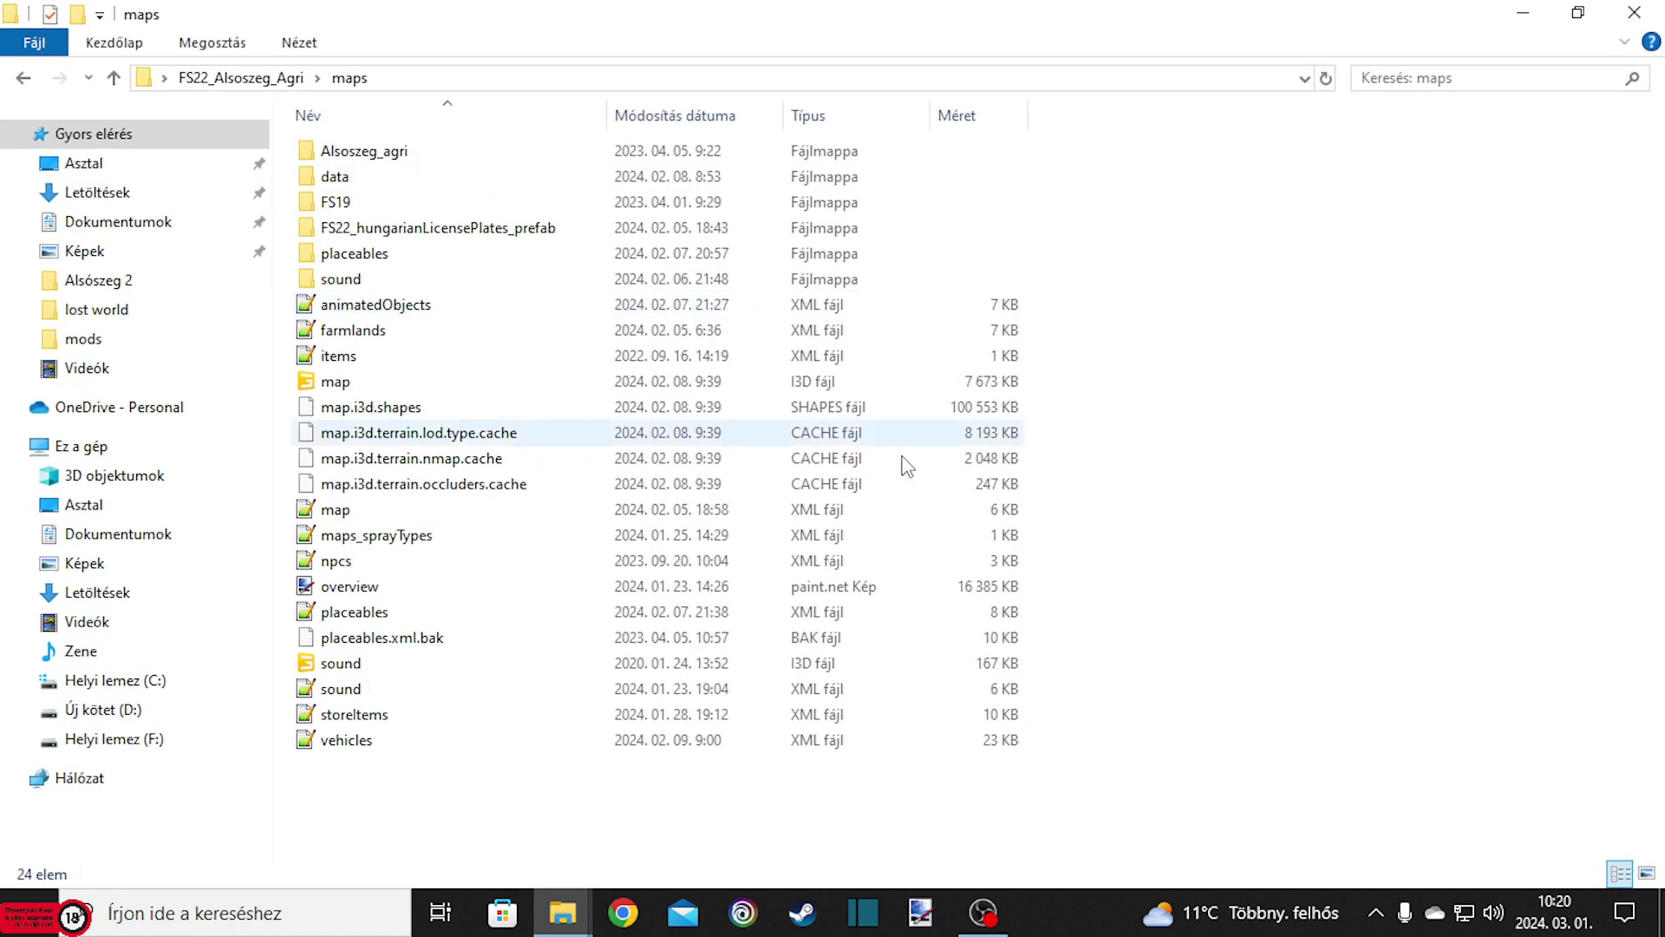
left_click(1578, 12)
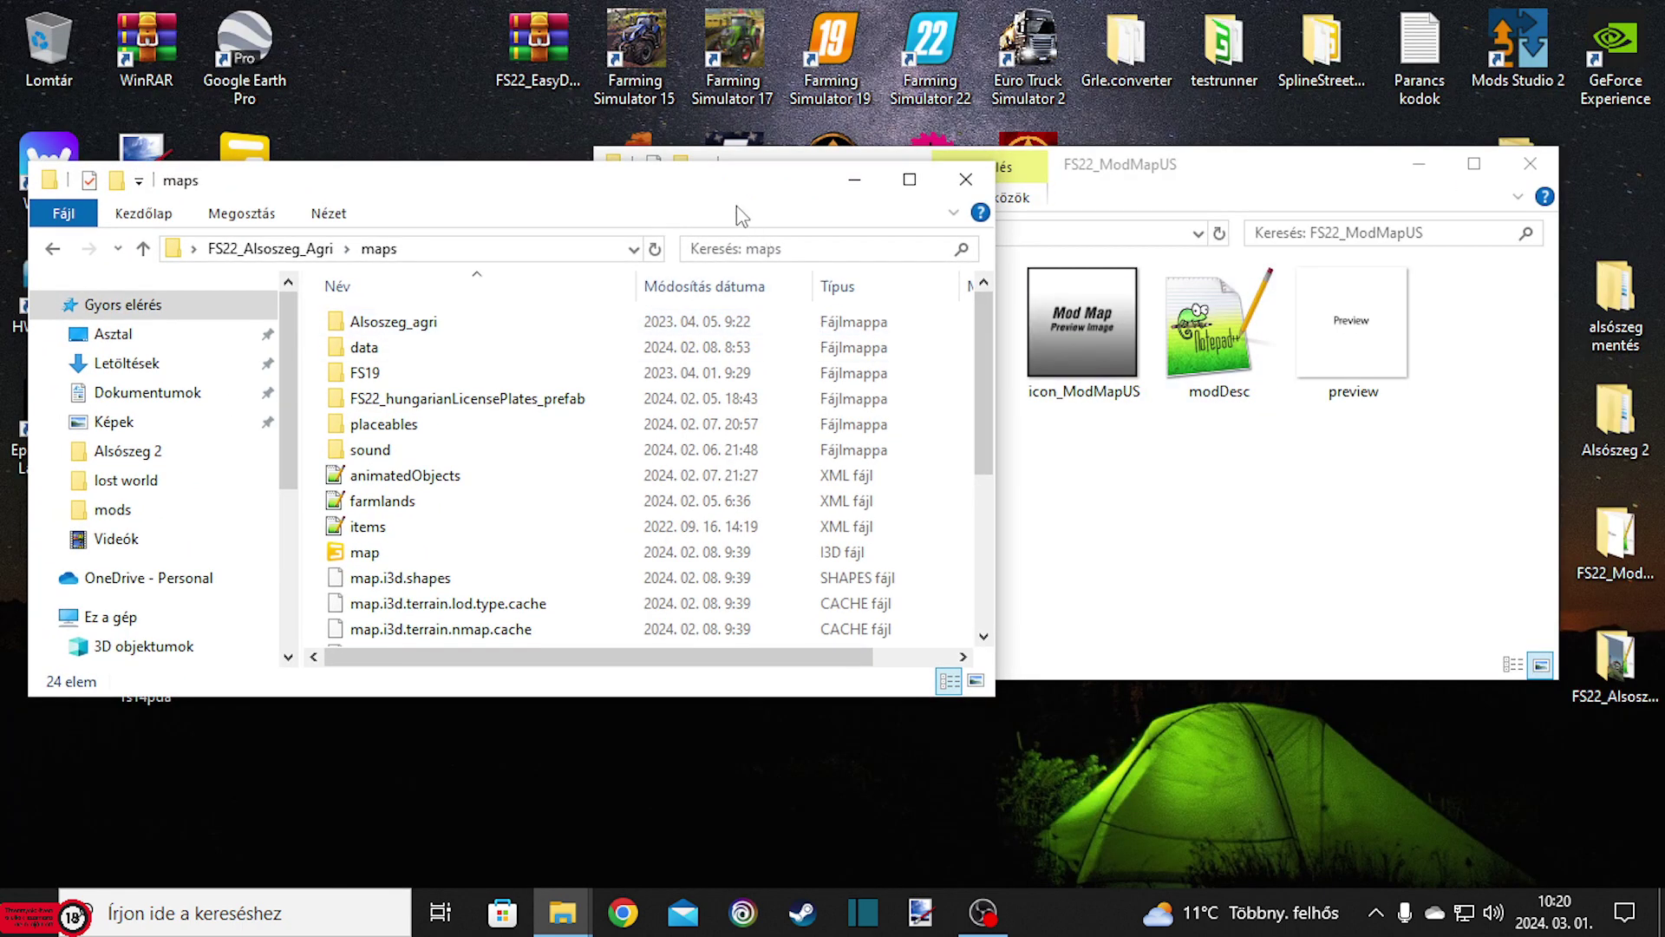
left_click_drag(746, 164, 747, 59)
left_click_drag(1002, 518, 947, 522)
Narrow and move the FS22_ModMapUS window so both windows sit side by side.
left_click(1242, 244)
left_click_drag(1273, 156, 1273, 102)
left_click_drag(593, 363, 816, 371)
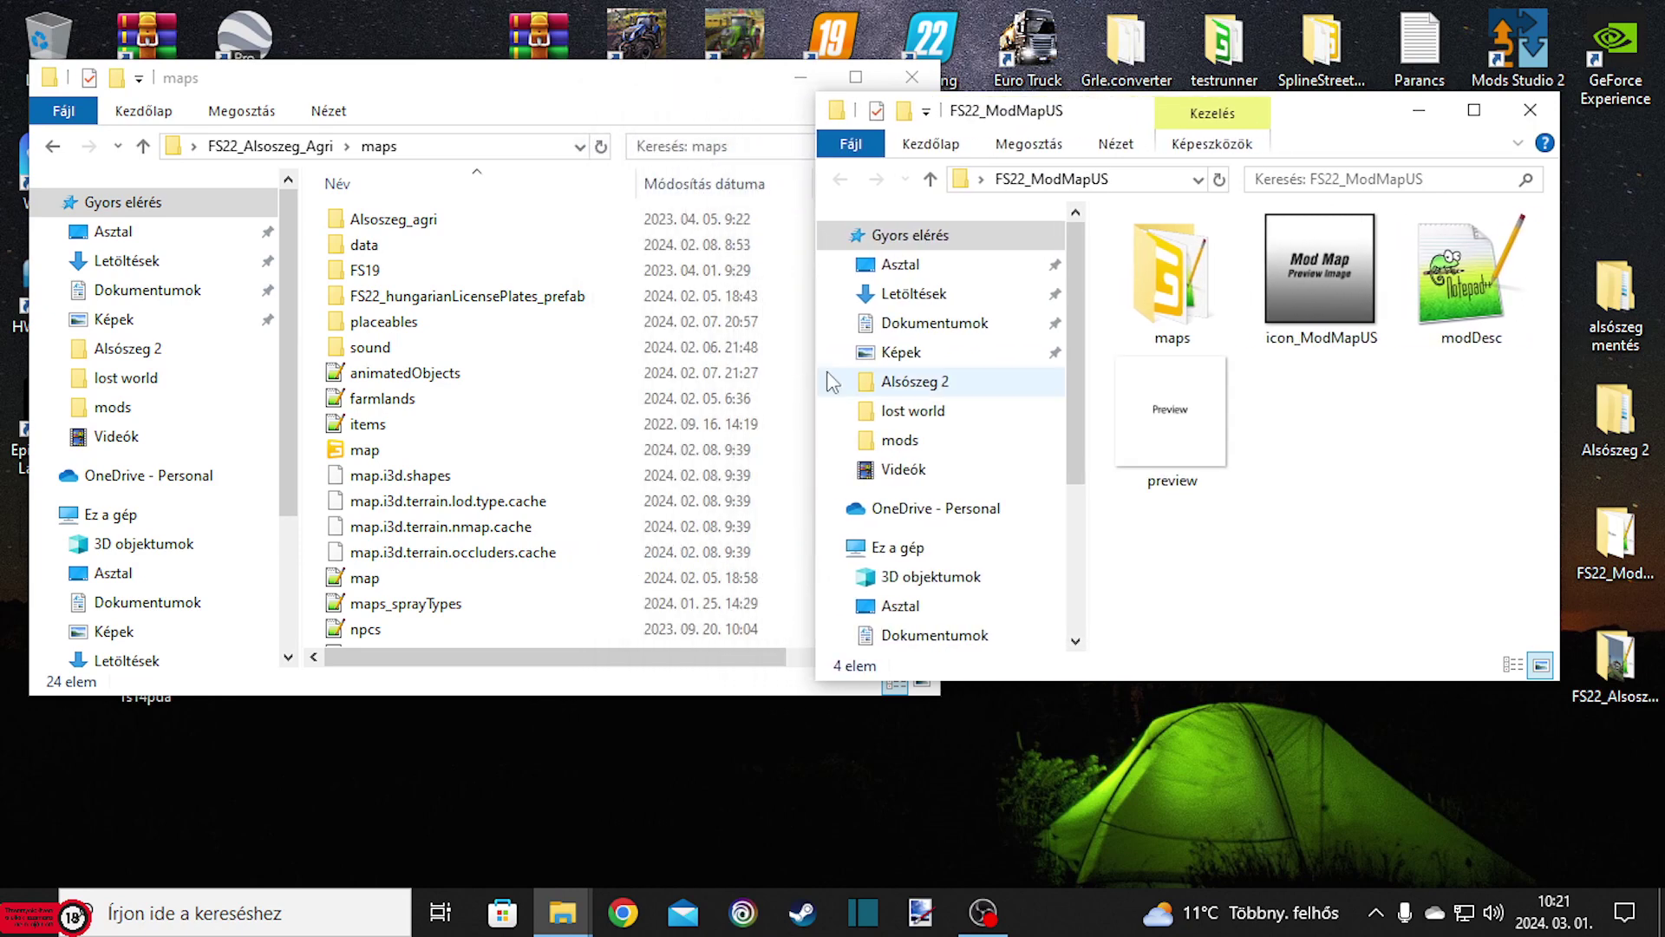
left_click_drag(1340, 122, 1425, 84)
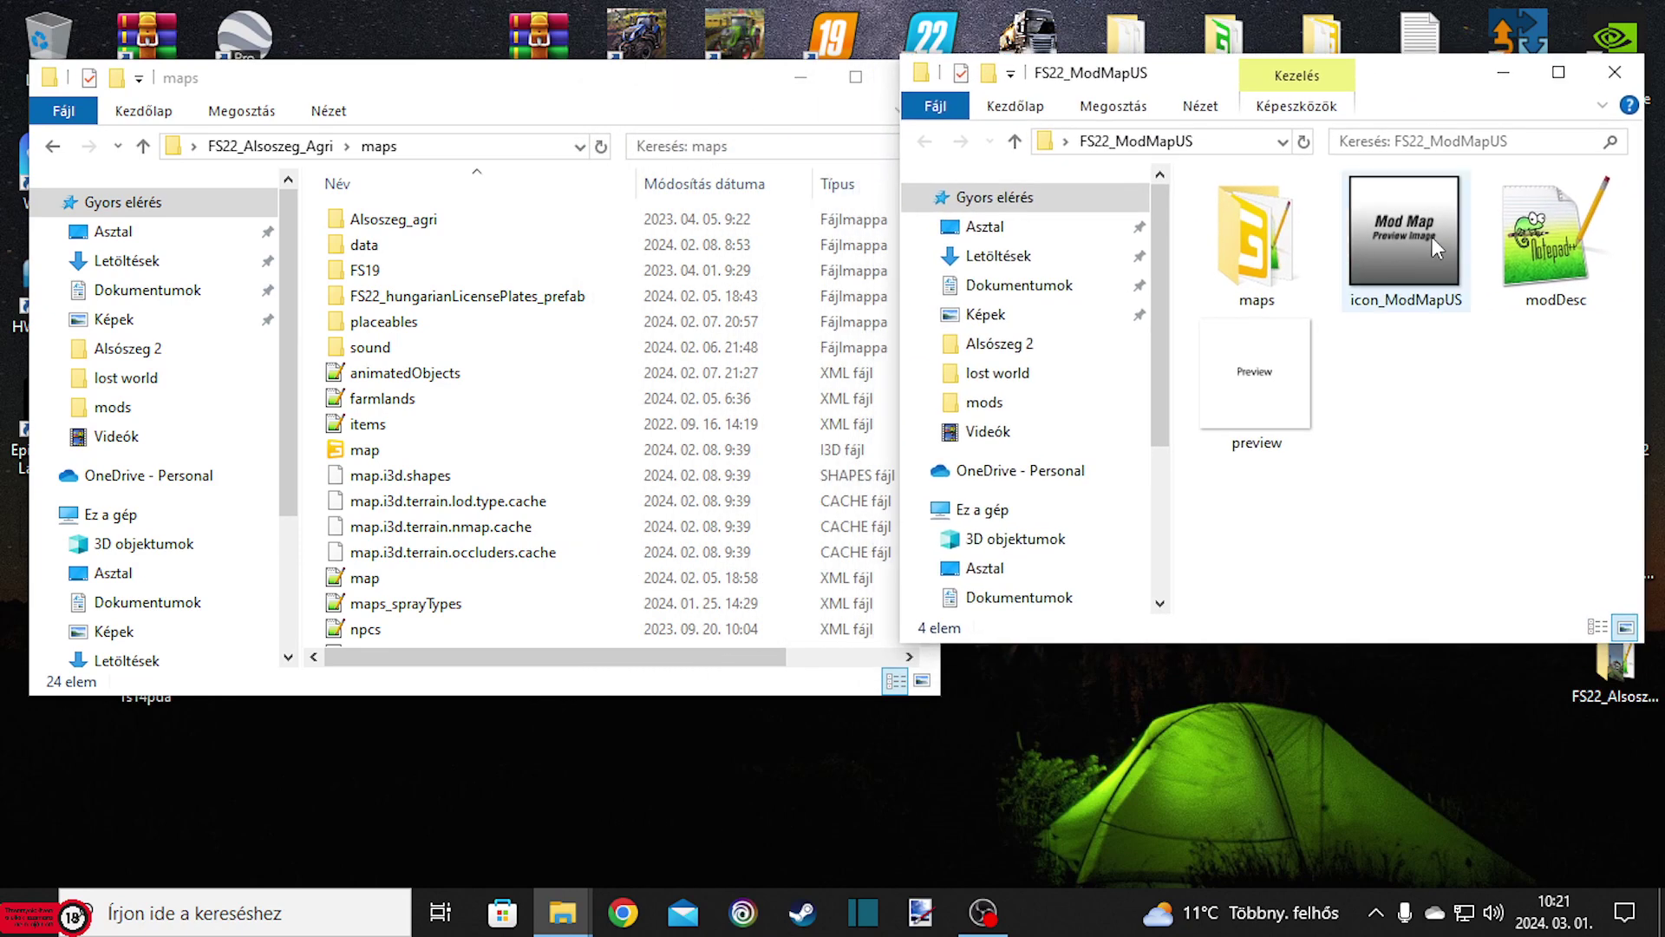
Open the Alsoszeg map.i3d in GIANTS Editor version 9.0.6.
double_click(384, 453)
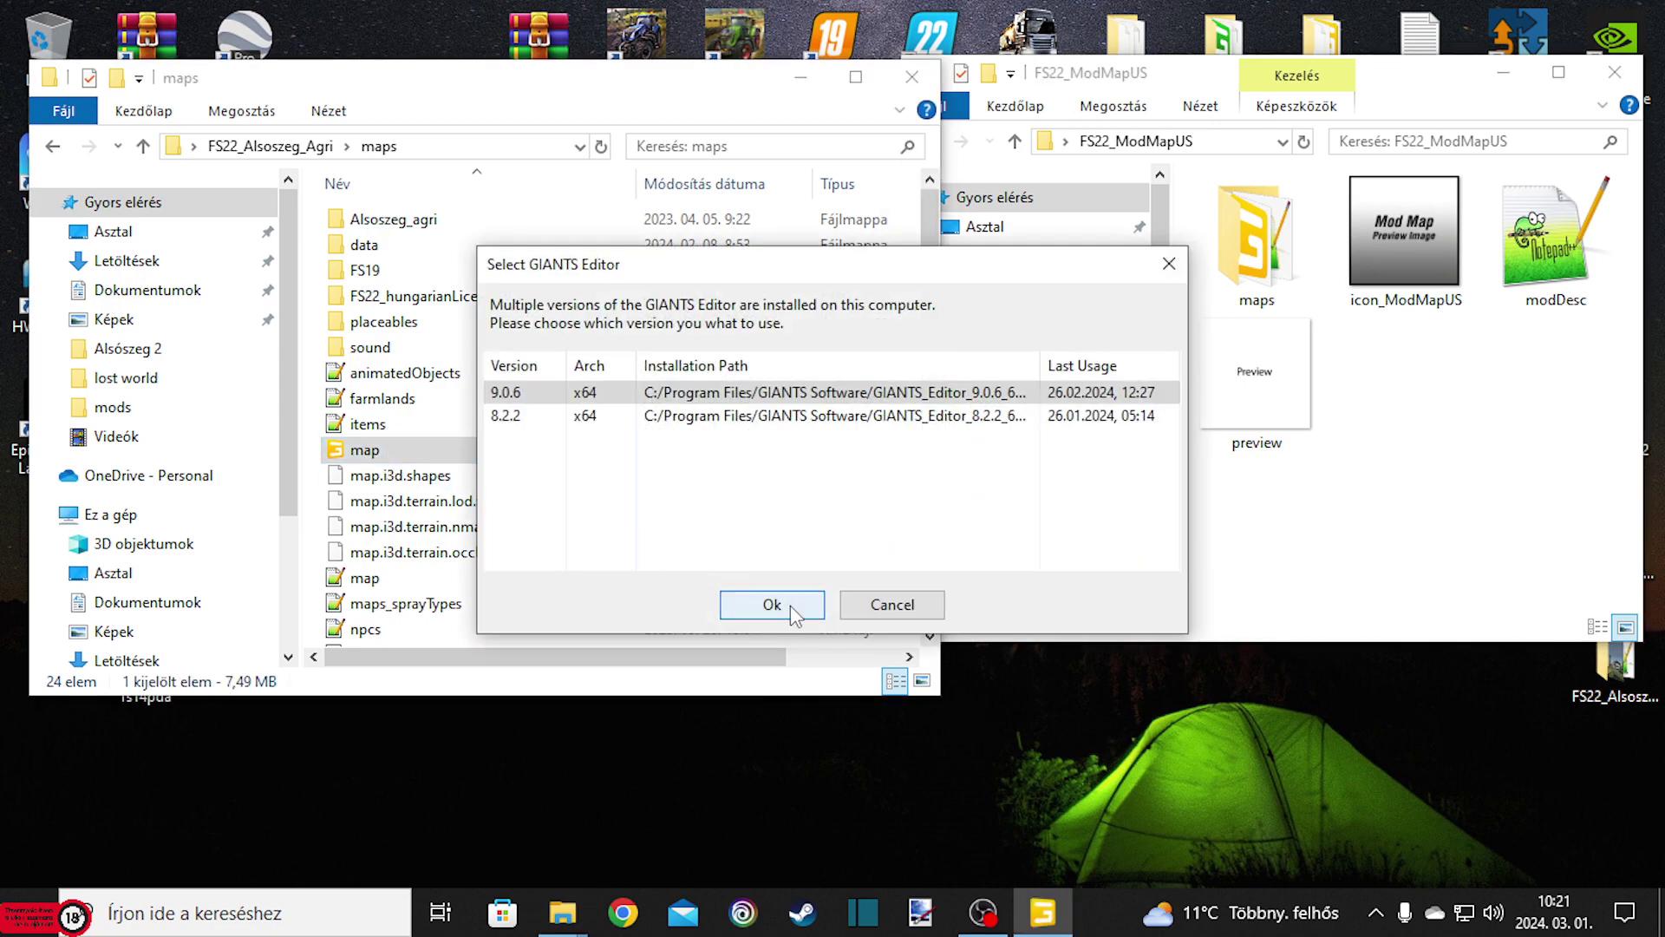
left_click(793, 610)
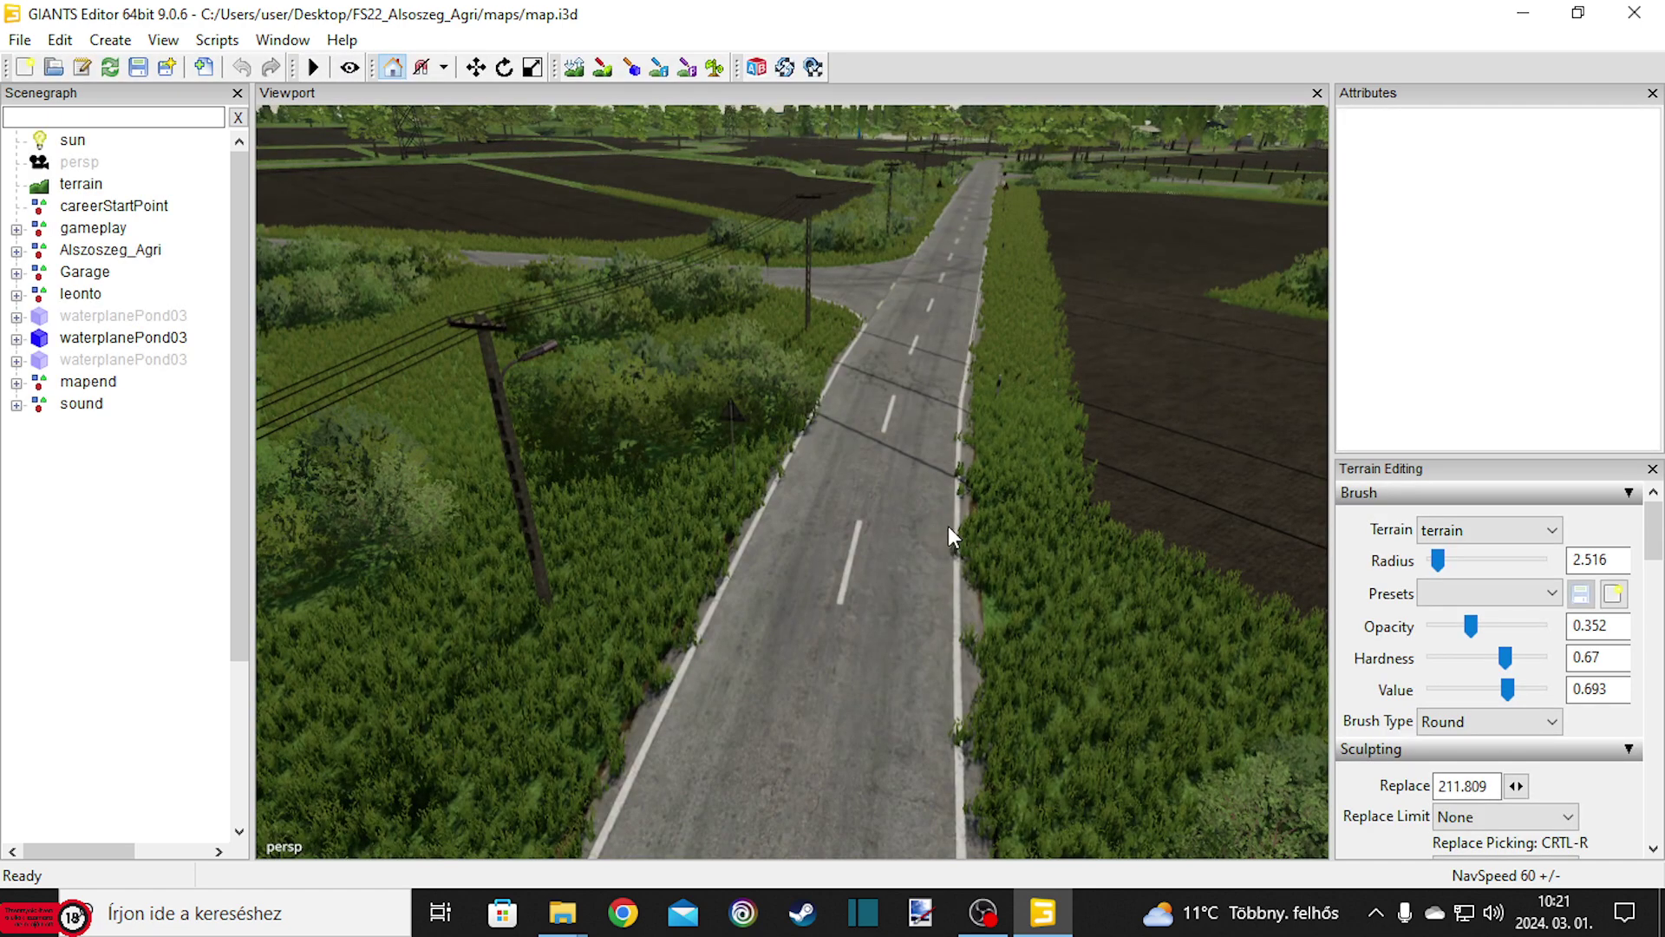
Fly the viewport camera to the fuel station with its red-roofed pumps.
right_click_drag(1067, 573, 1055, 683)
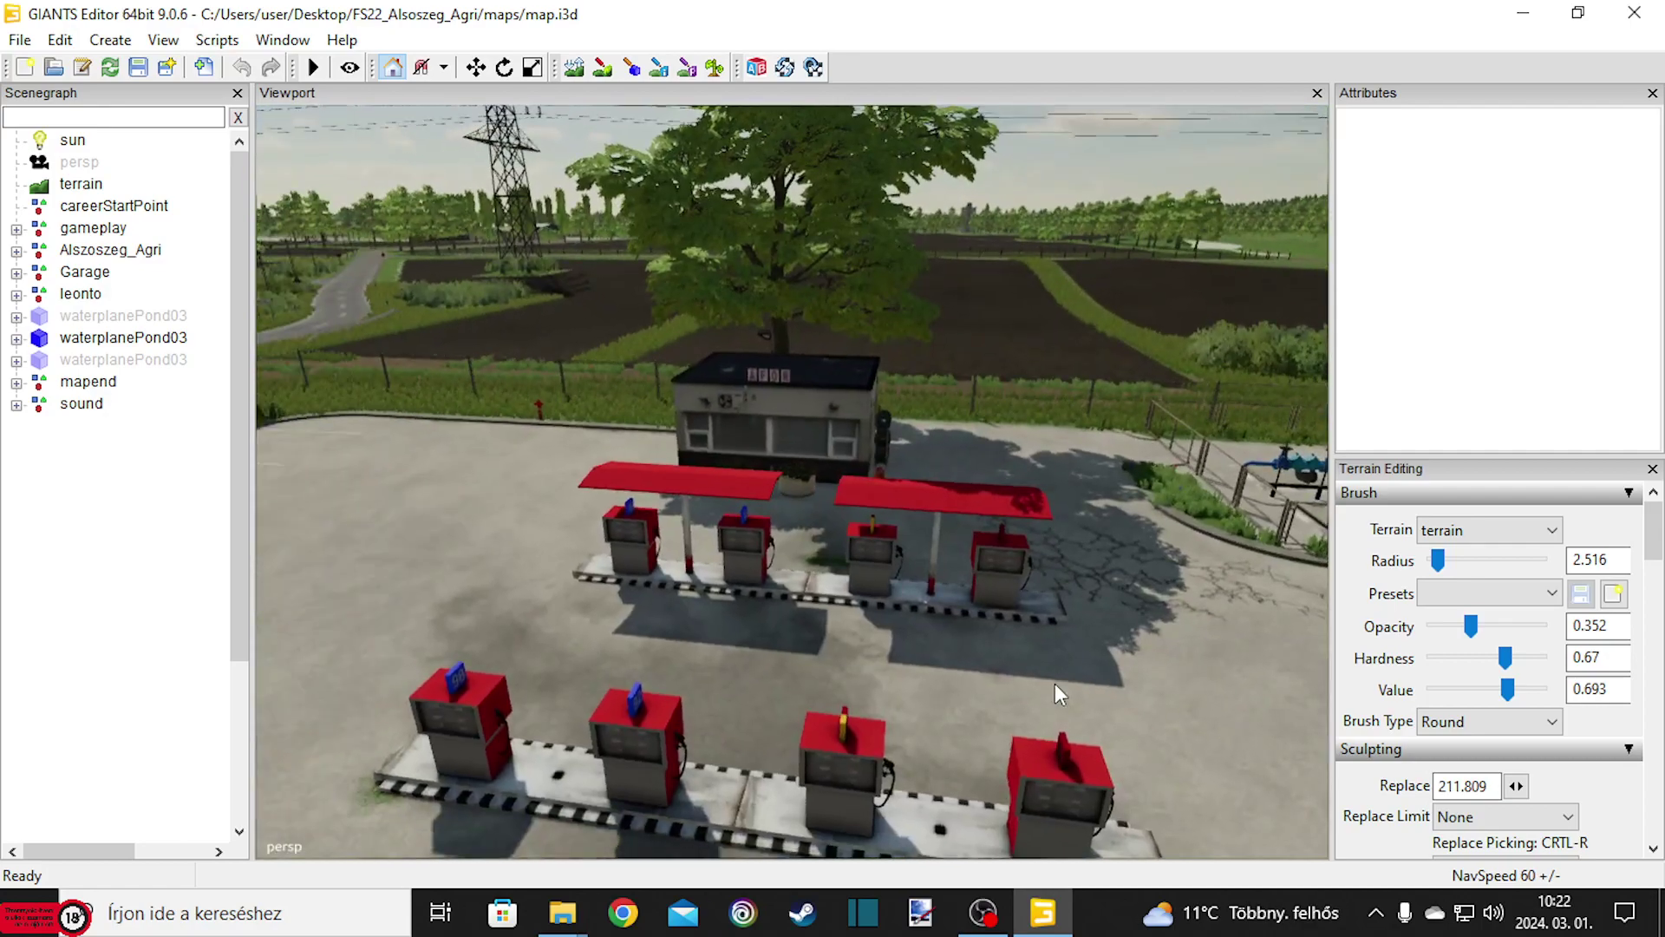
left_click(111, 40)
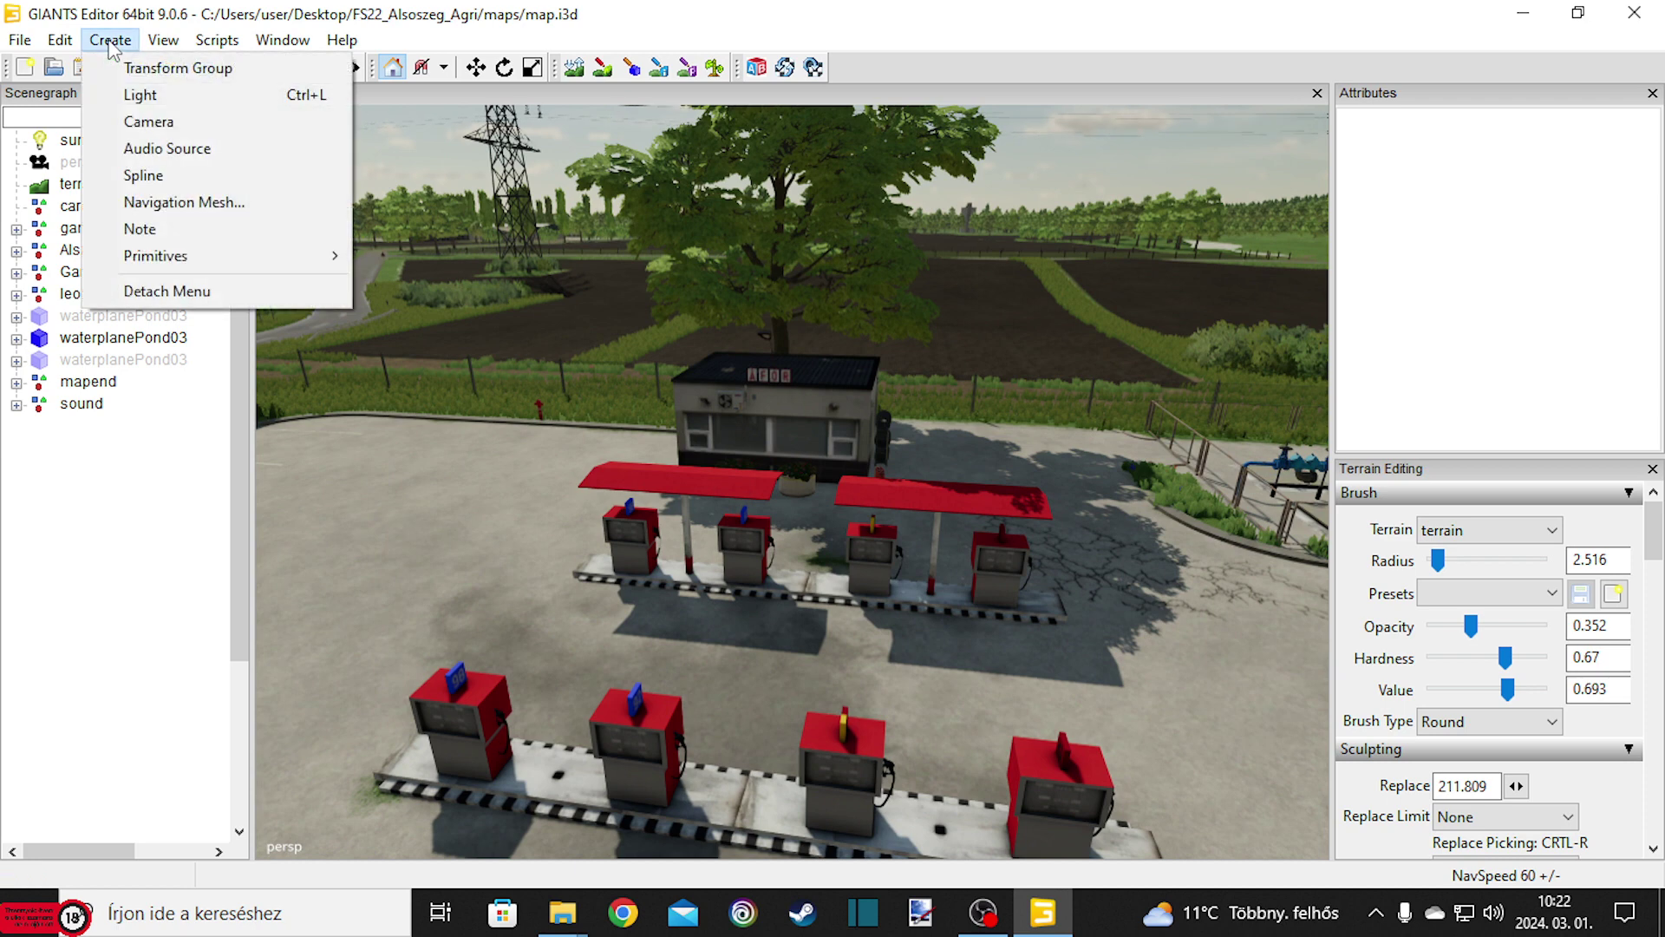
Create a Transform Group and rename it 'hazak'.
left_click(169, 67)
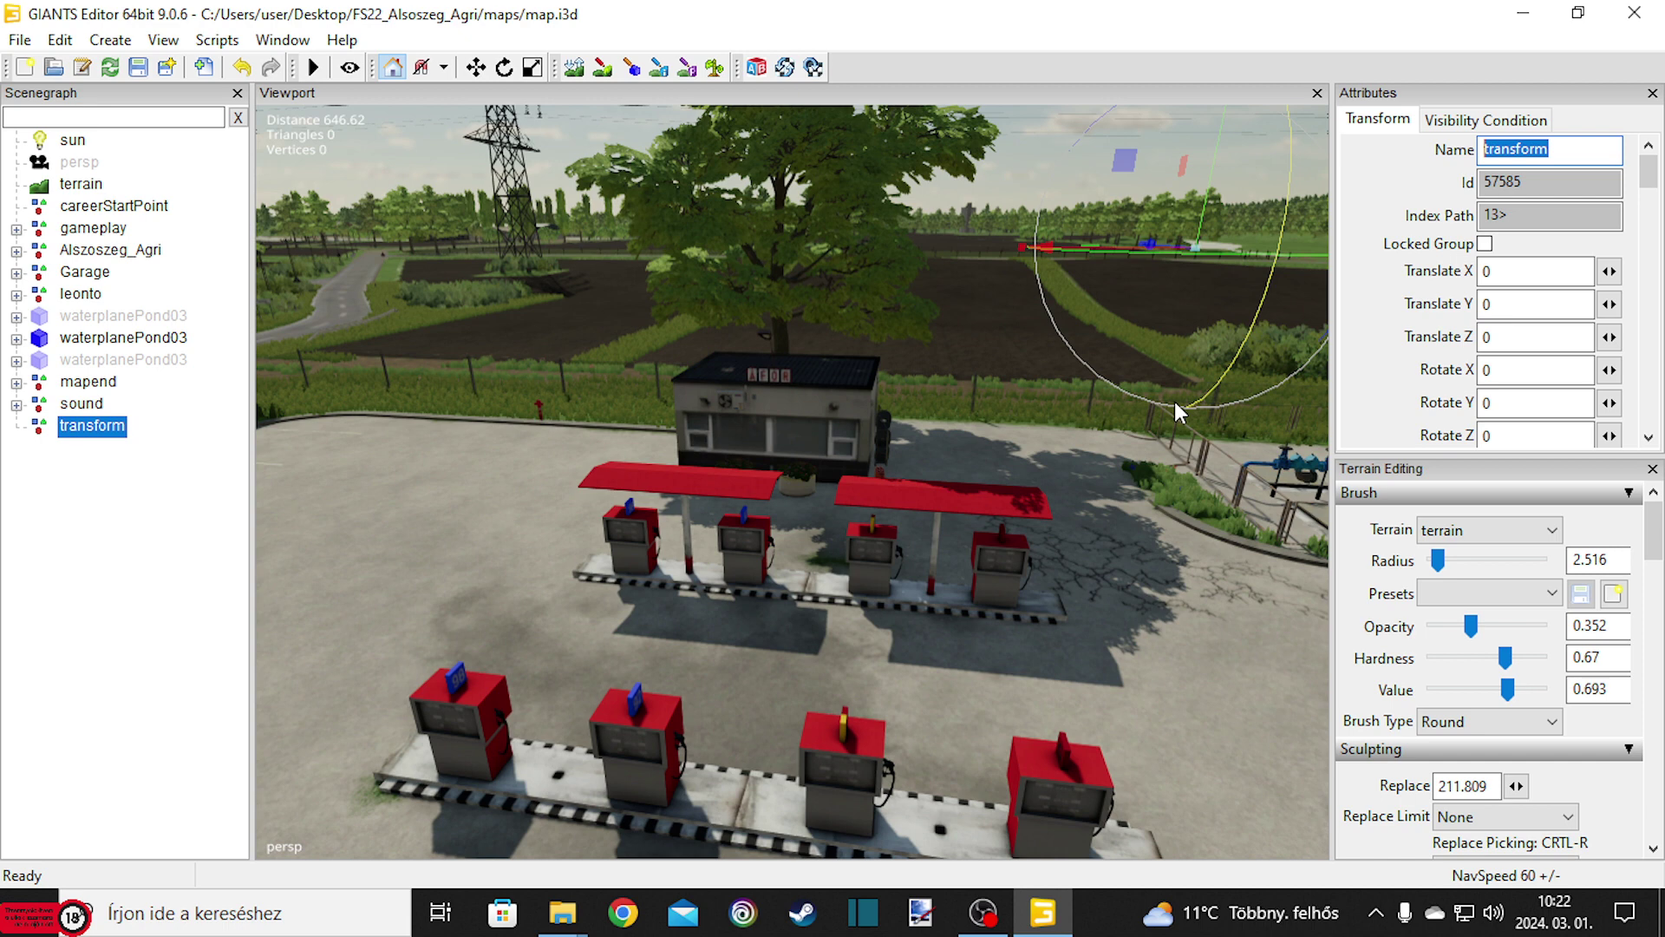
type("hazak")
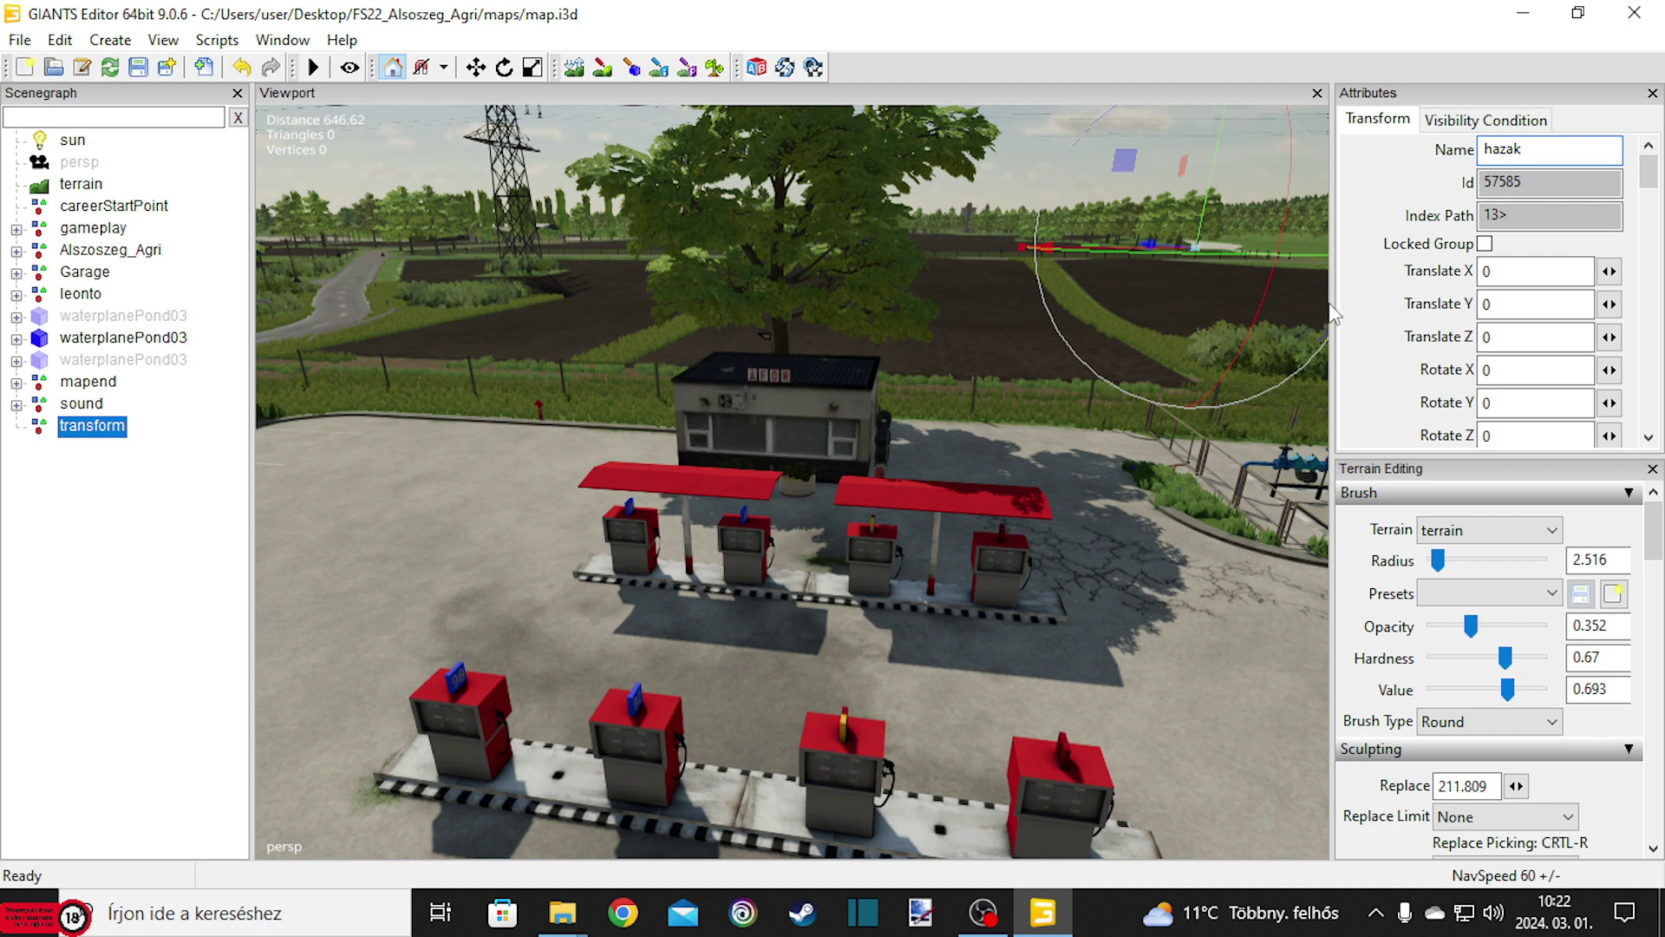
key("Return")
Select the fuel station's betonalap base, then the whole toltoallomas group, orbiting around it.
left_click(730, 585)
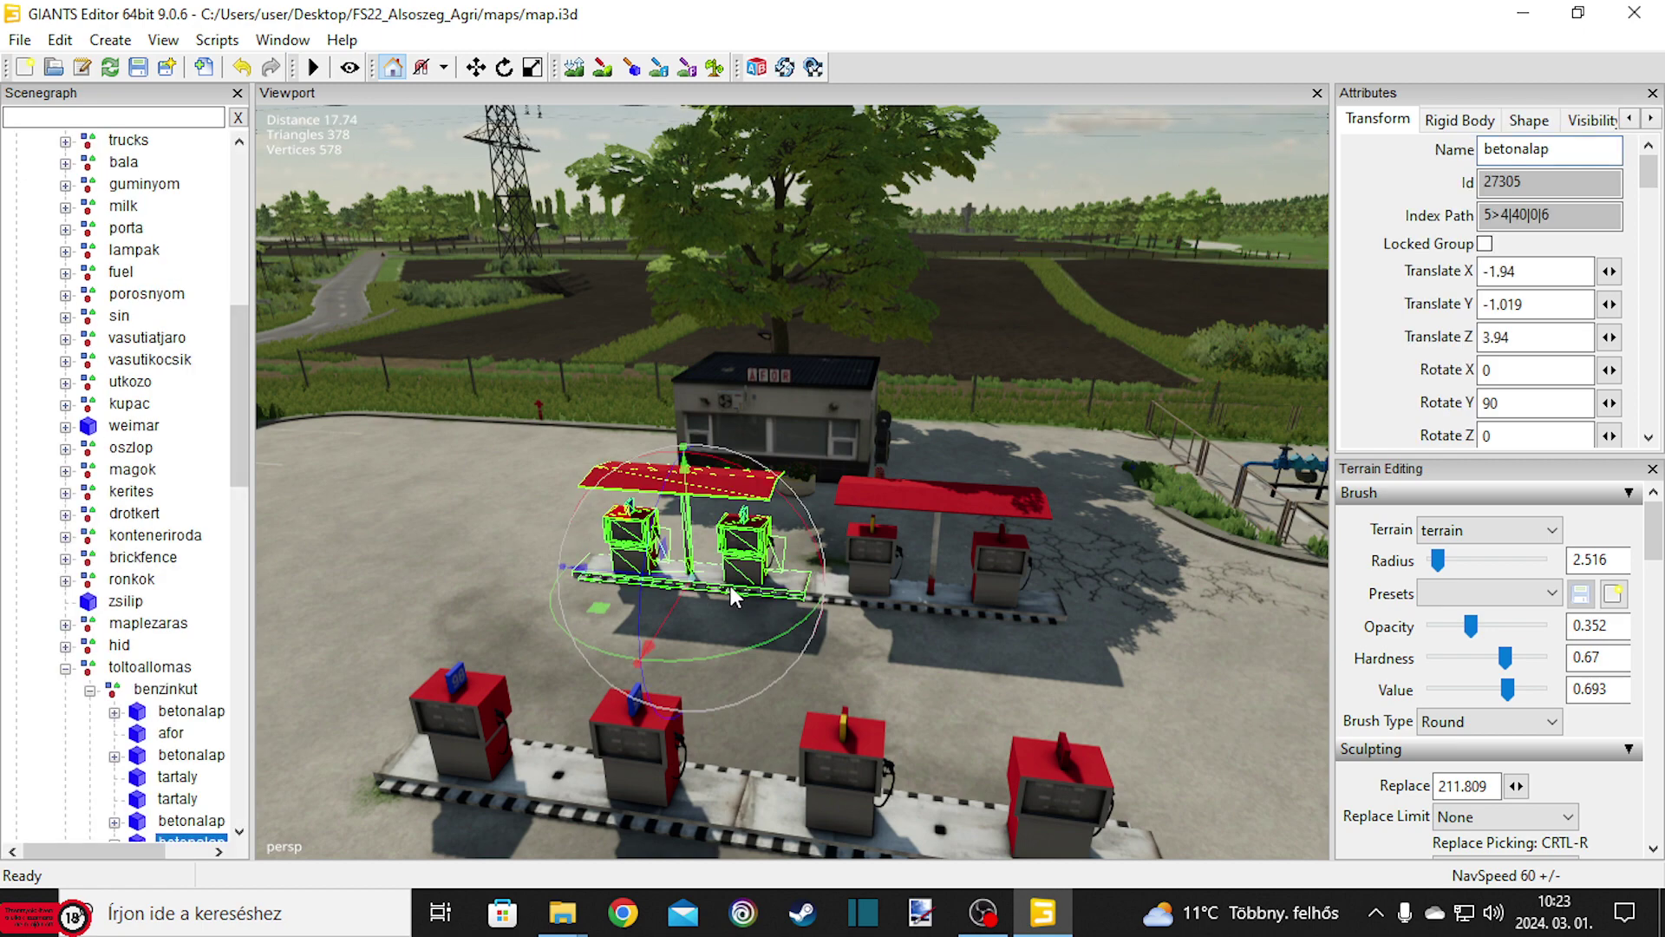
mouse_move(685, 473)
left_mouse_down()
mouse_move(649, 255)
mouse_move(685, 472)
left_mouse_up()
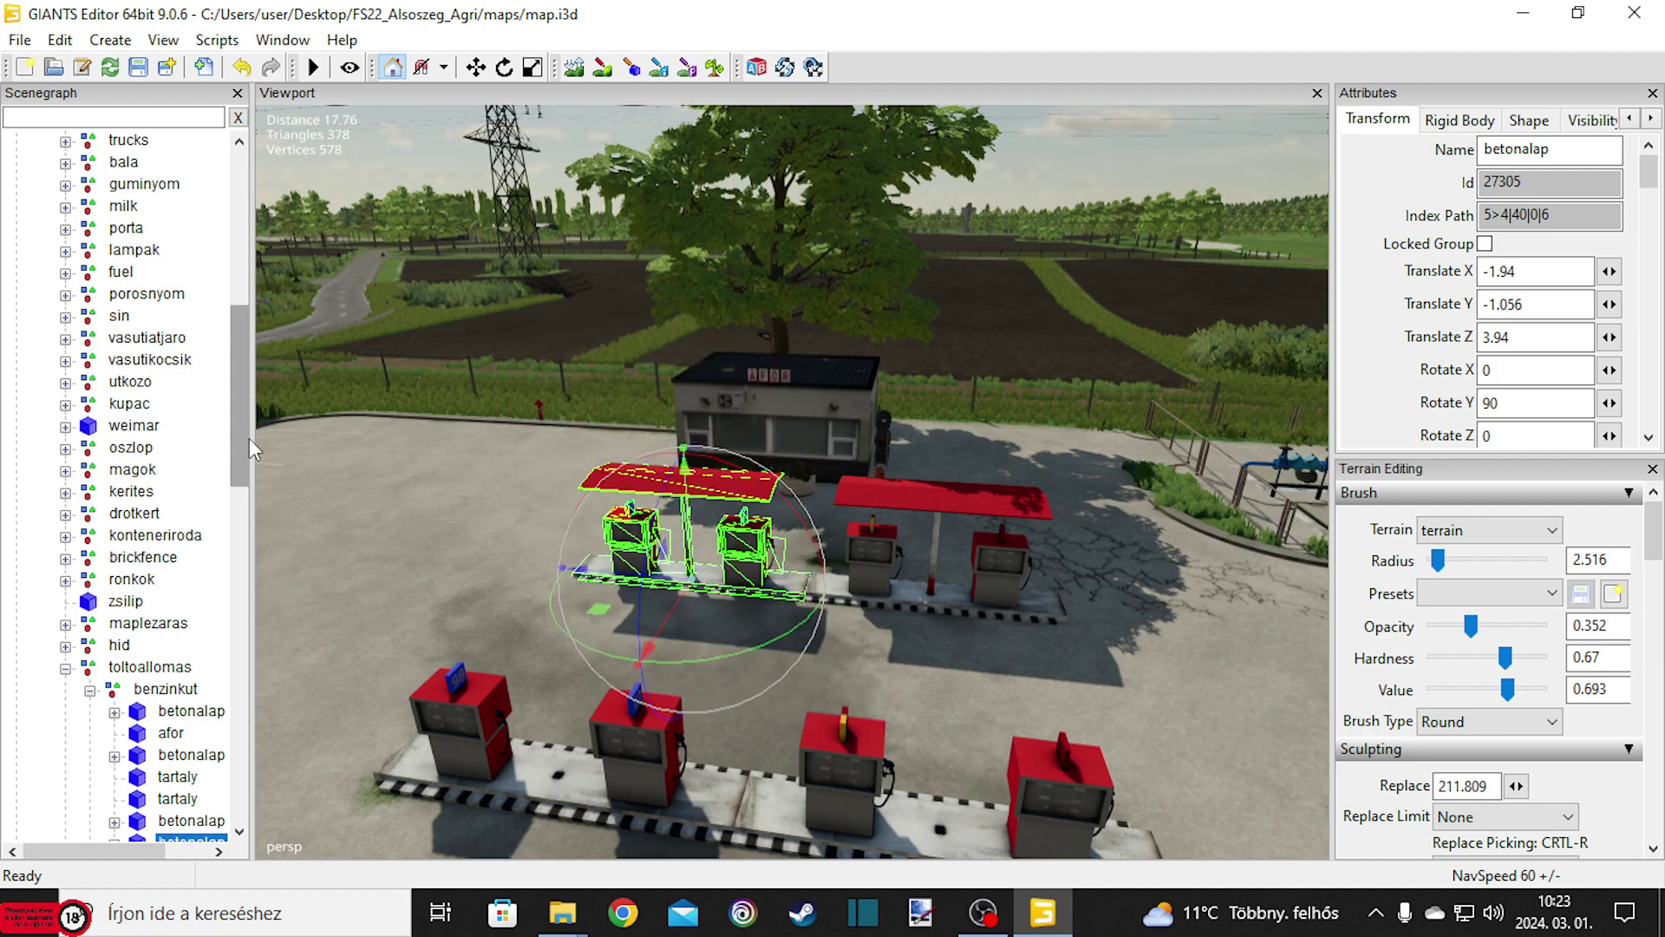
left_click_drag(237, 420, 247, 499)
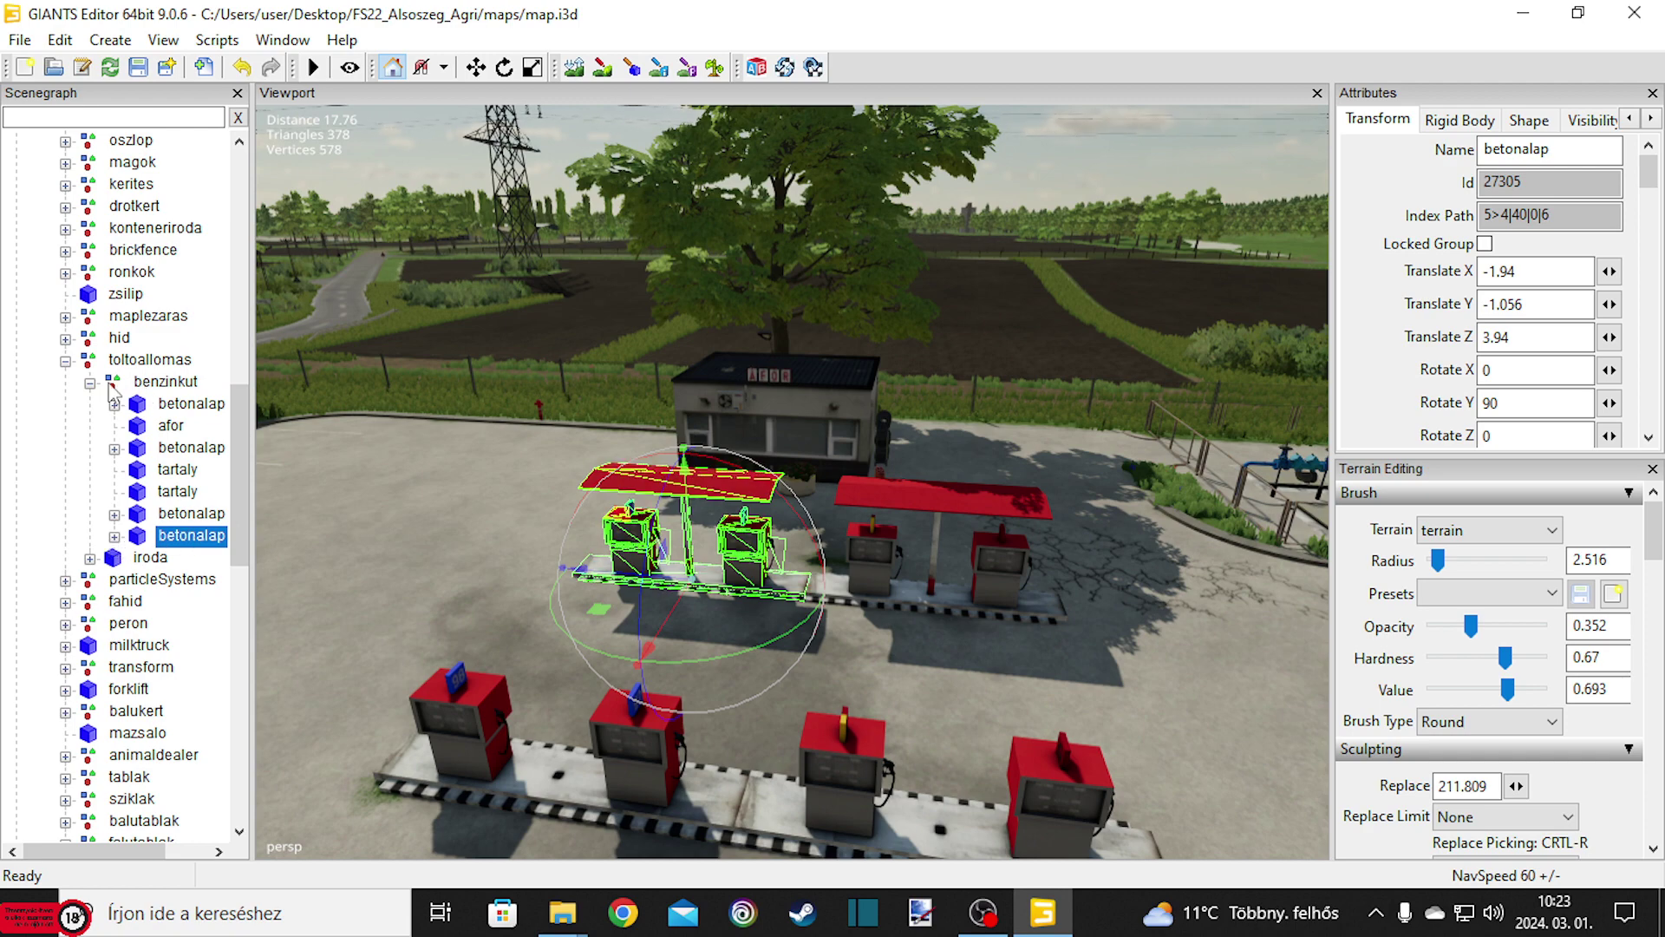
left_click(146, 360)
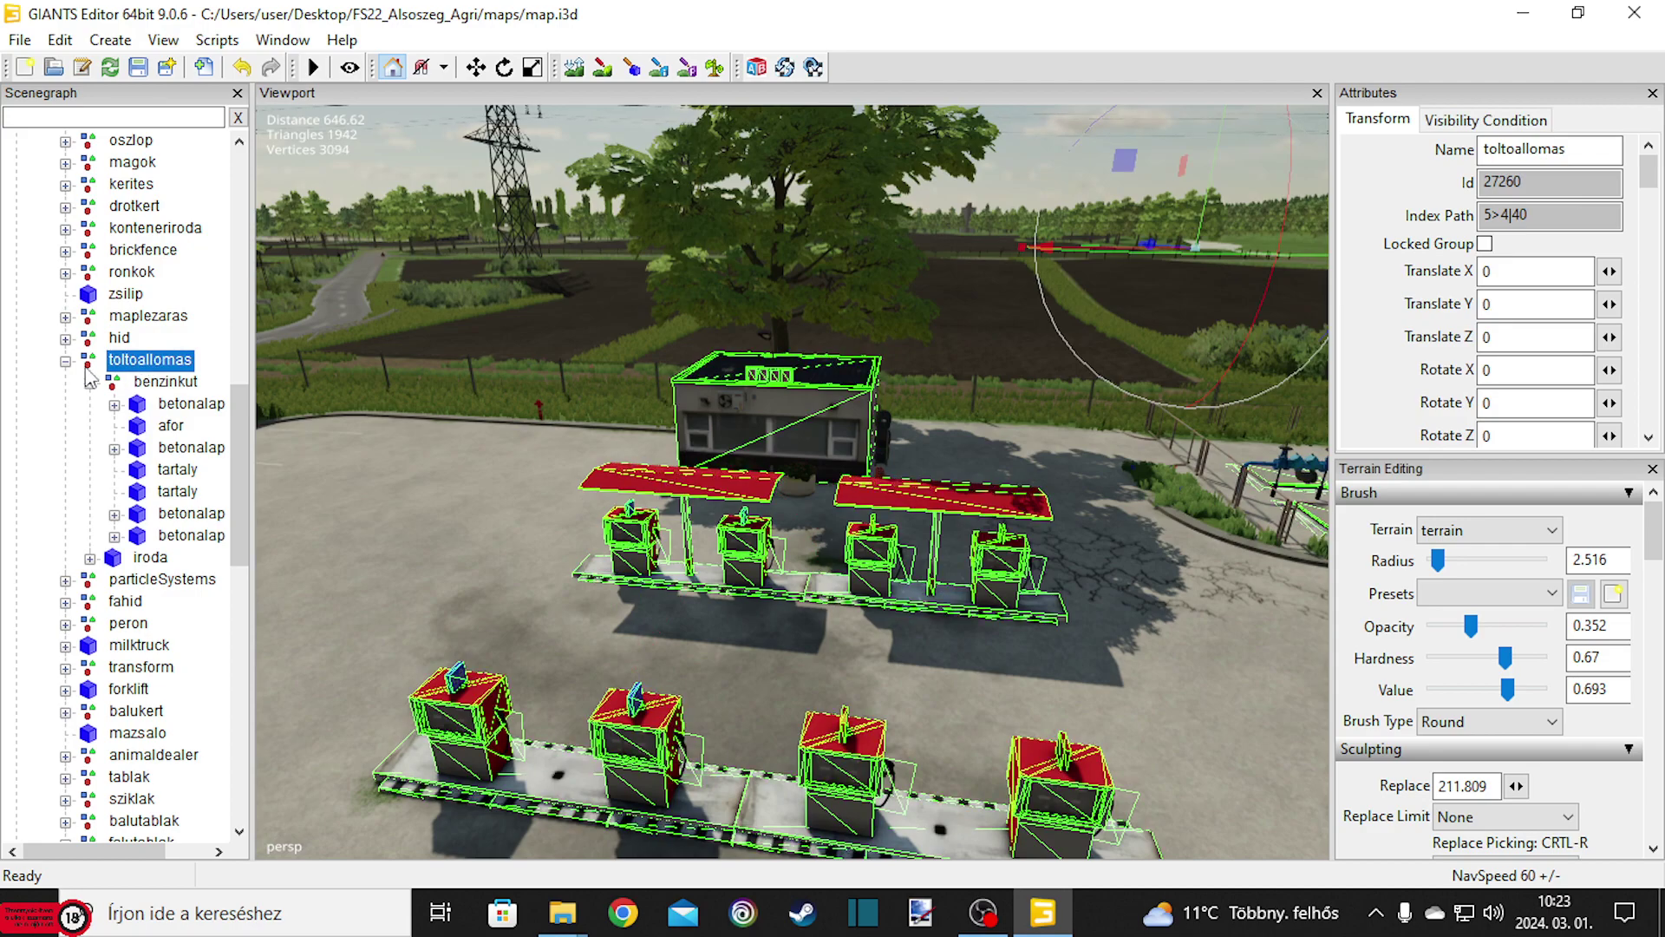
right_click_drag(780, 564, 969, 629)
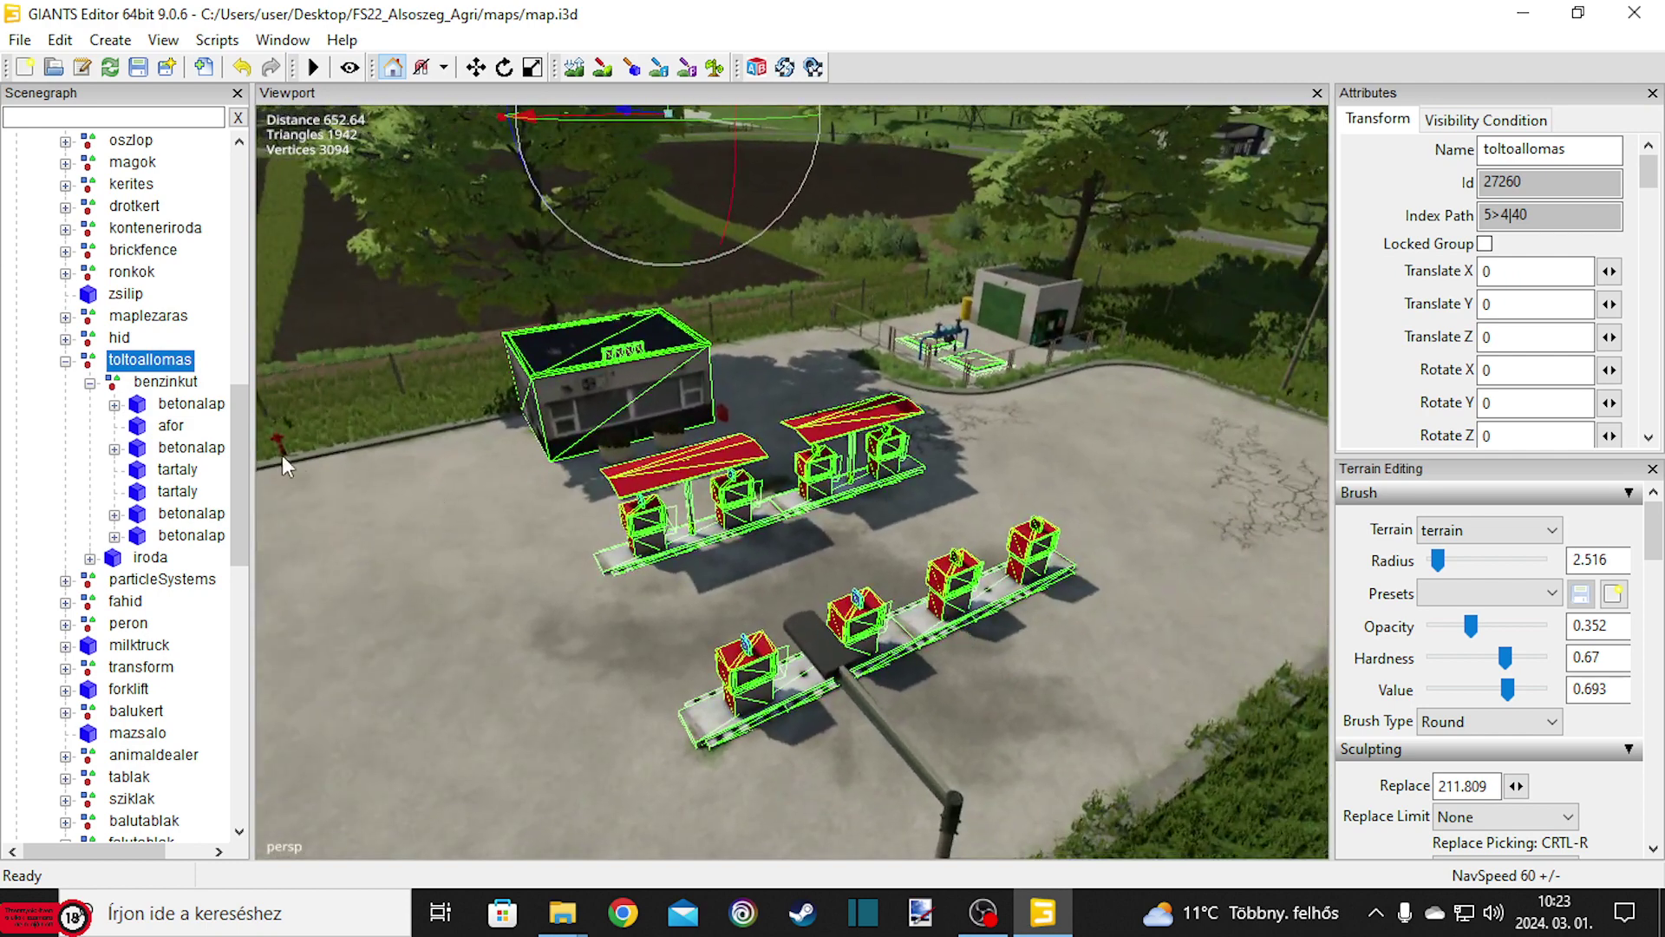
Inspect the betonalap pump islands and afor roof, then reselect and collapse toltoallomas.
left_click(193, 404)
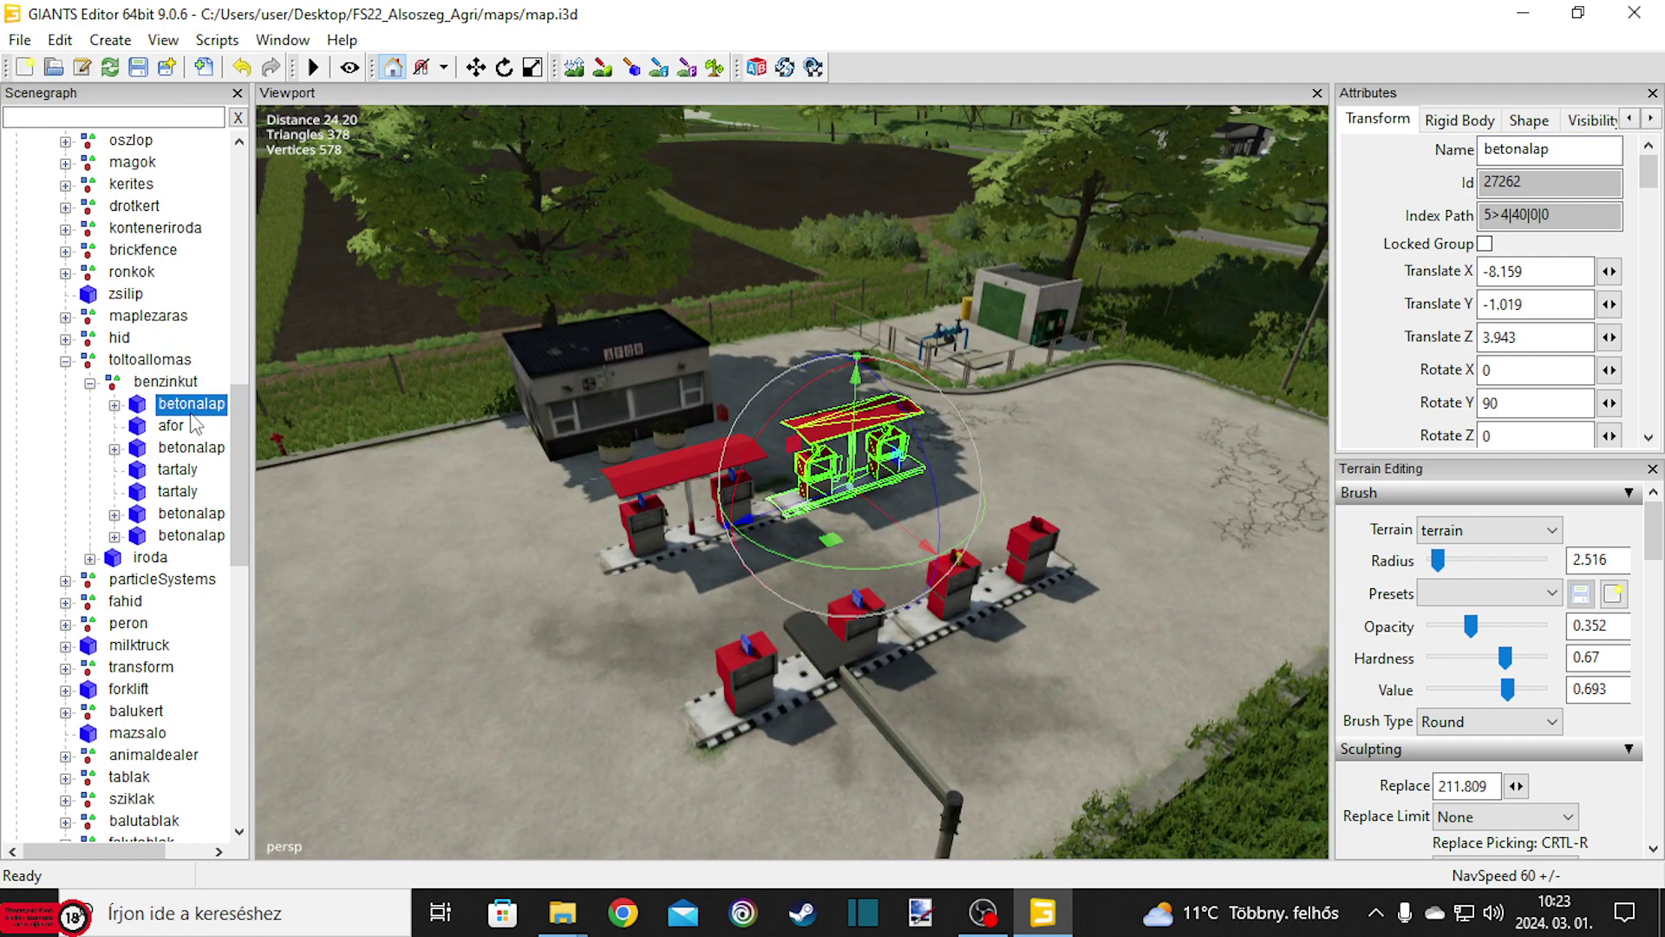
left_click(171, 426)
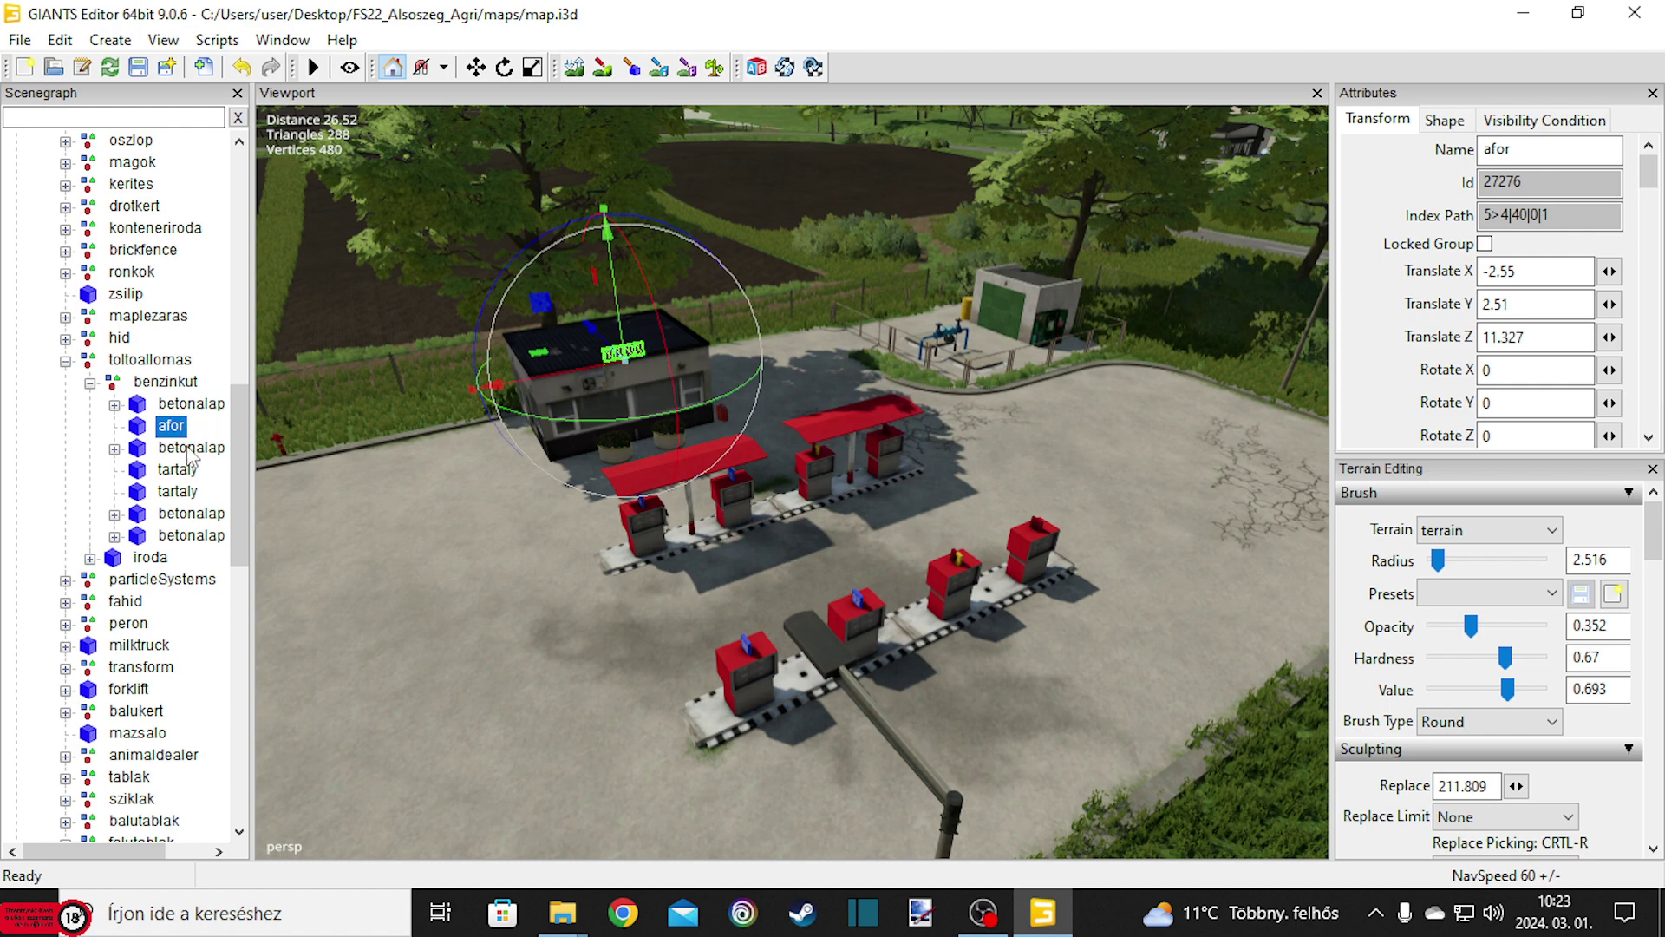
left_click(187, 449)
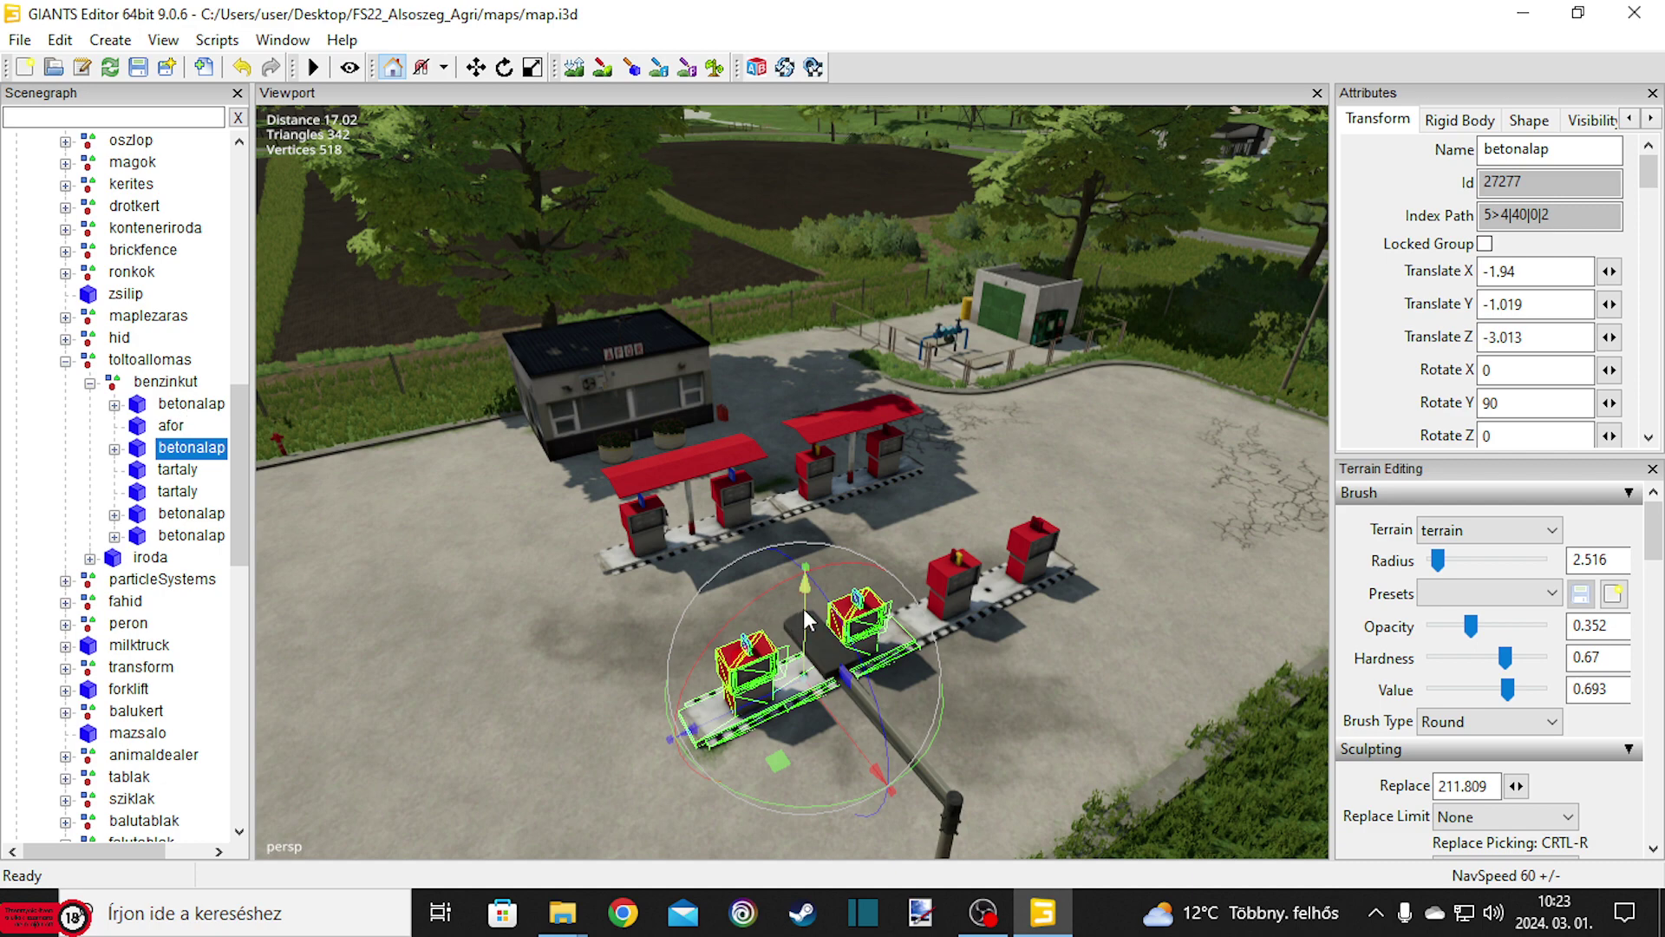
left_click(184, 408)
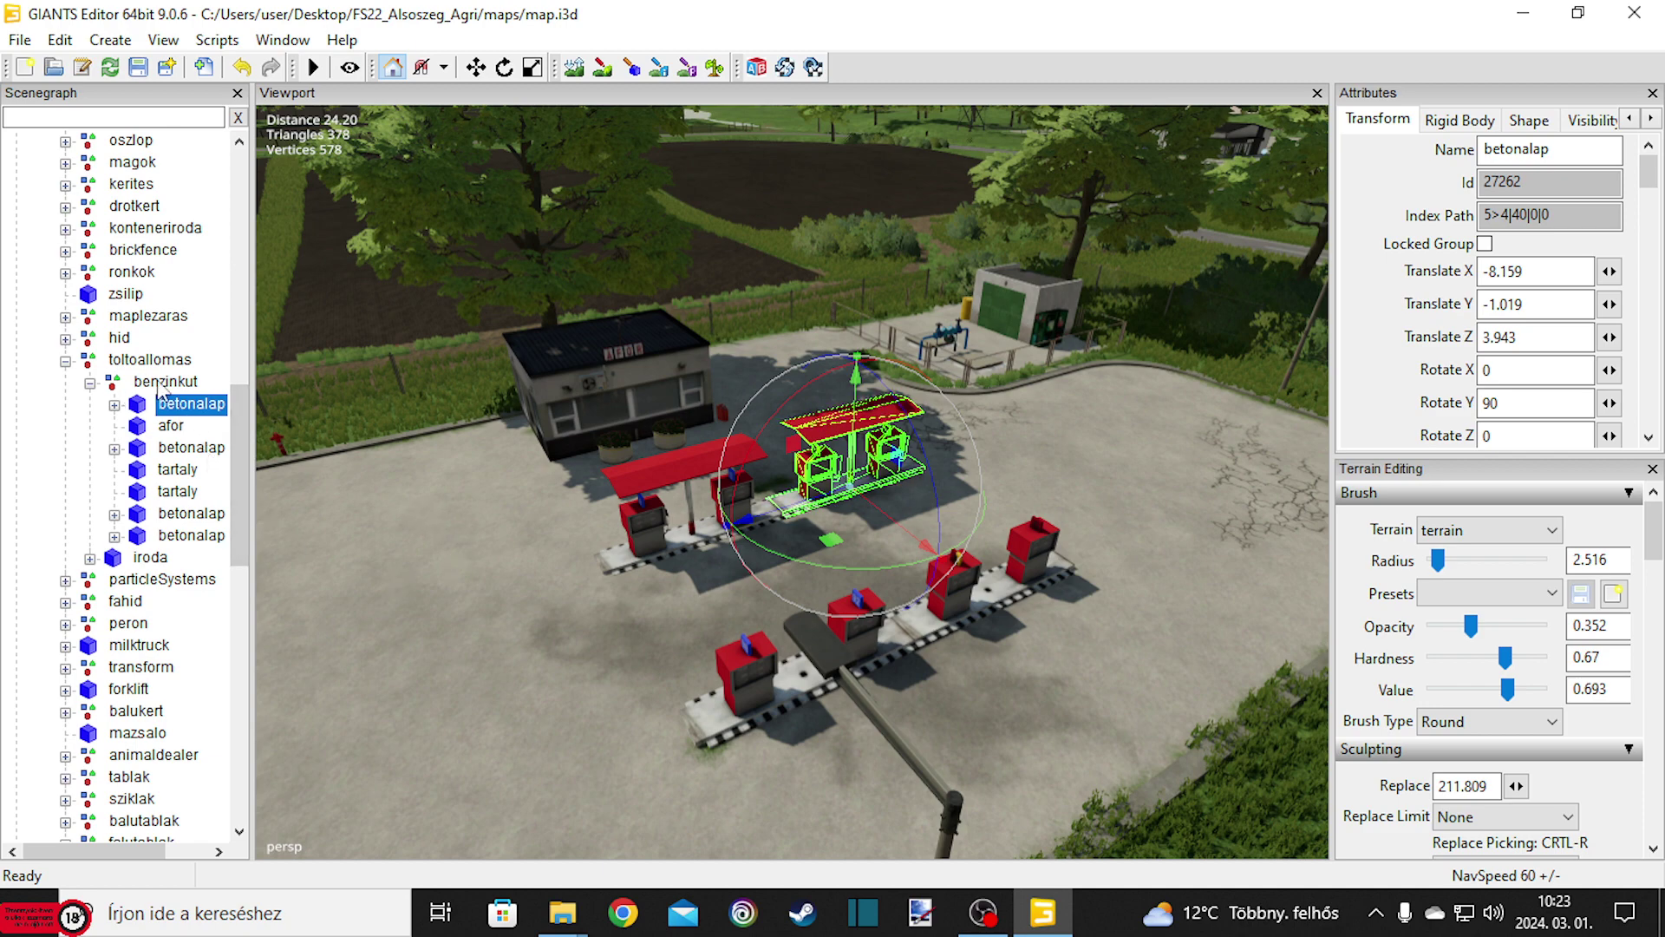
left_click(145, 359)
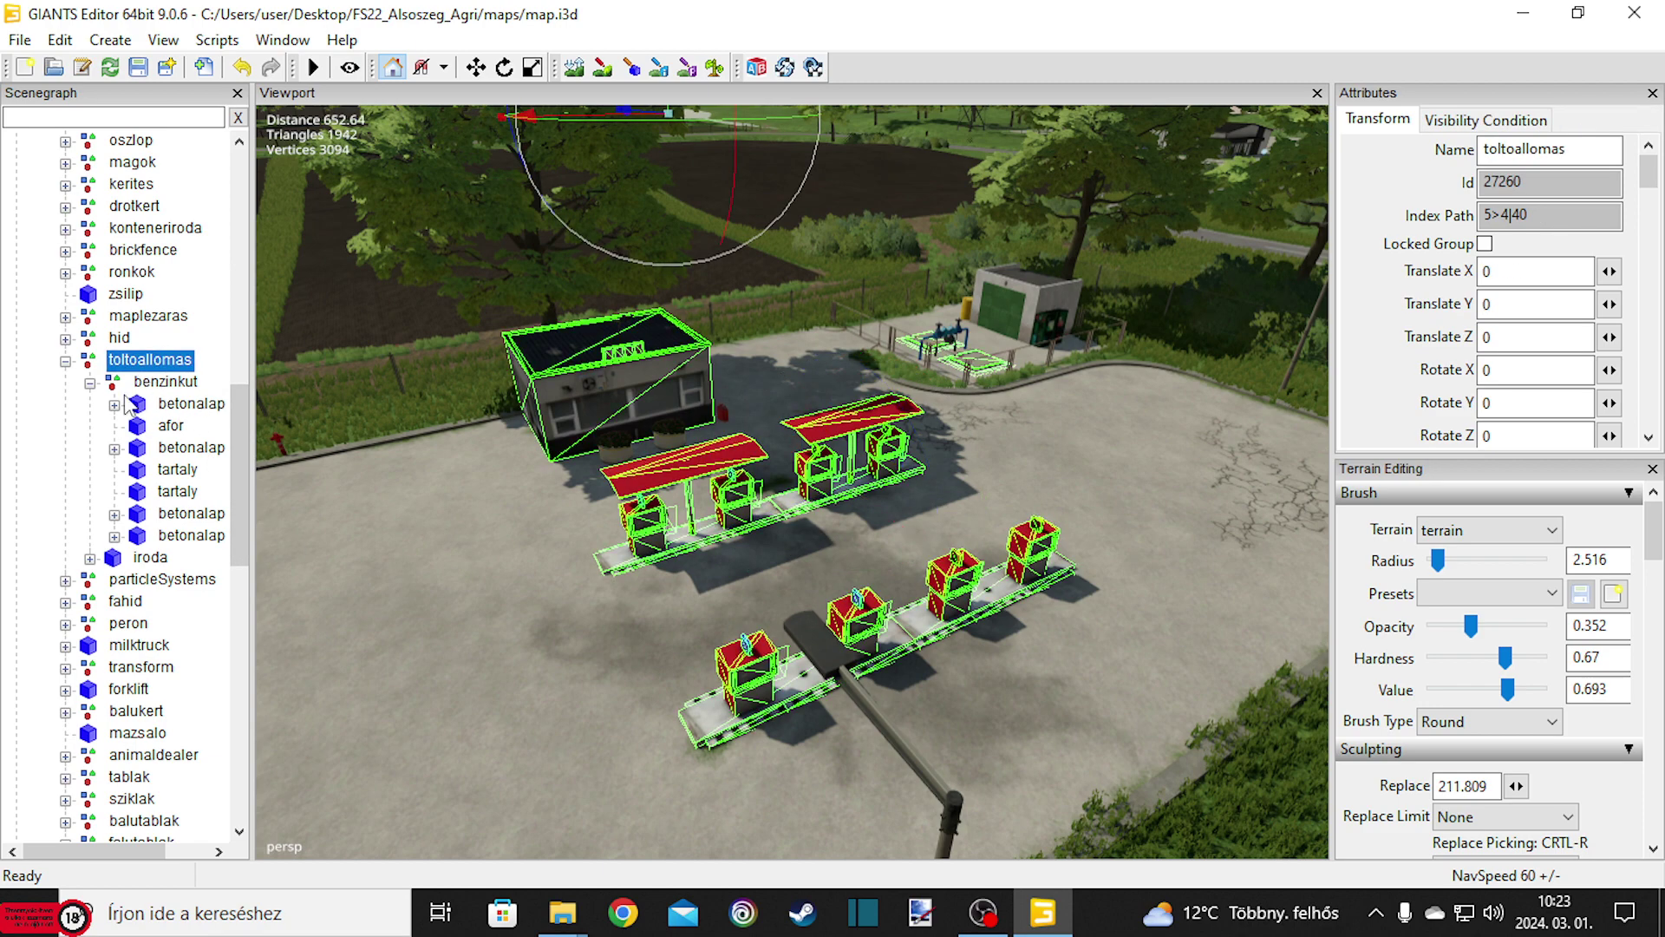
left_click(65, 361)
right_click_drag(694, 486, 778, 549)
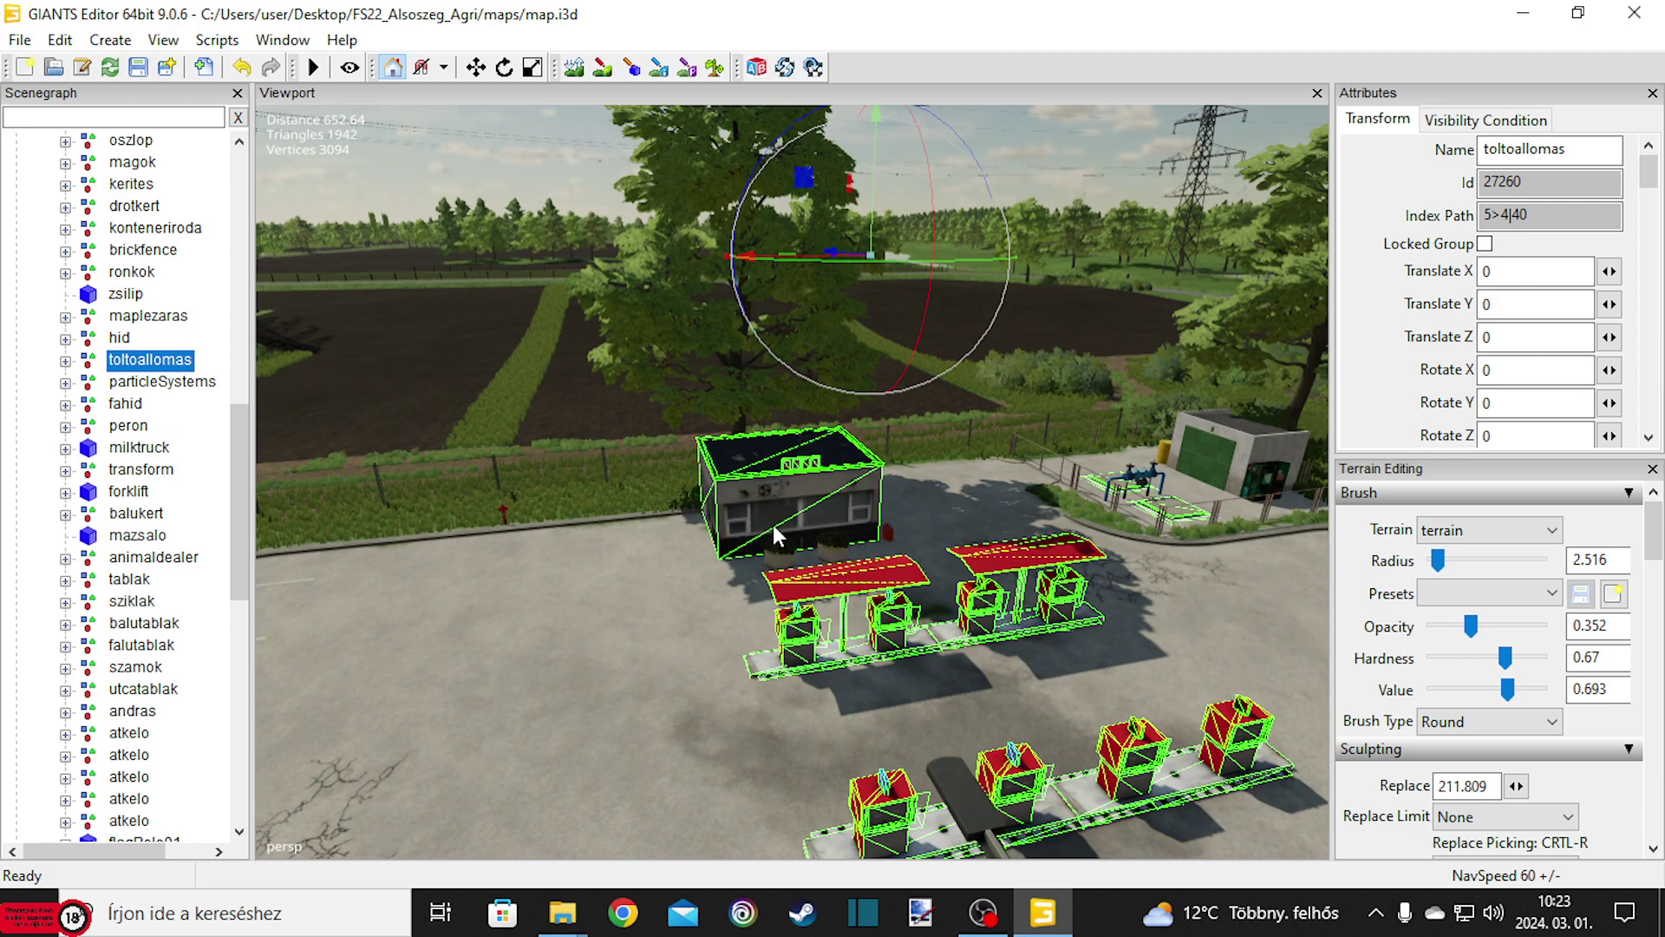
Cut the toltoallomas group and paste it as a child of hazak.
key("h")
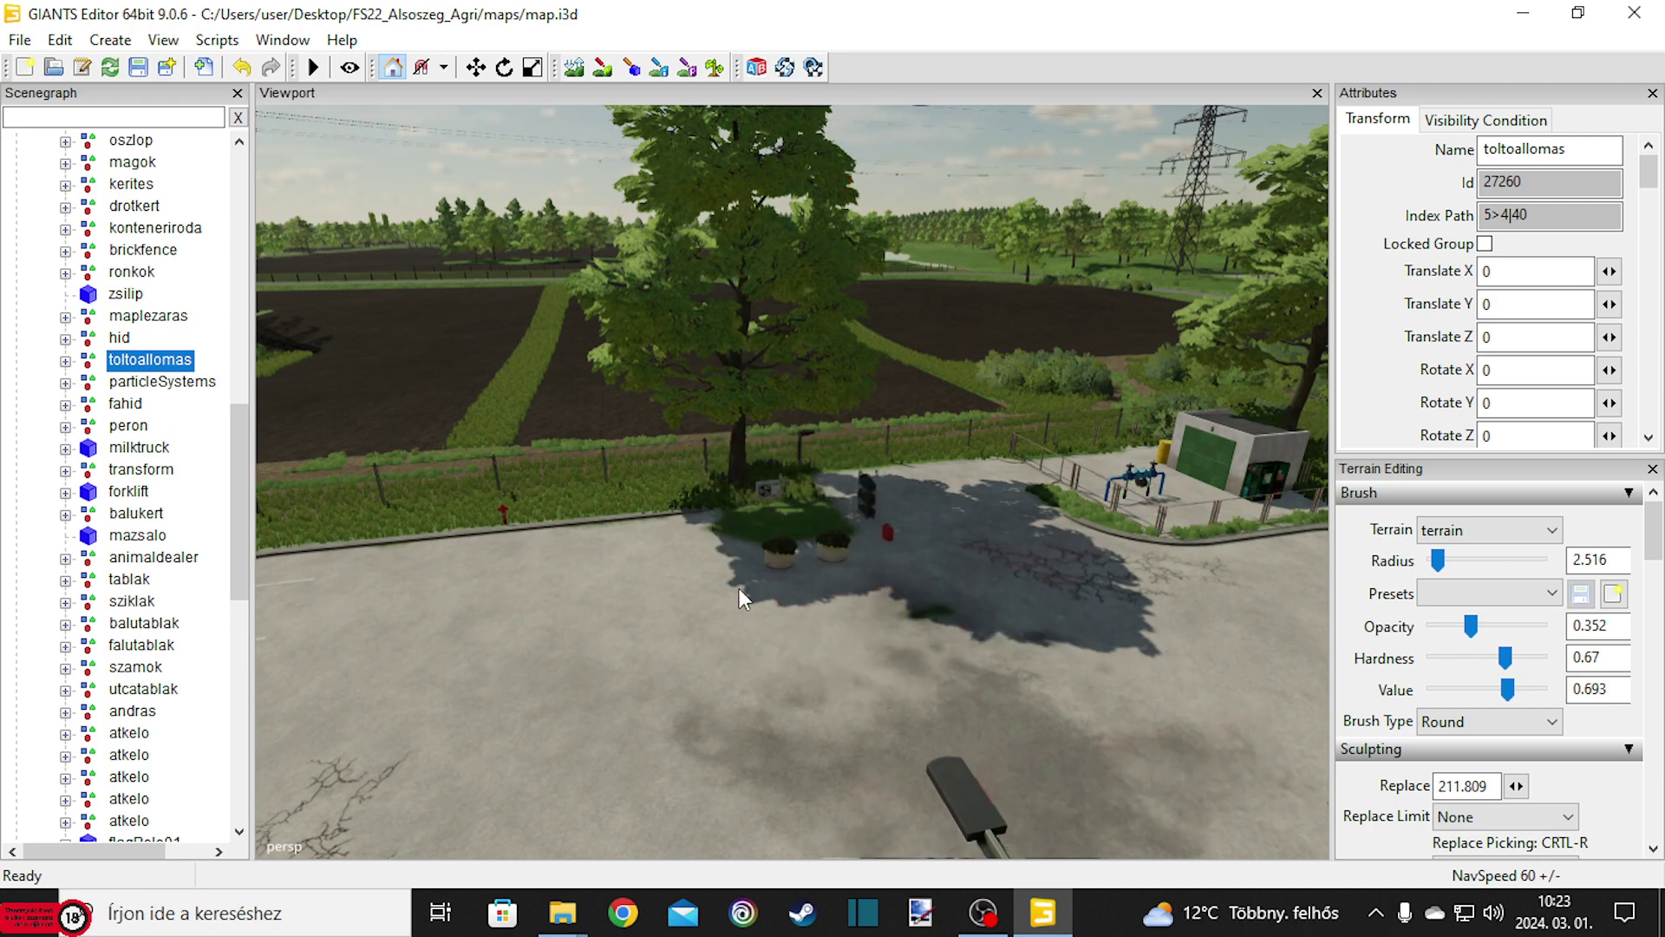
left_click(739, 588)
left_click_drag(242, 482, 244, 819)
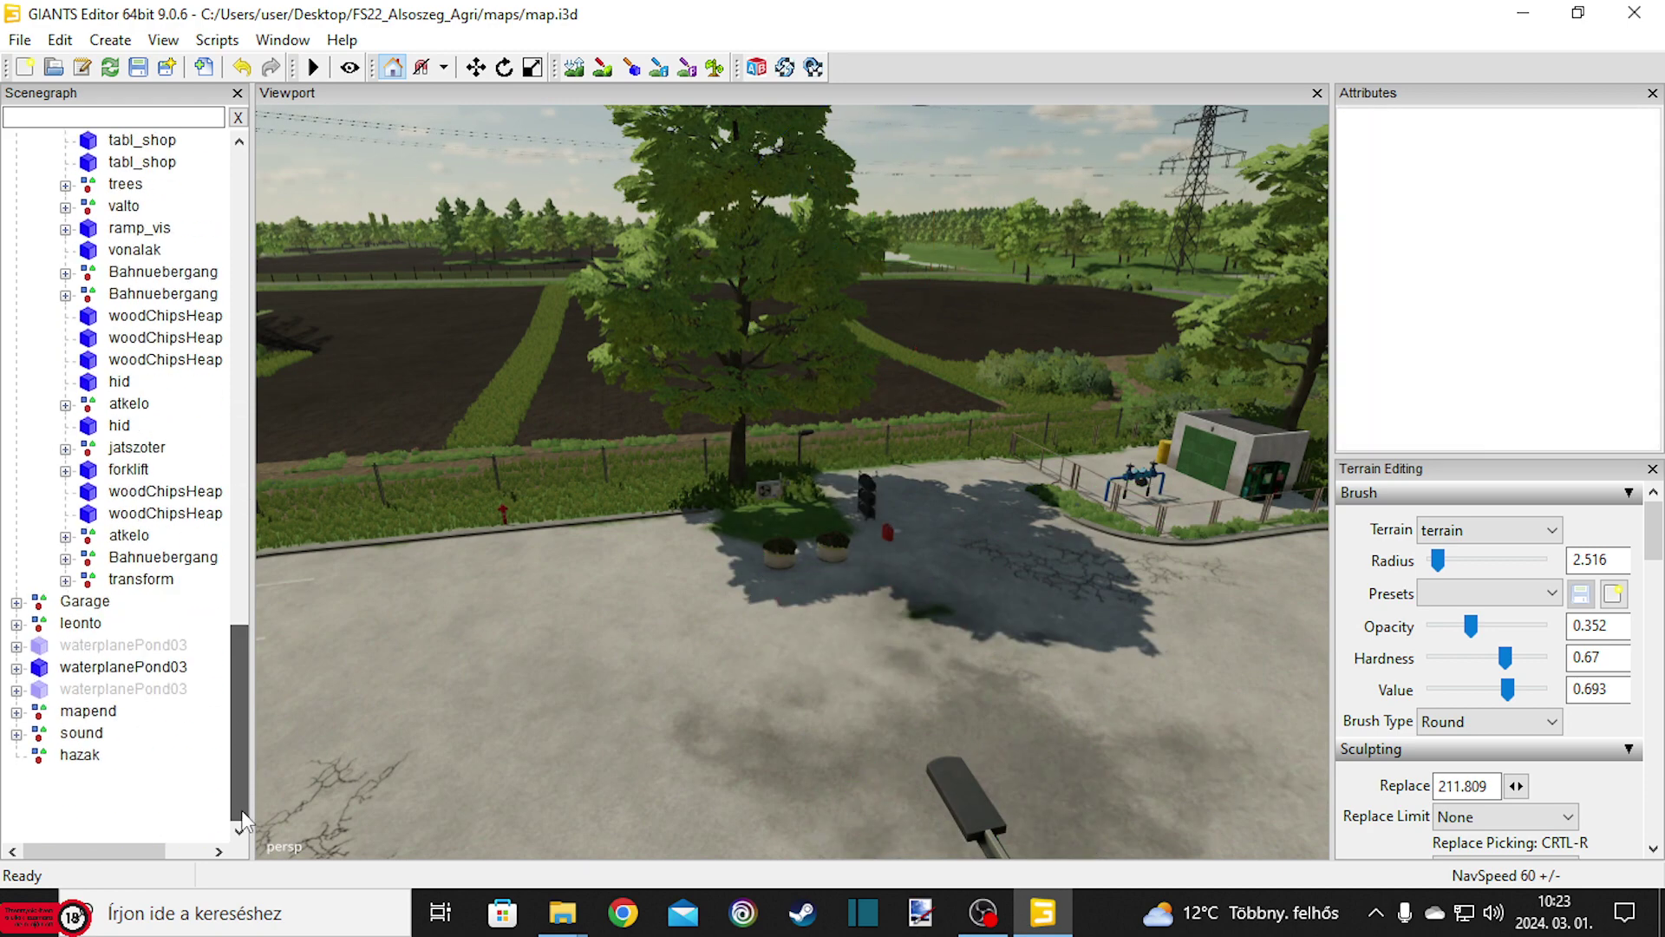
left_click(86, 759)
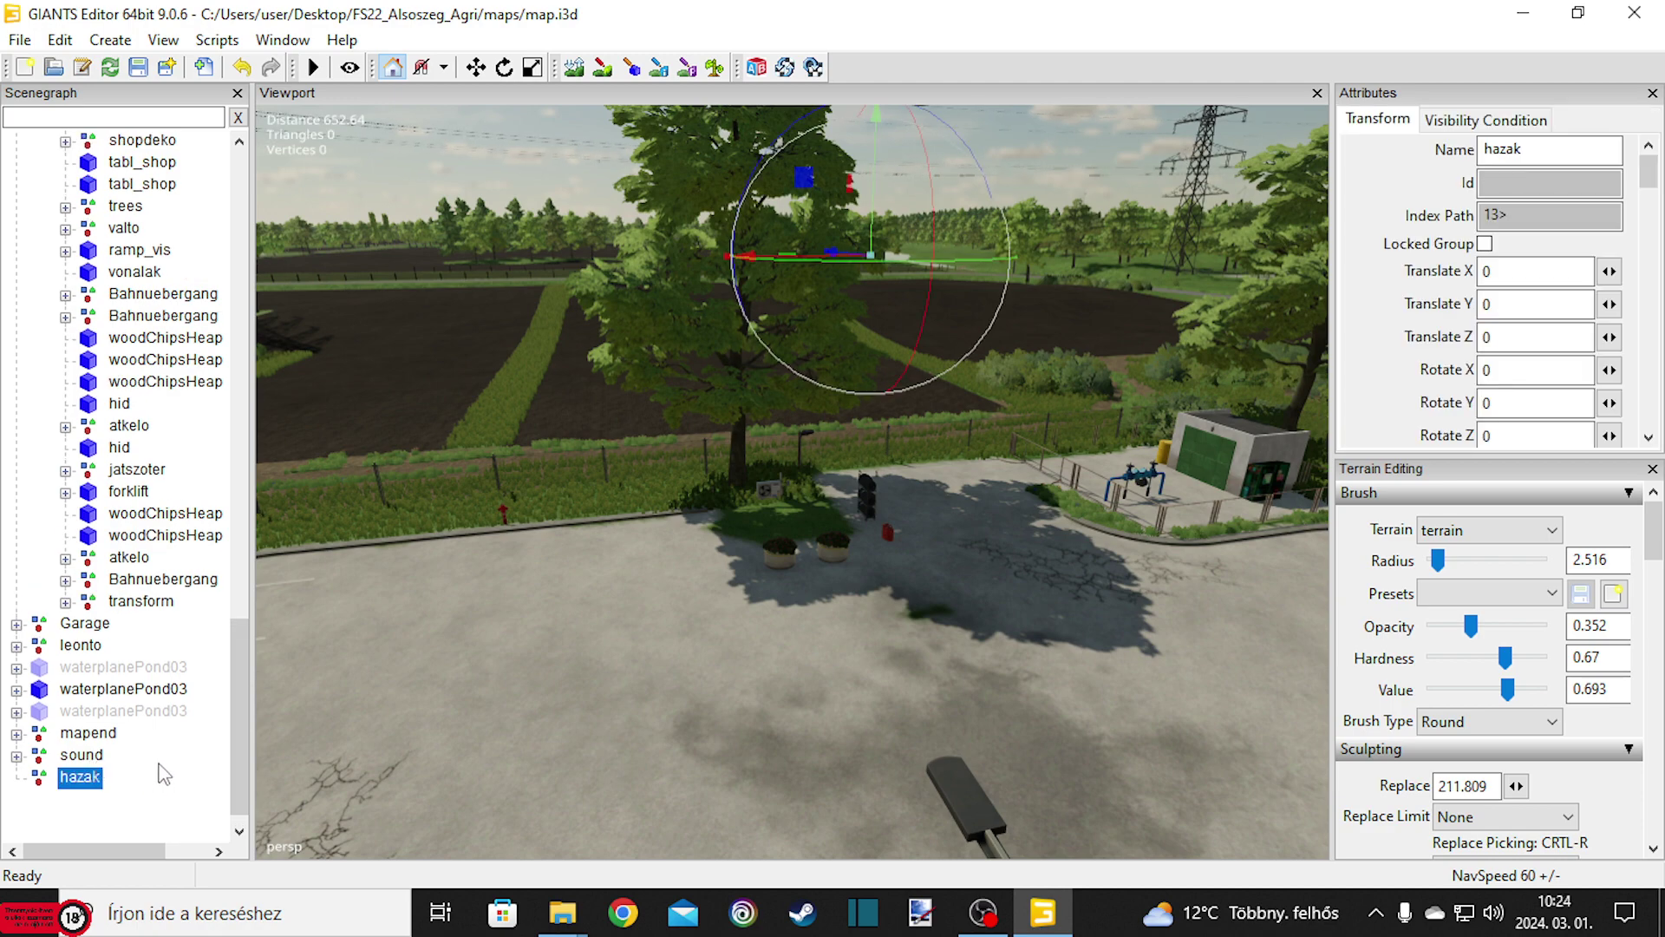
key("ctrl+v")
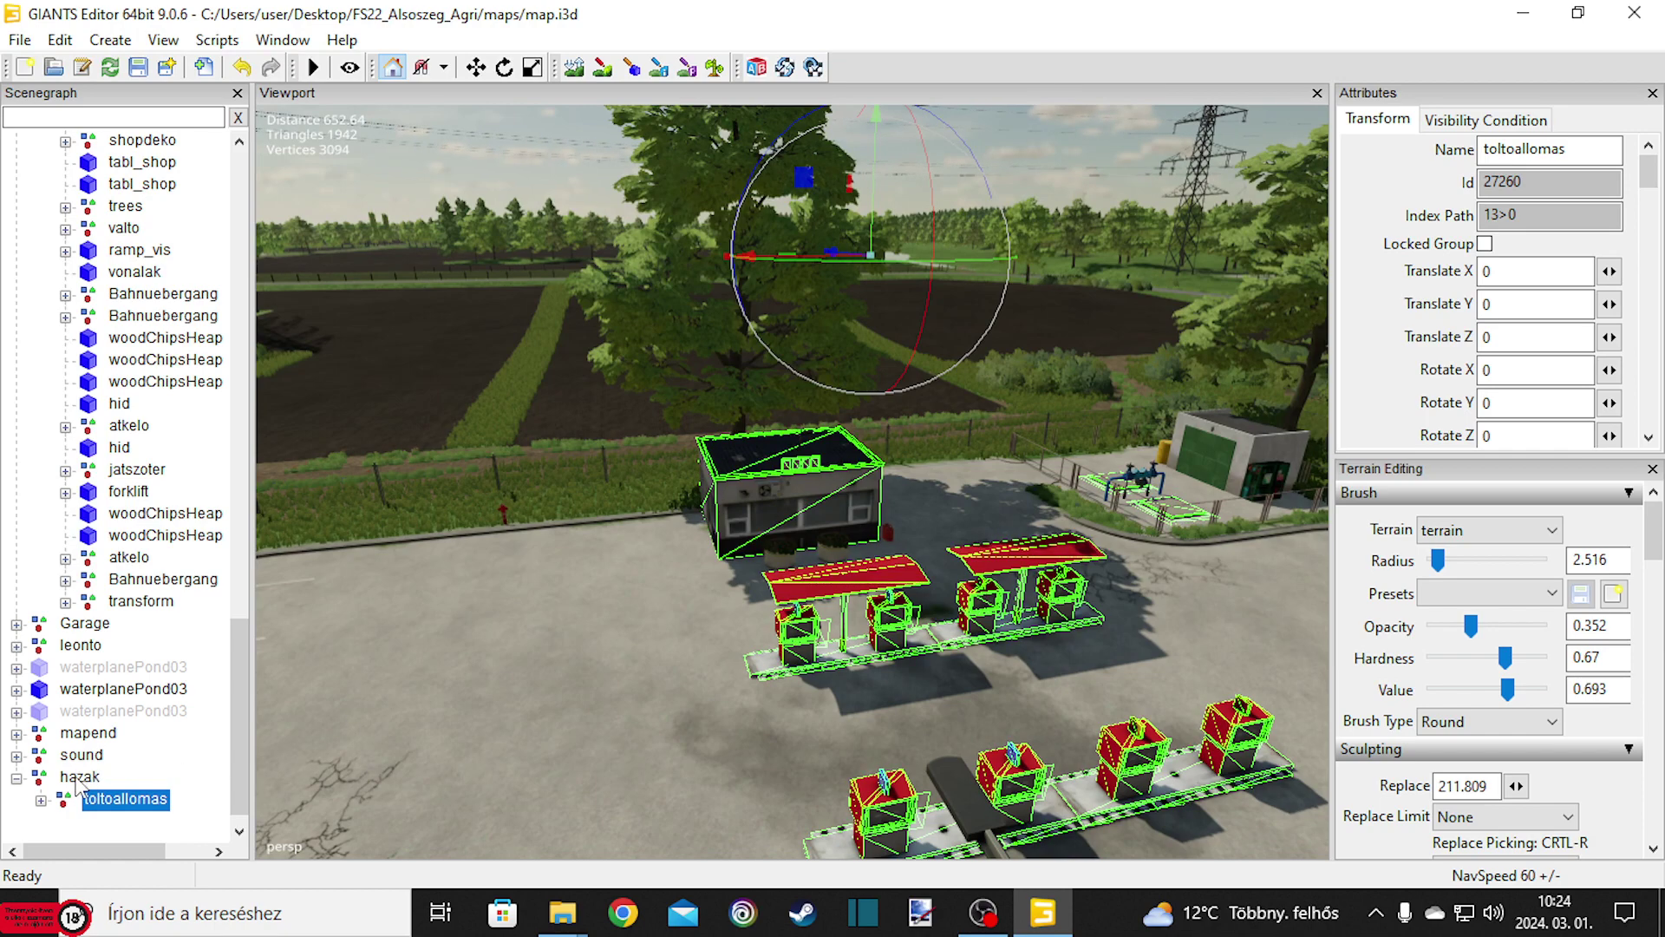
right_click_drag(283, 763, 762, 730)
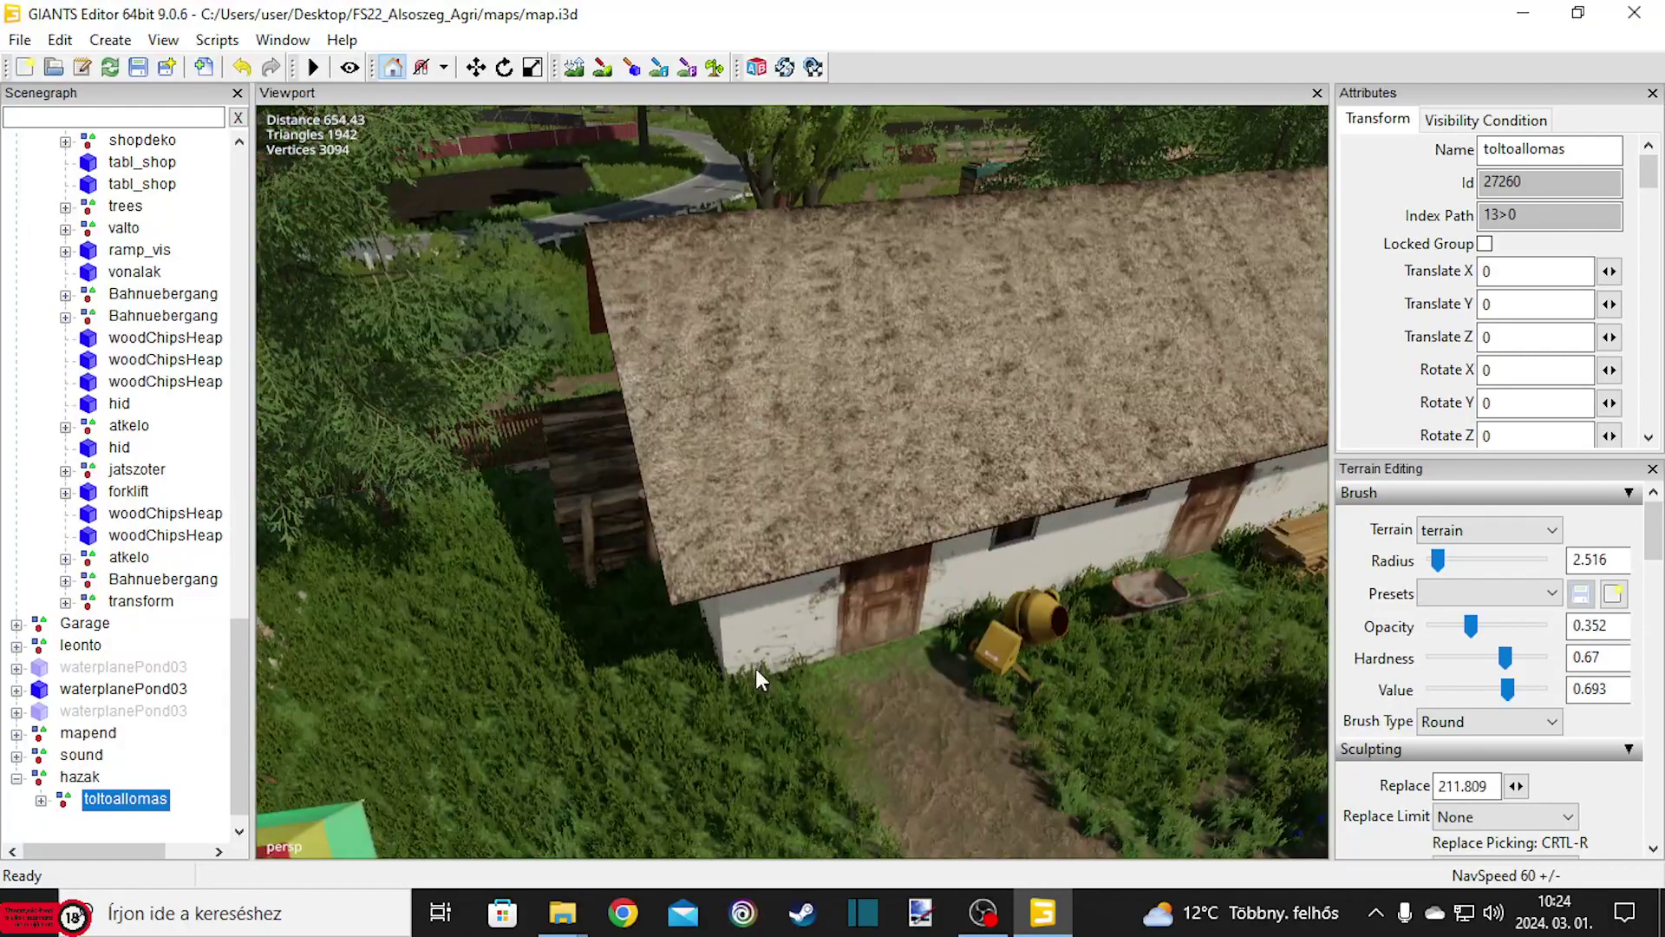
Select the paraszthaz house, then the maszek group, framing each in the view.
left_click(772, 562)
scroll(136, 301, "up", 1)
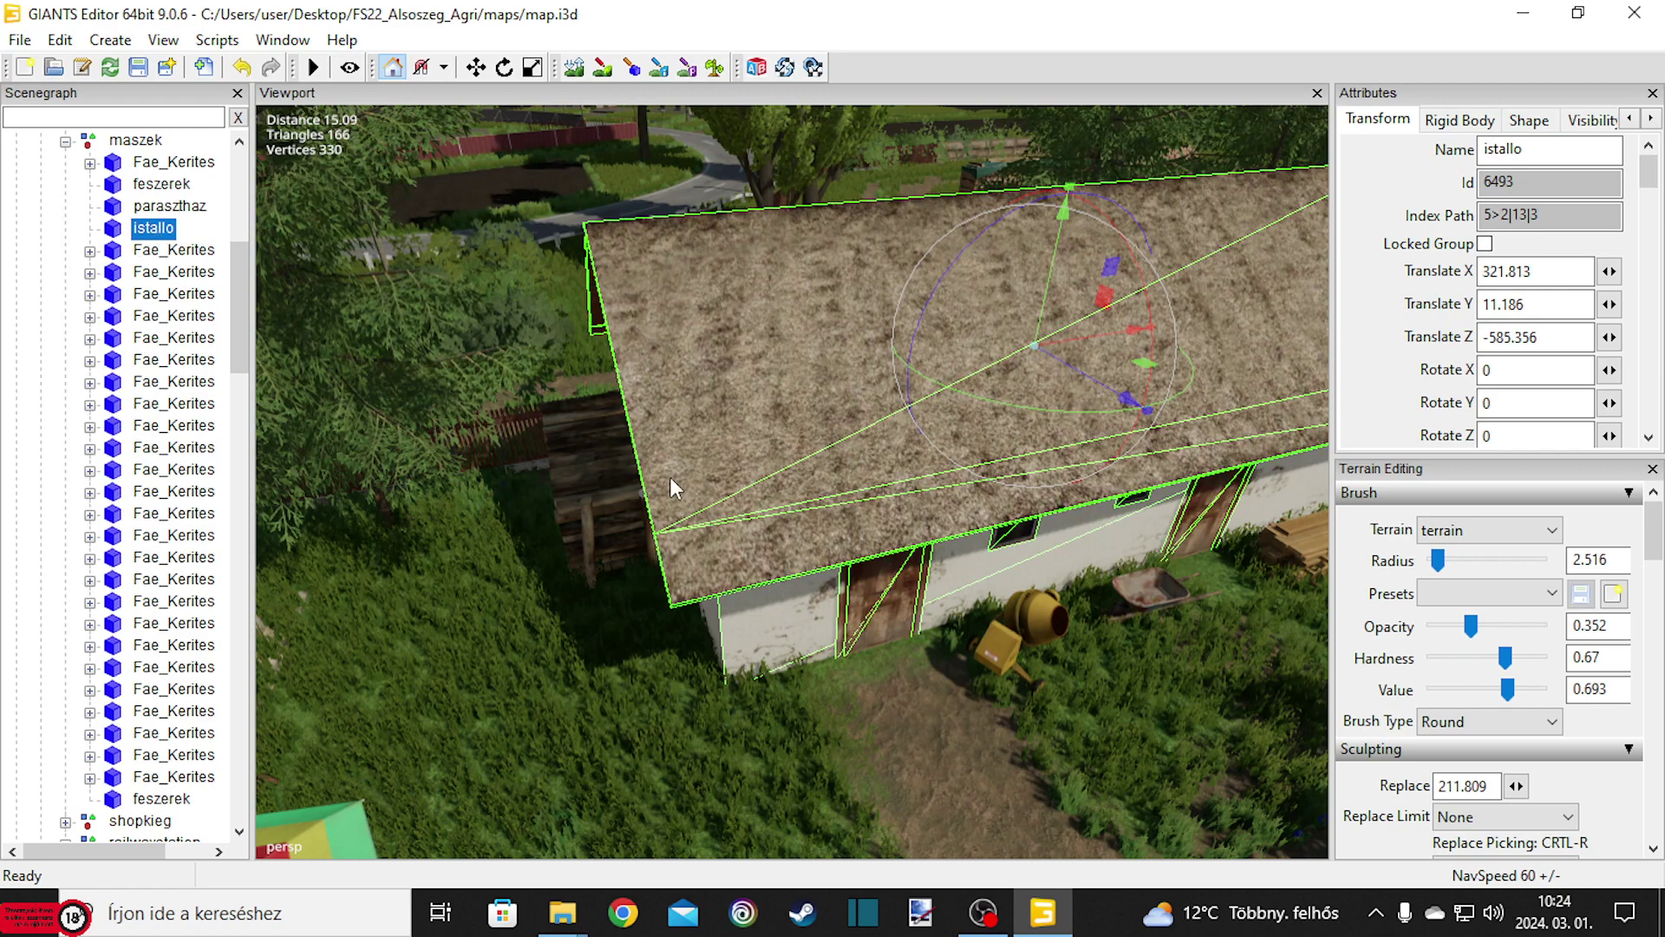
scroll(780, 475, "down", 5)
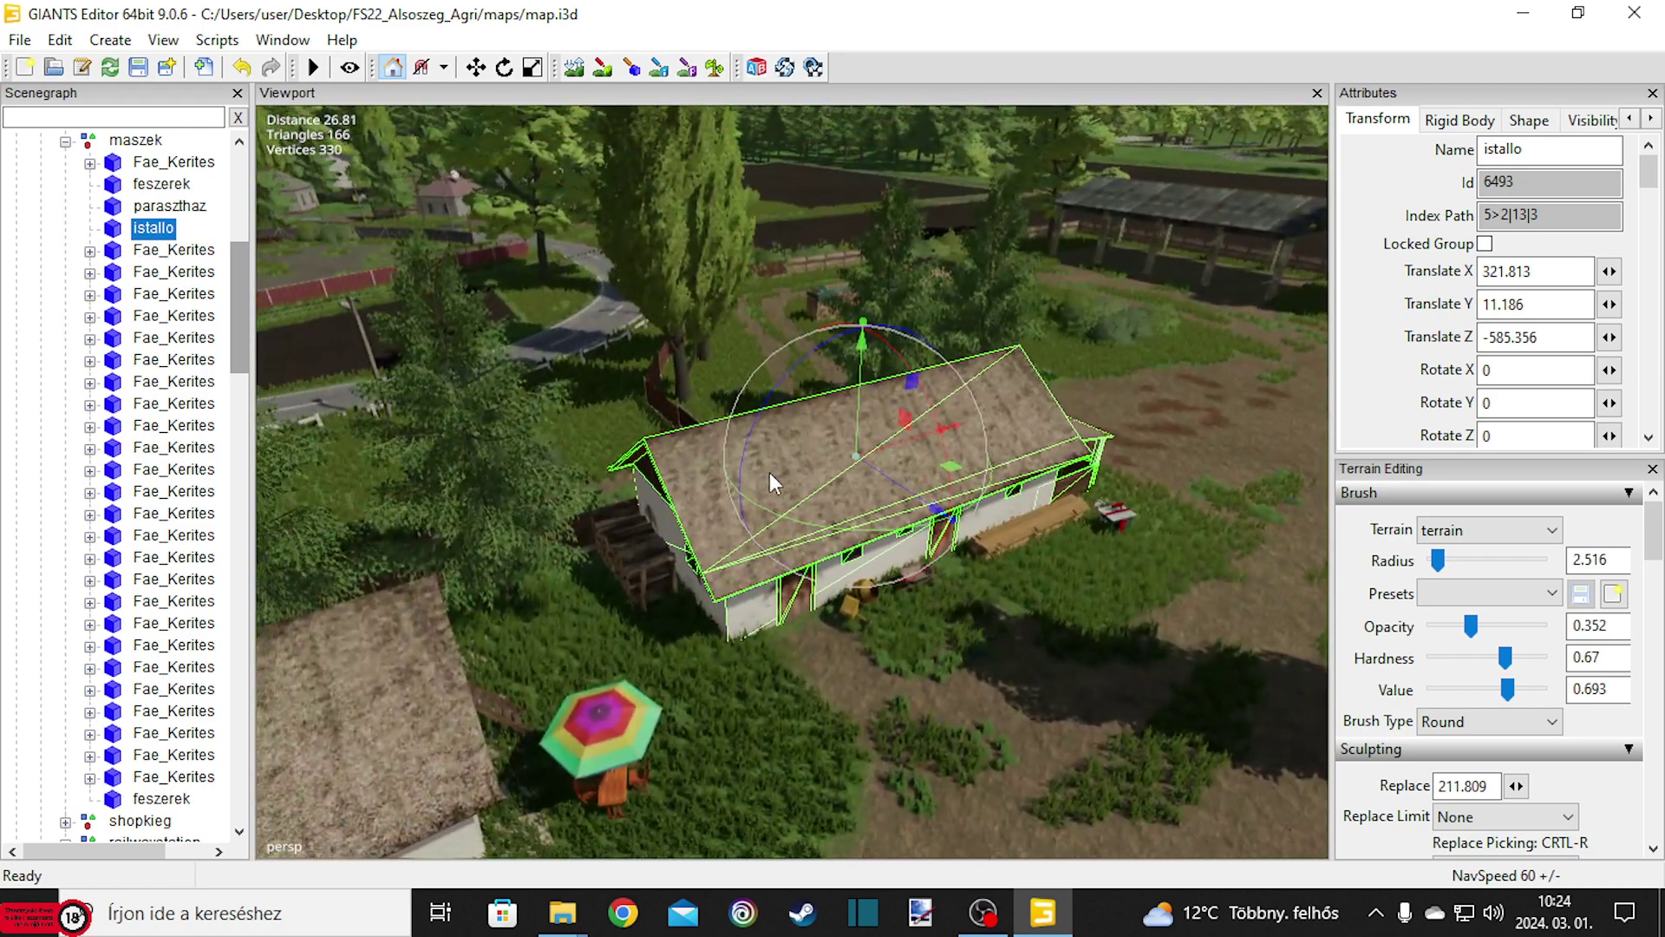
left_click(165, 207)
key("f")
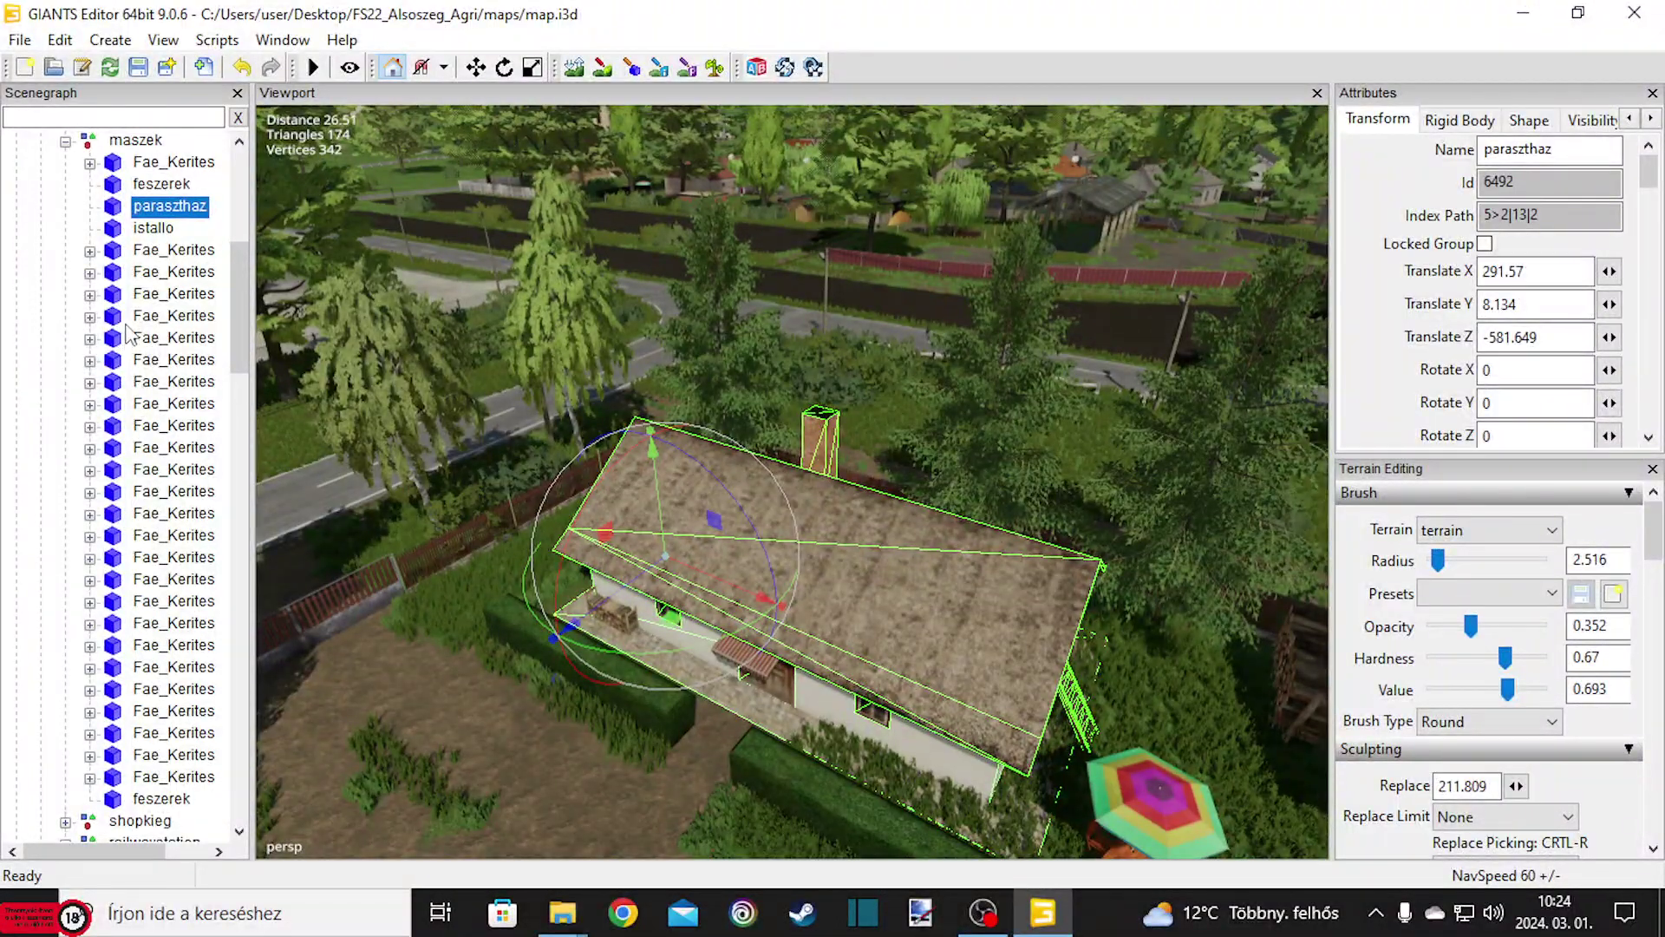
scroll(126, 251, "up", 1)
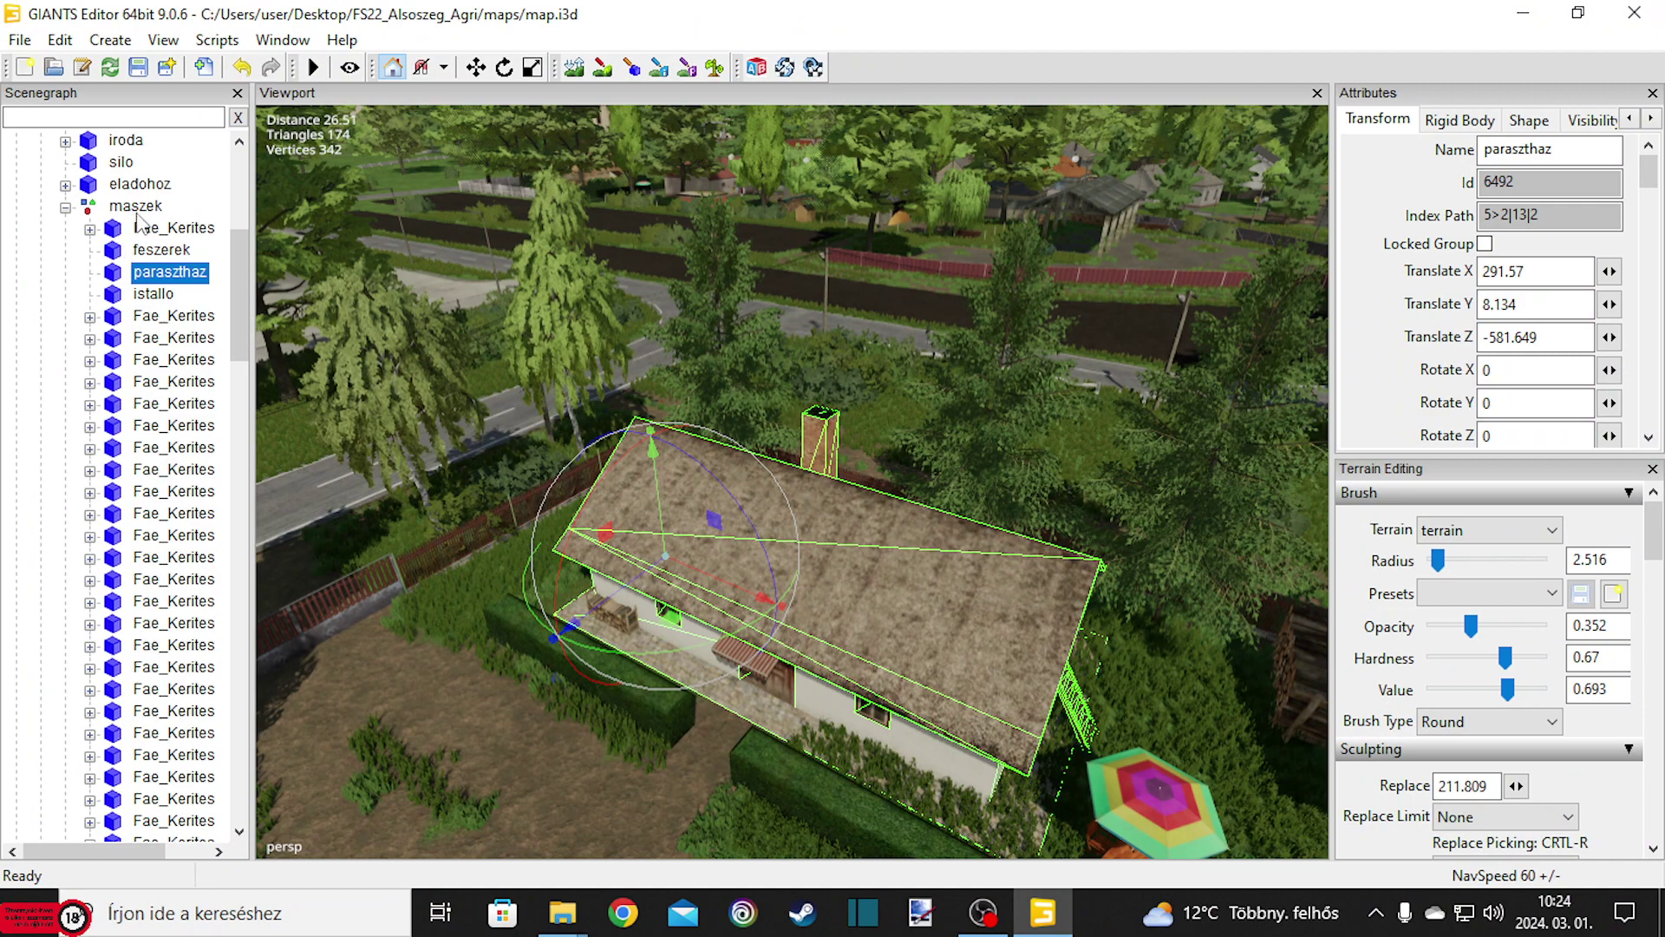
left_click(135, 206)
left_click(65, 207)
key("f")
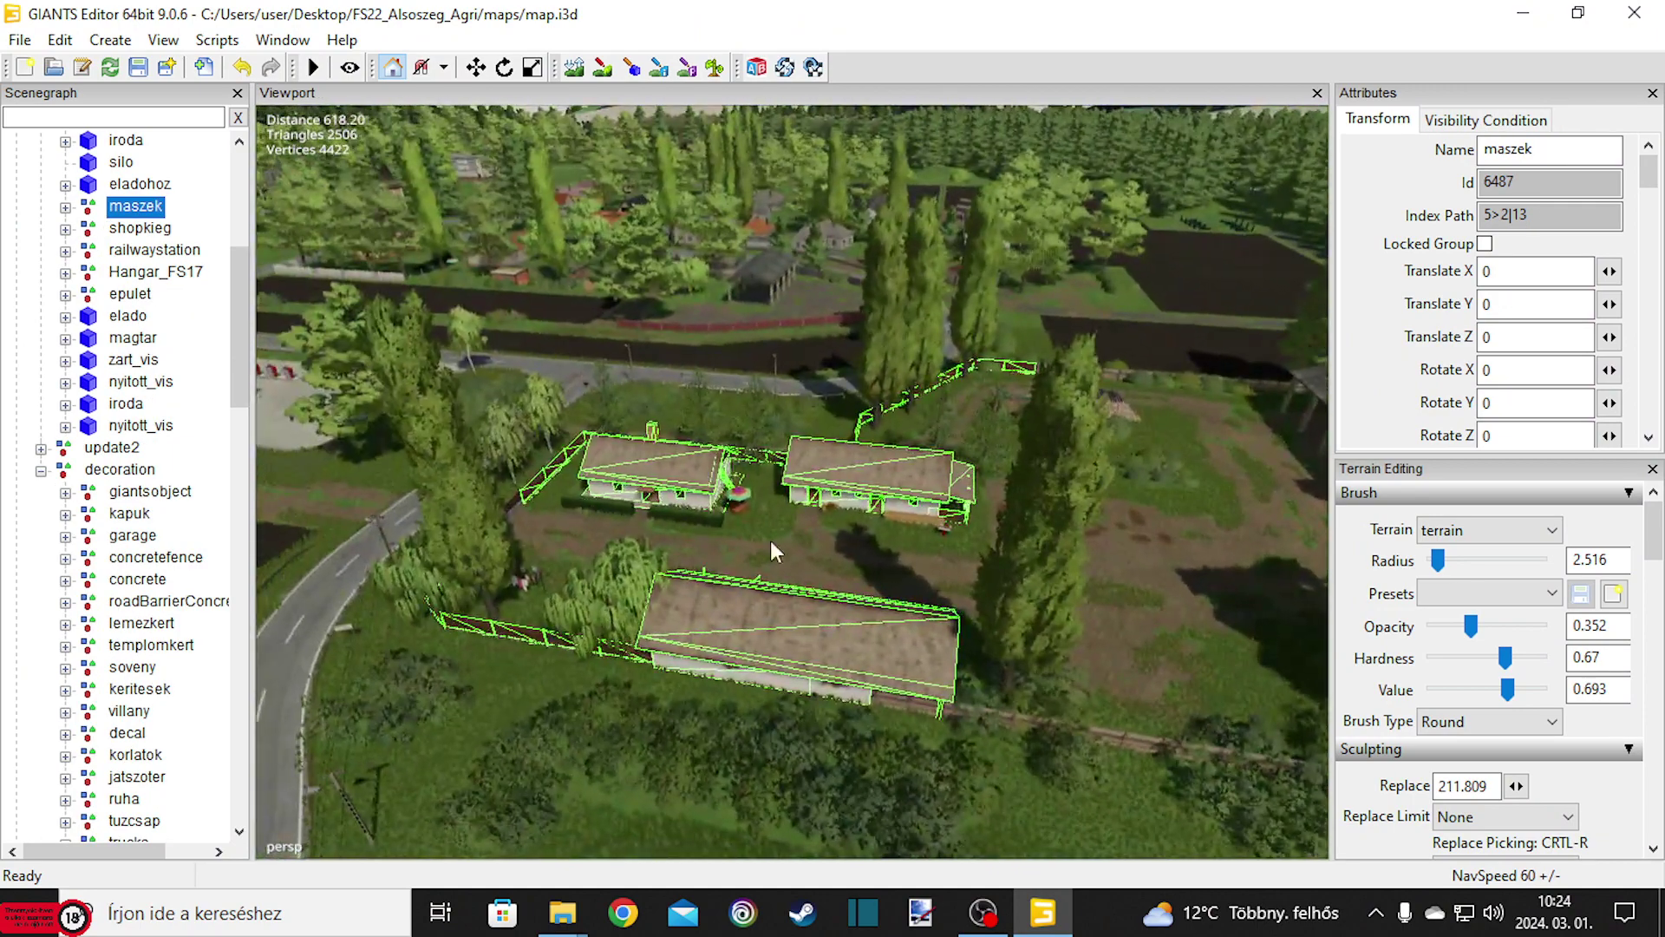
Select the istallo barn by its roof, cut it from maszek, and select hazak as destination.
middle_click_drag(770, 539, 1013, 522)
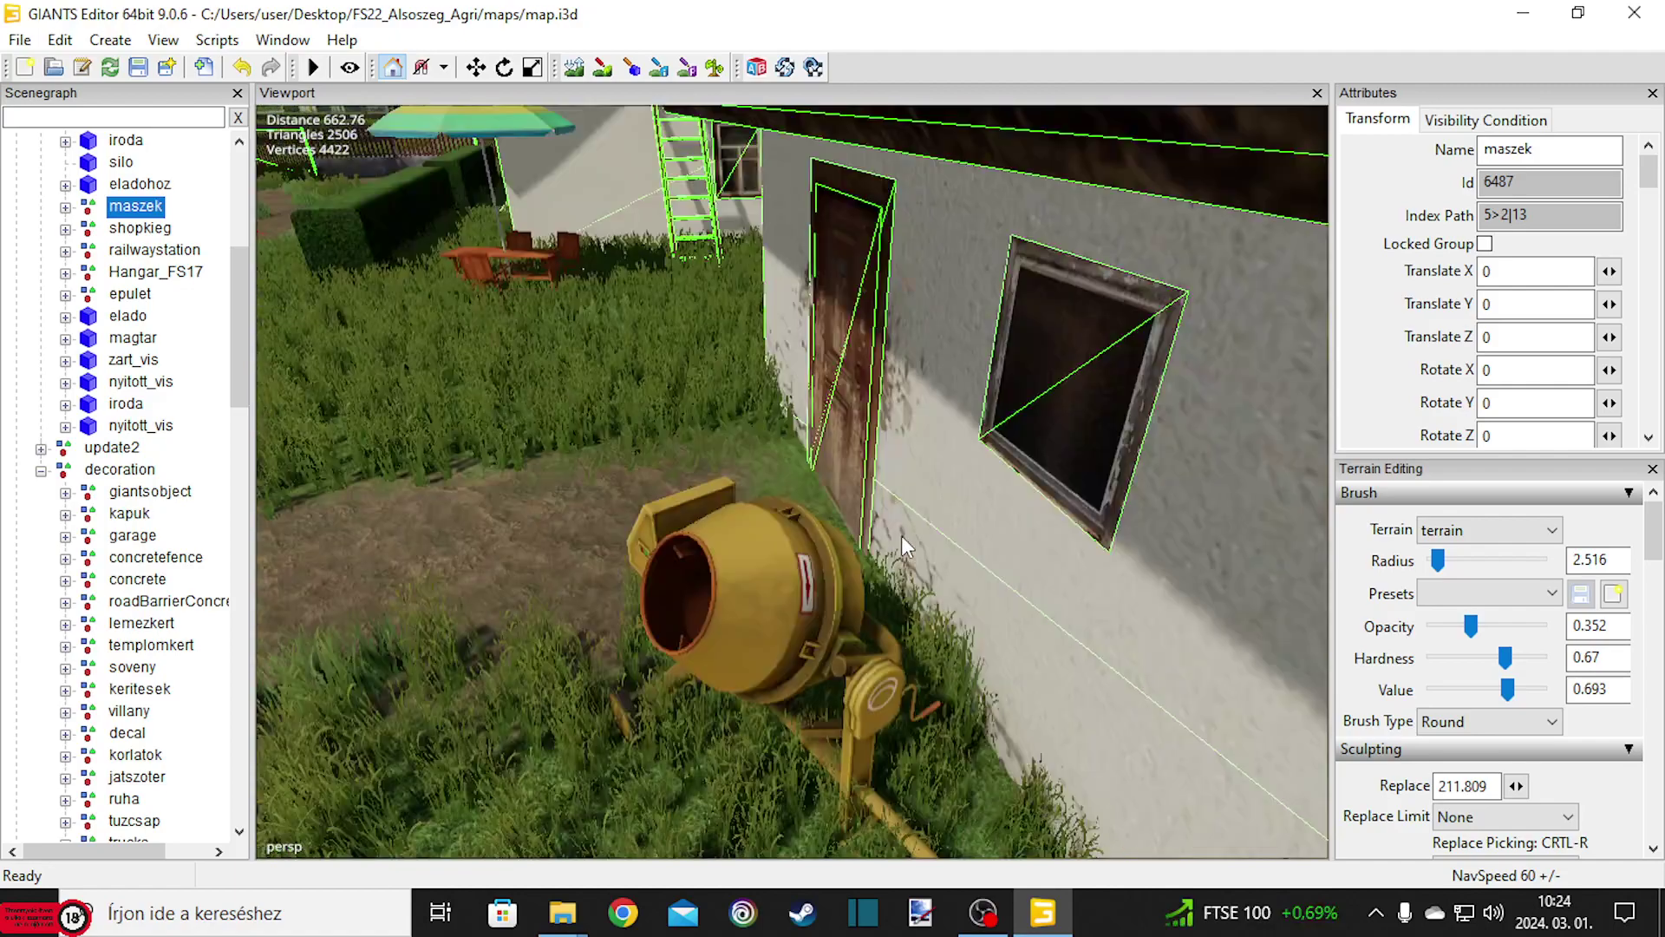
middle_click_drag(902, 534, 830, 570)
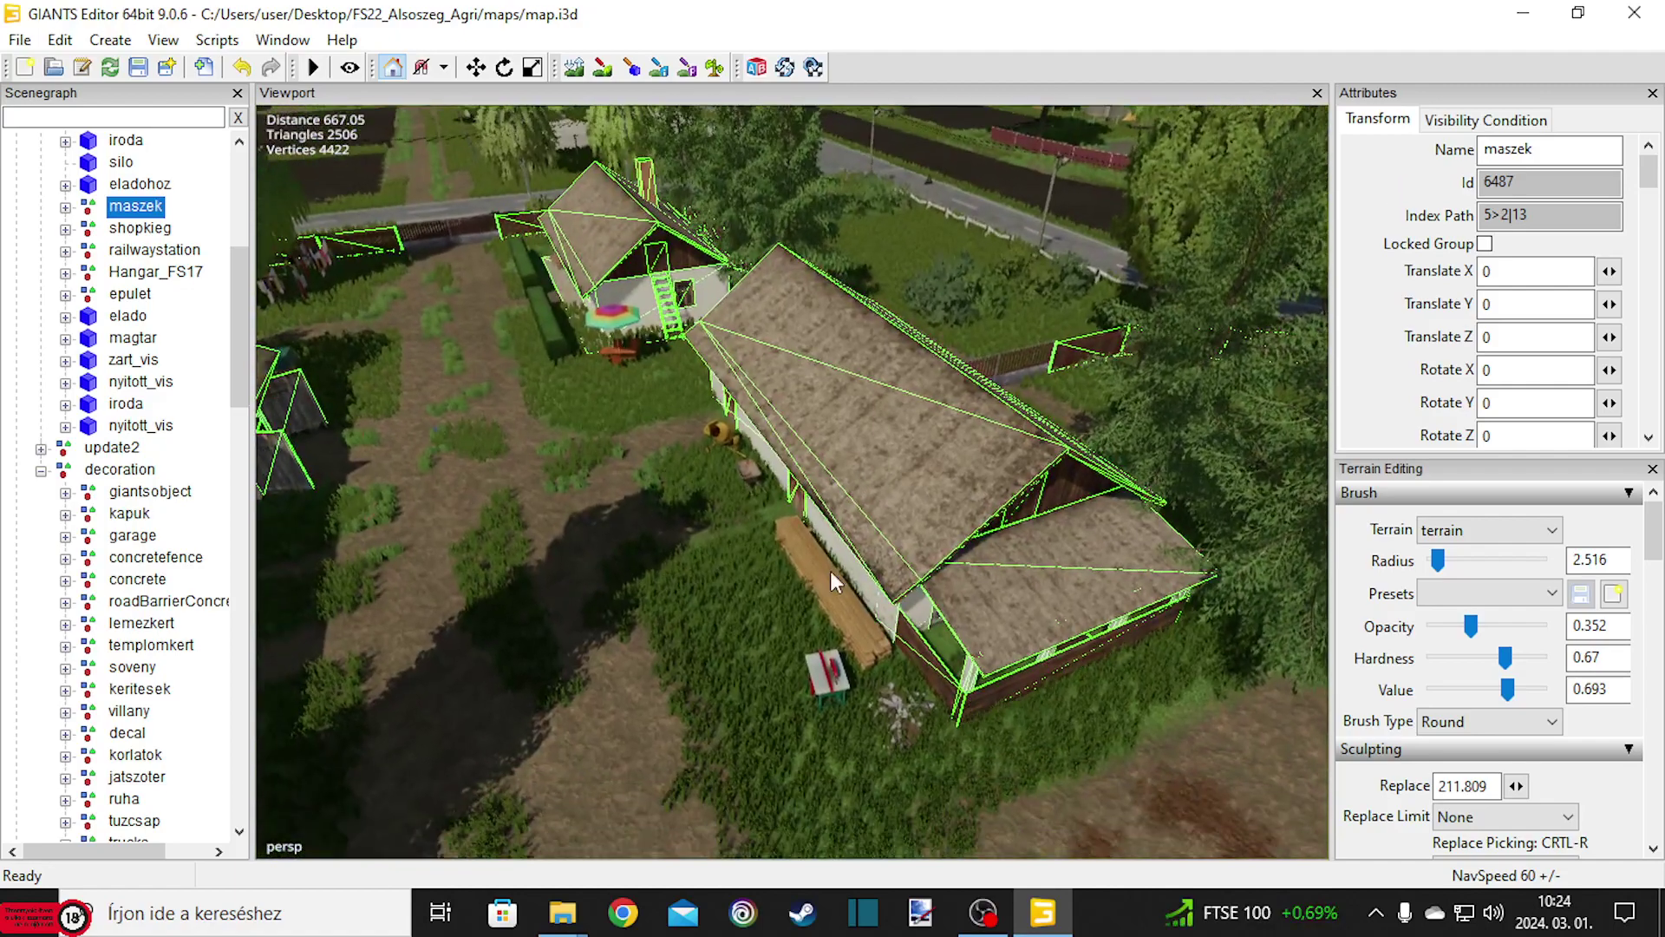
scroll(834, 572, "up", 5)
left_click(924, 431)
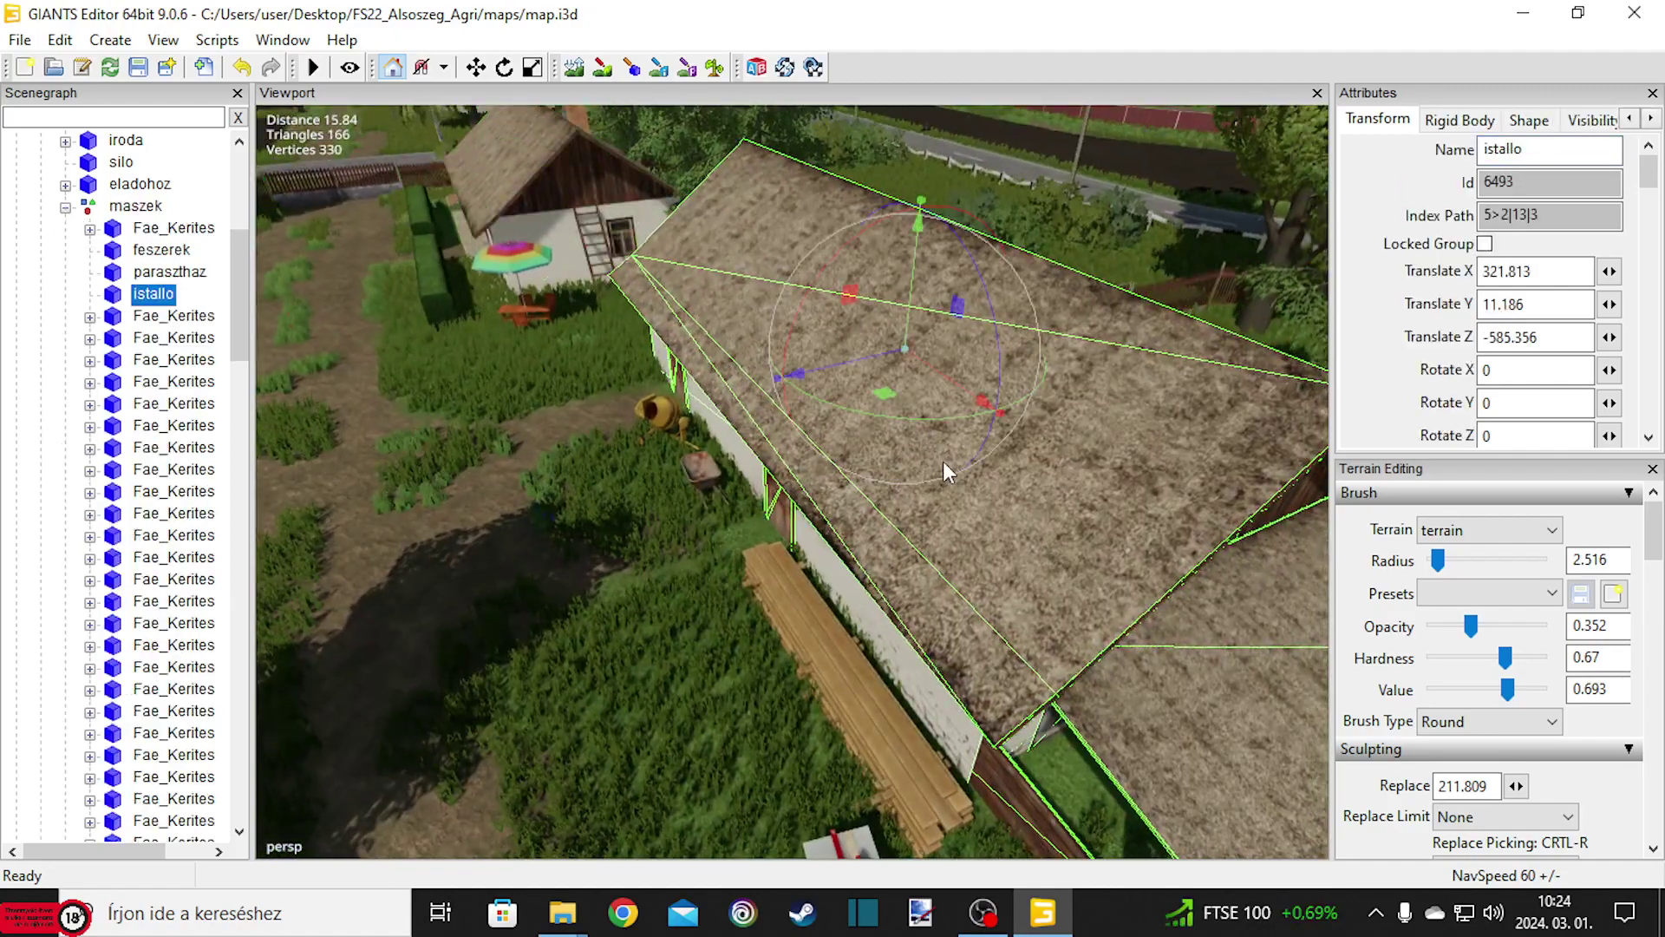
scroll(943, 460, "down", 3)
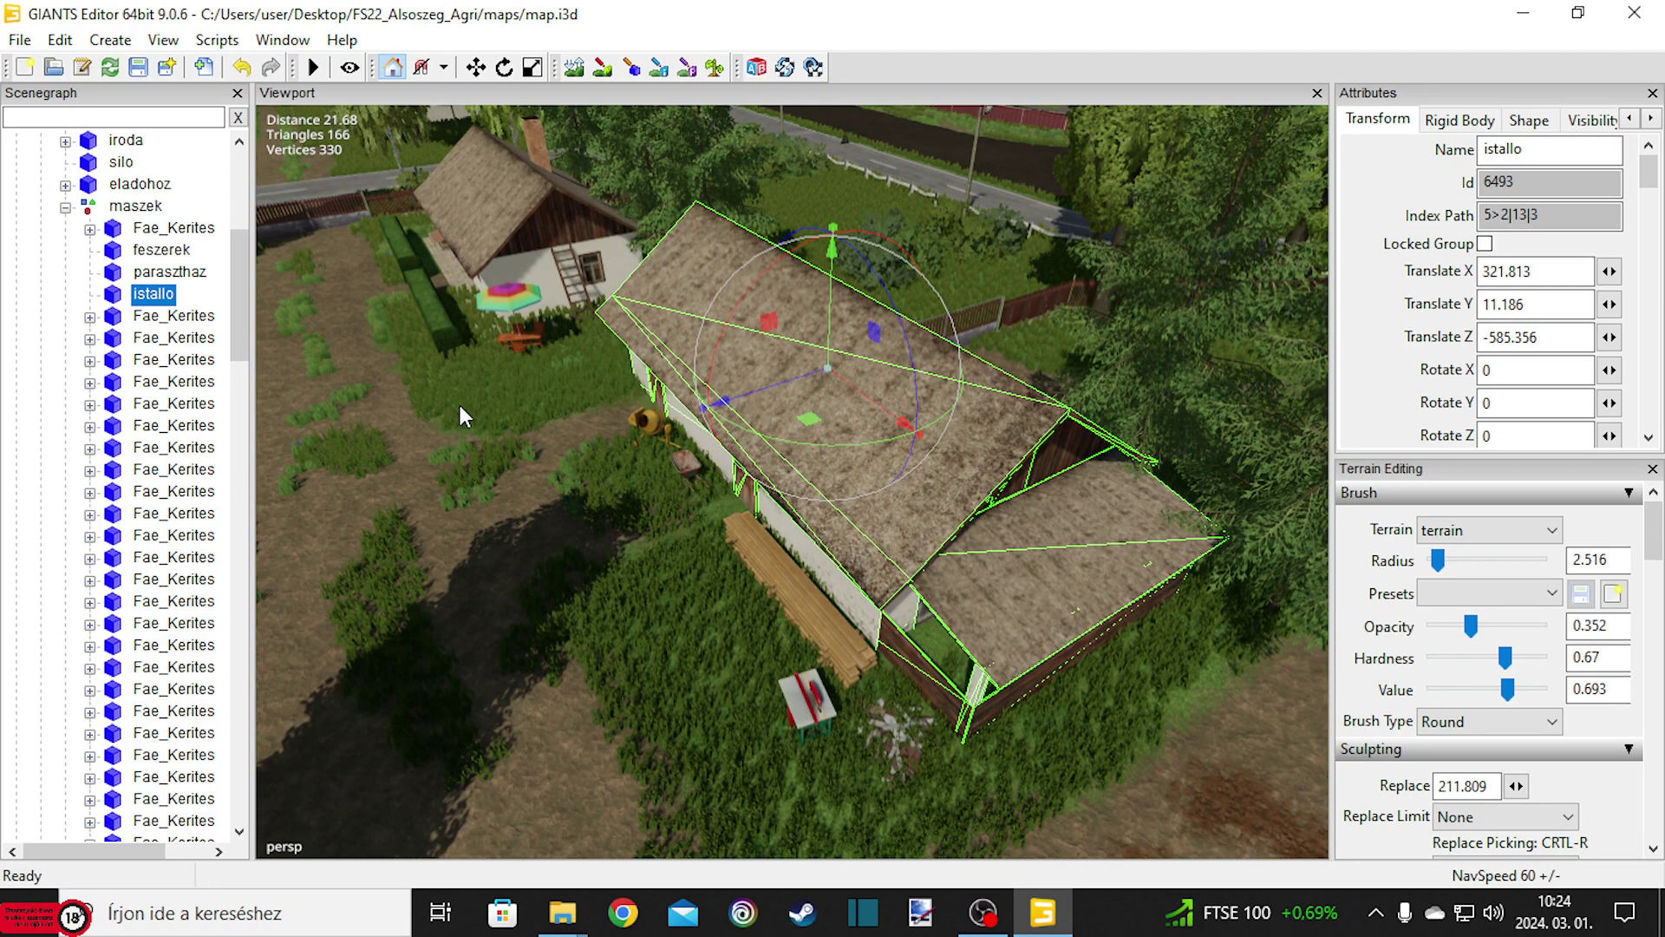
key("Delete")
left_click_drag(241, 304, 233, 836)
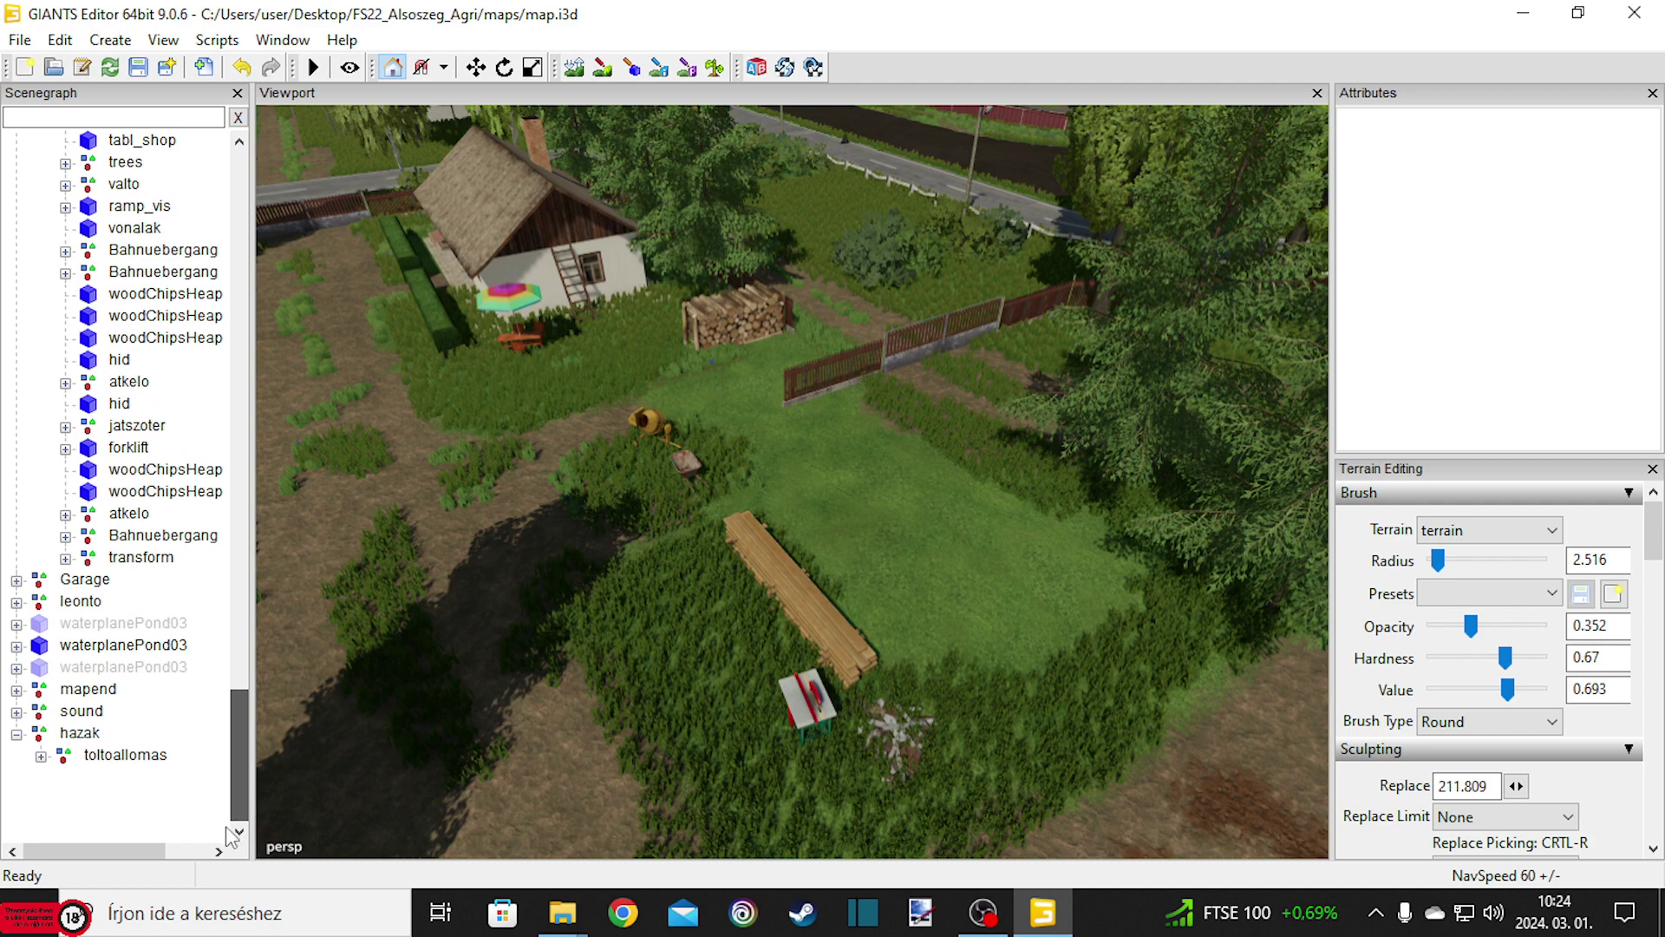
left_click(82, 733)
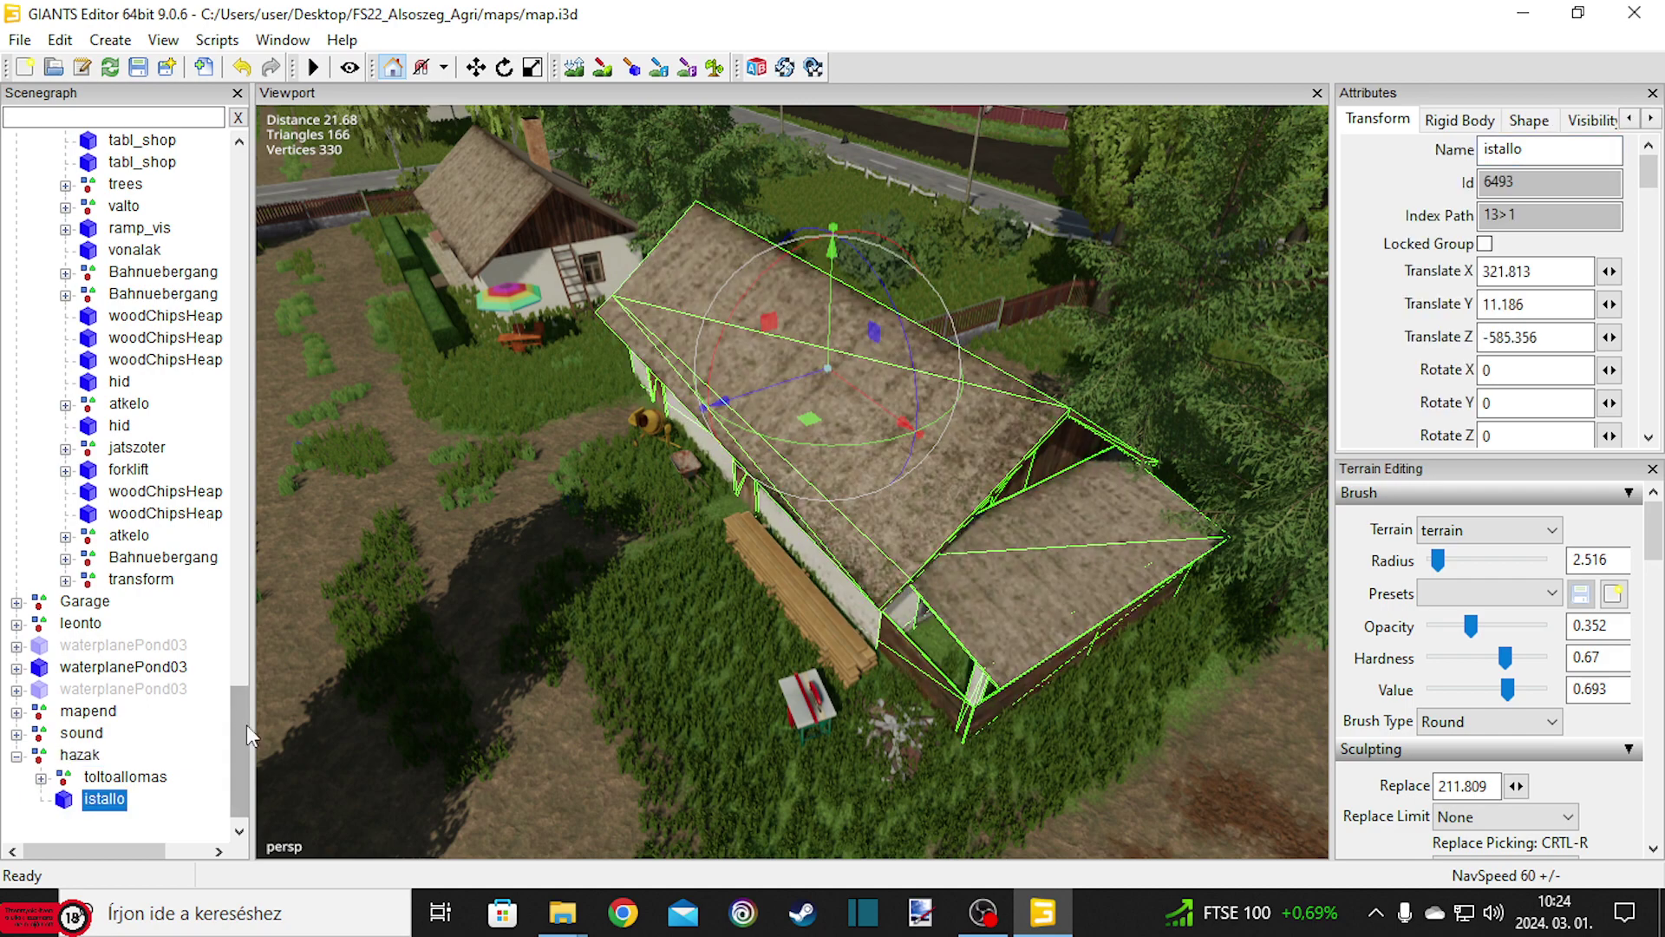
Select the house haz14 and lift it to Translate Y 6.835.
middle_click_drag(539, 700, 894, 657)
left_click(928, 580)
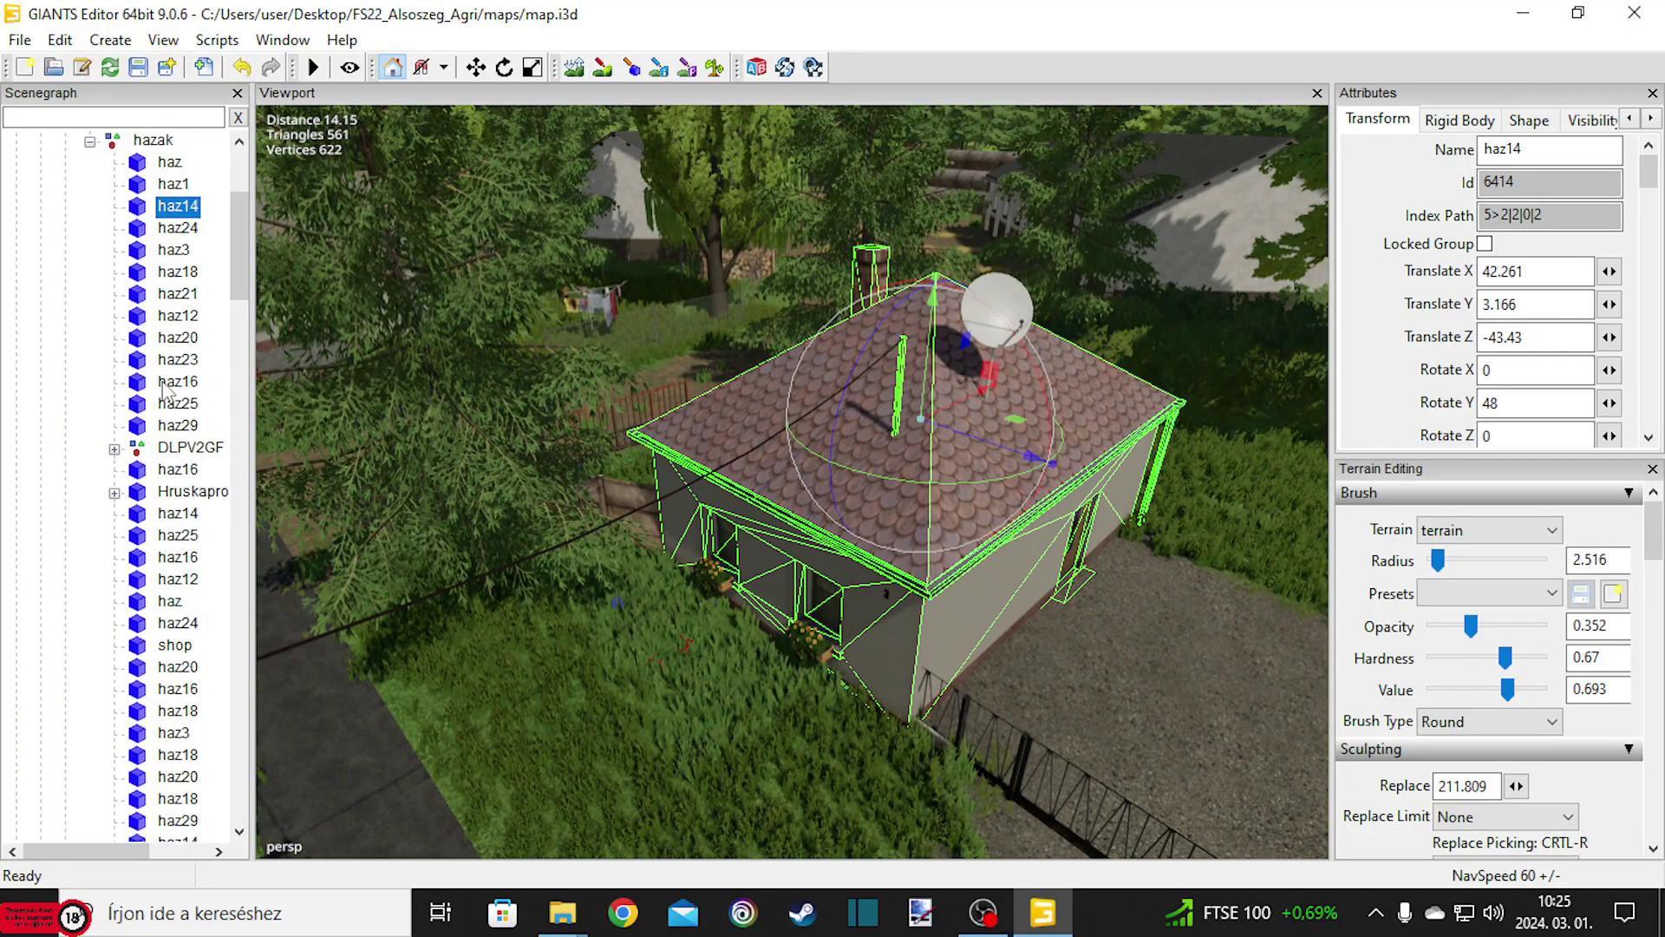
scroll(165, 386, "up", 3)
middle_click_drag(726, 486, 803, 486)
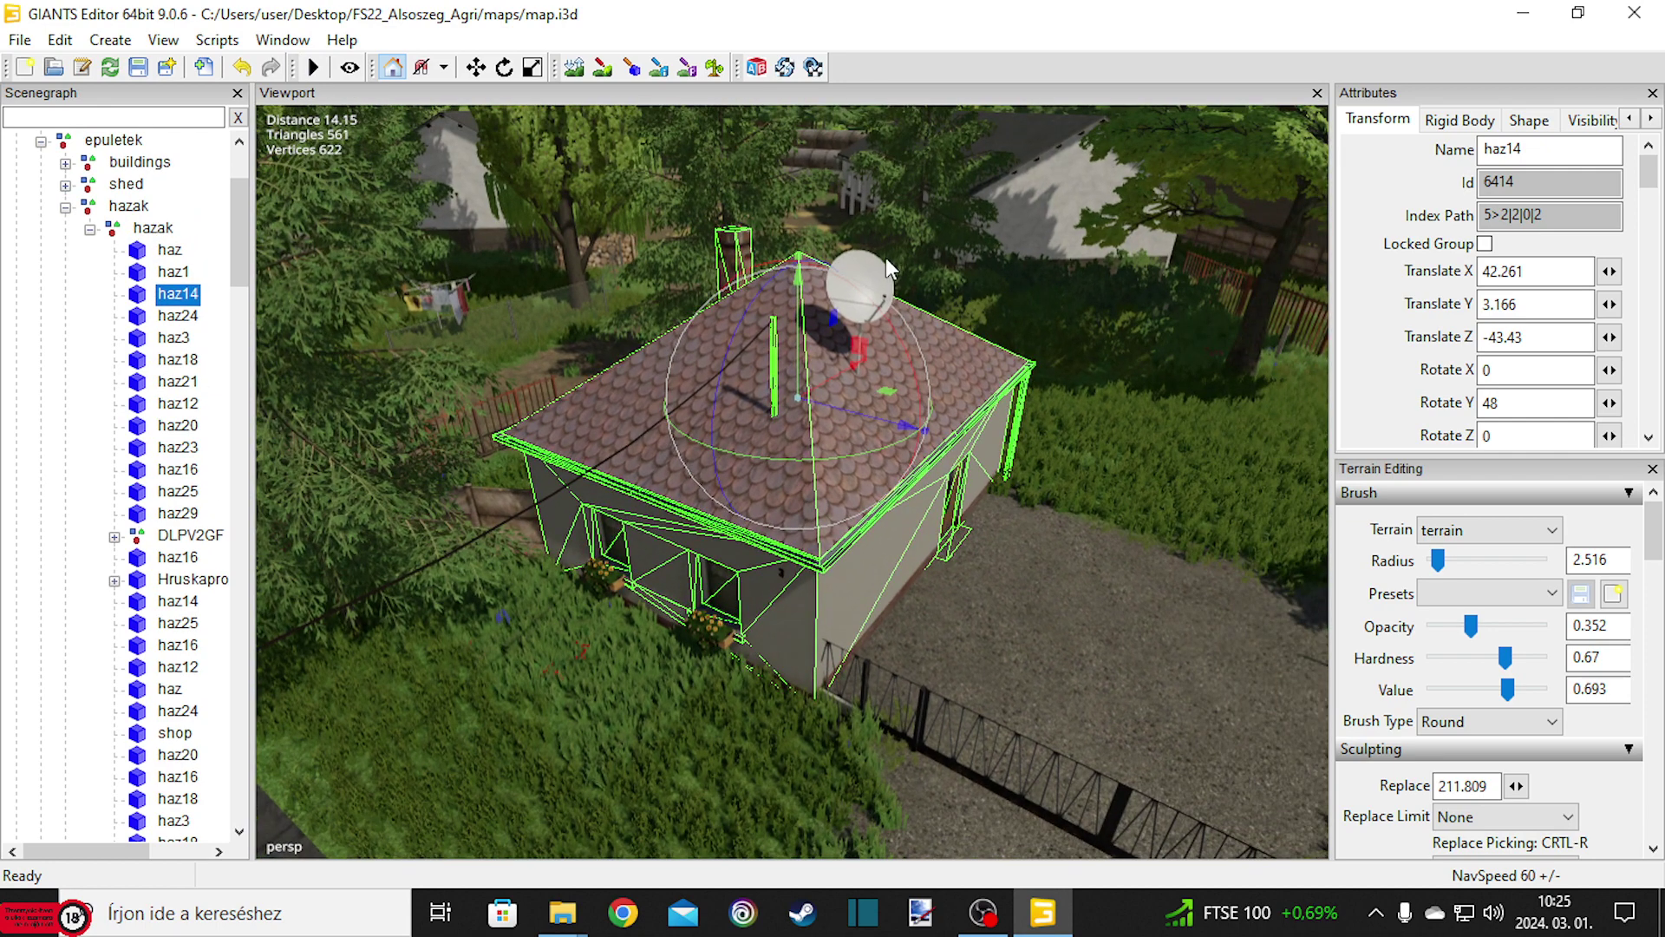
left_click(876, 295)
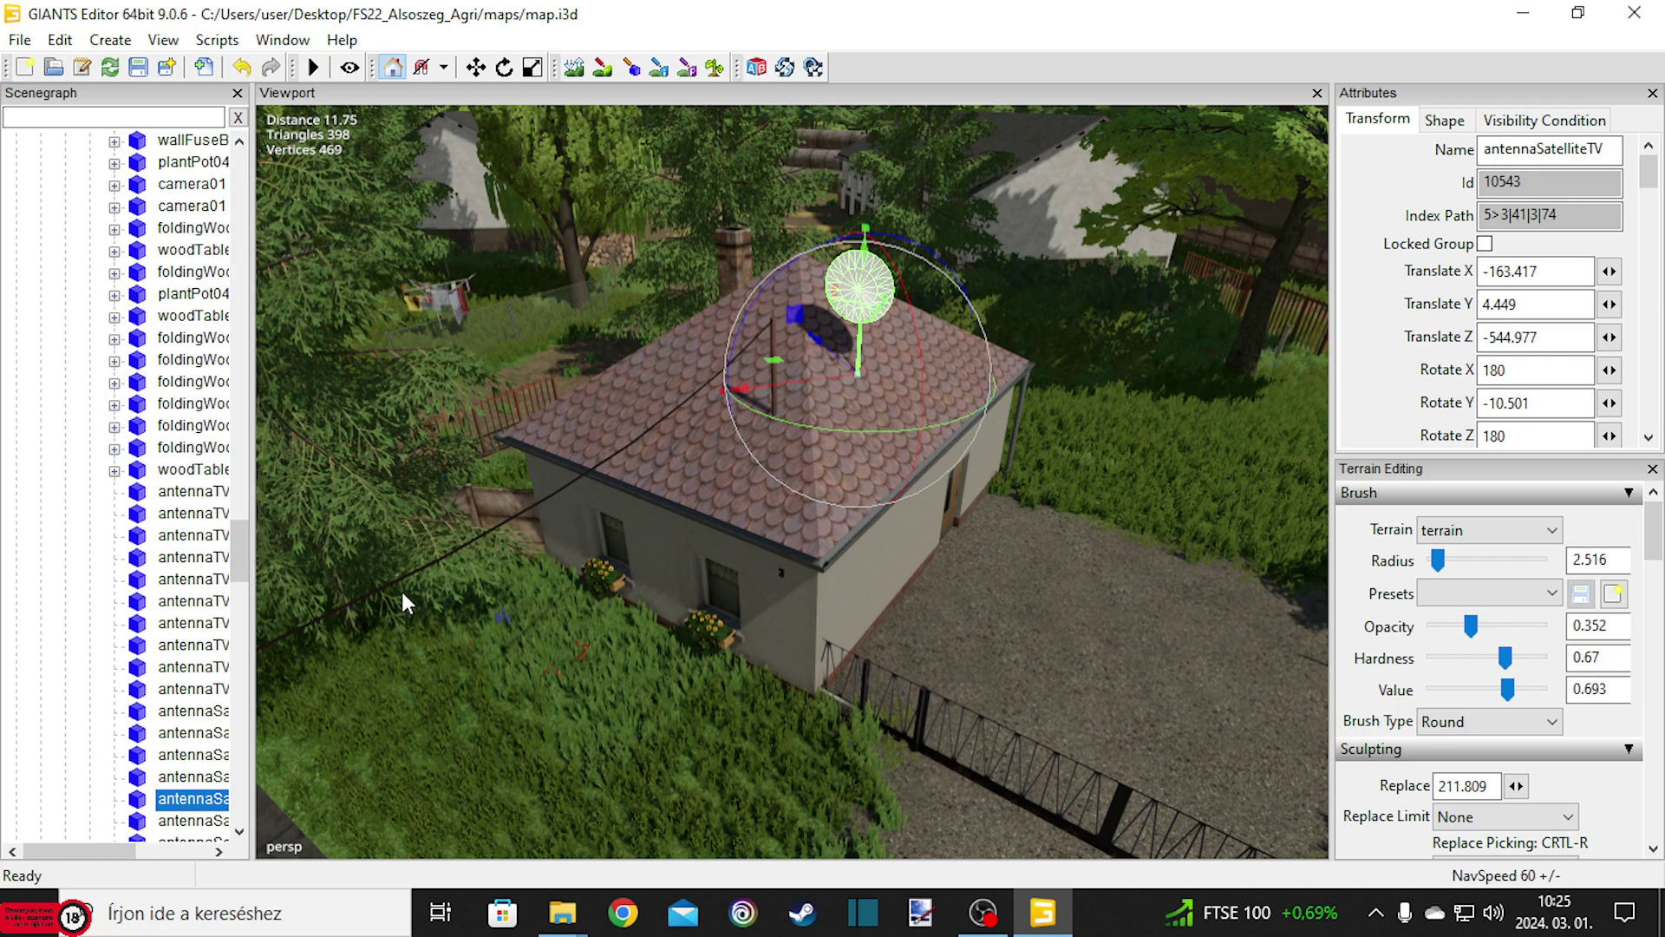
left_click(740, 492)
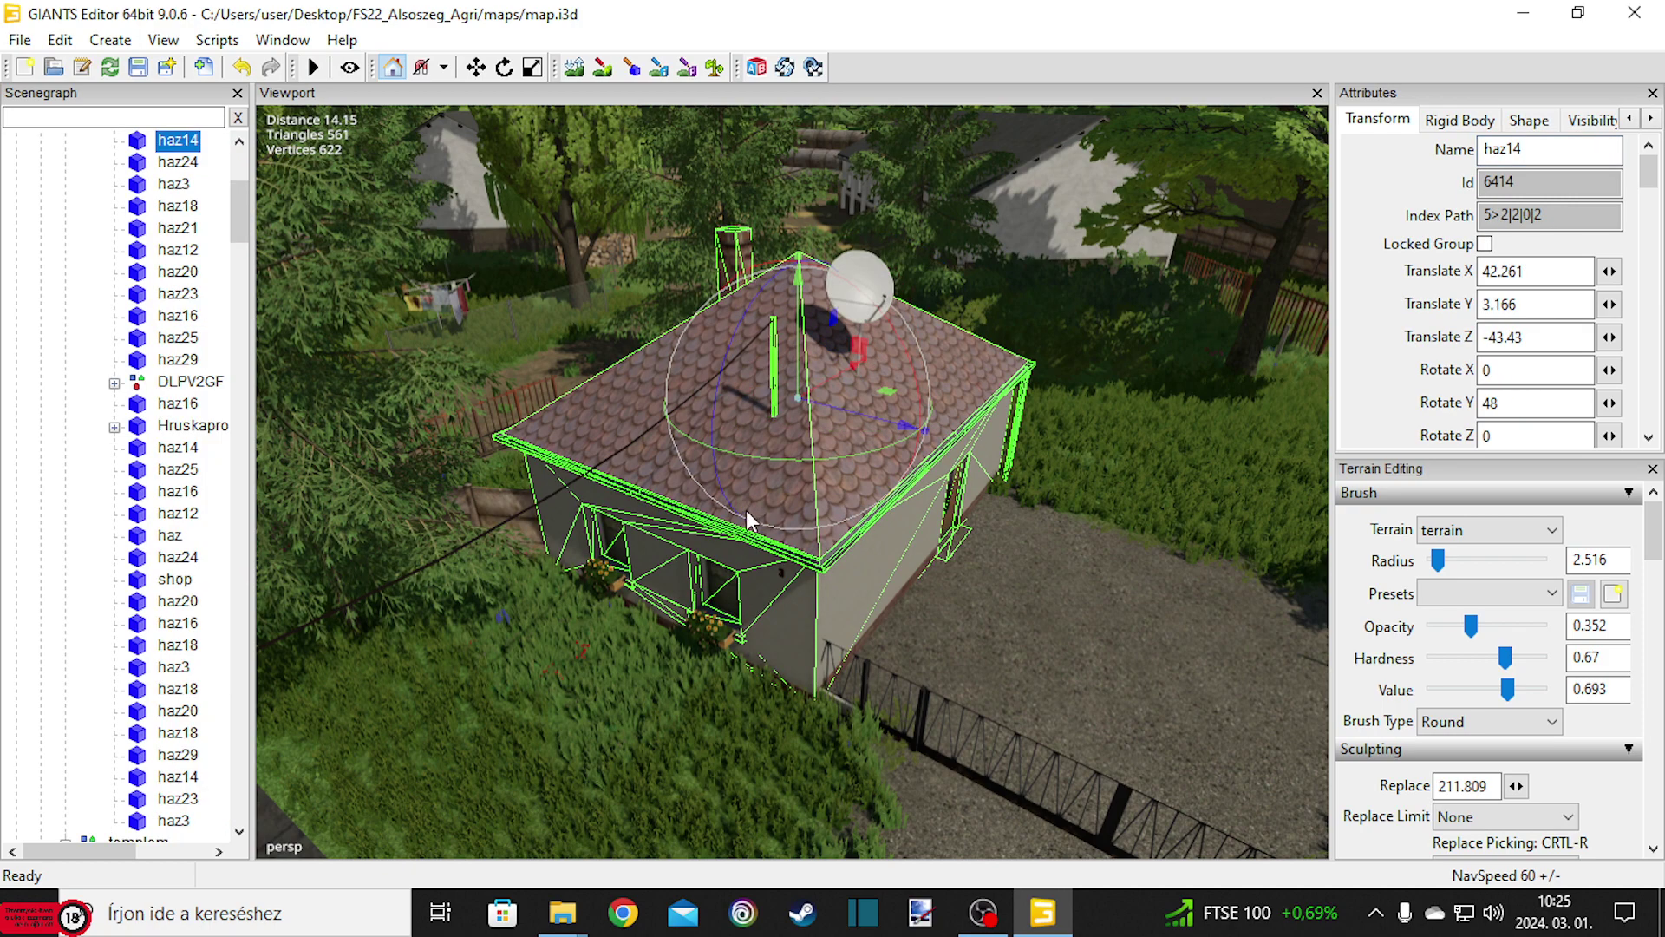
mouse_move(879, 567)
middle_mouse_down()
mouse_move(699, 576)
mouse_move(869, 584)
middle_mouse_up()
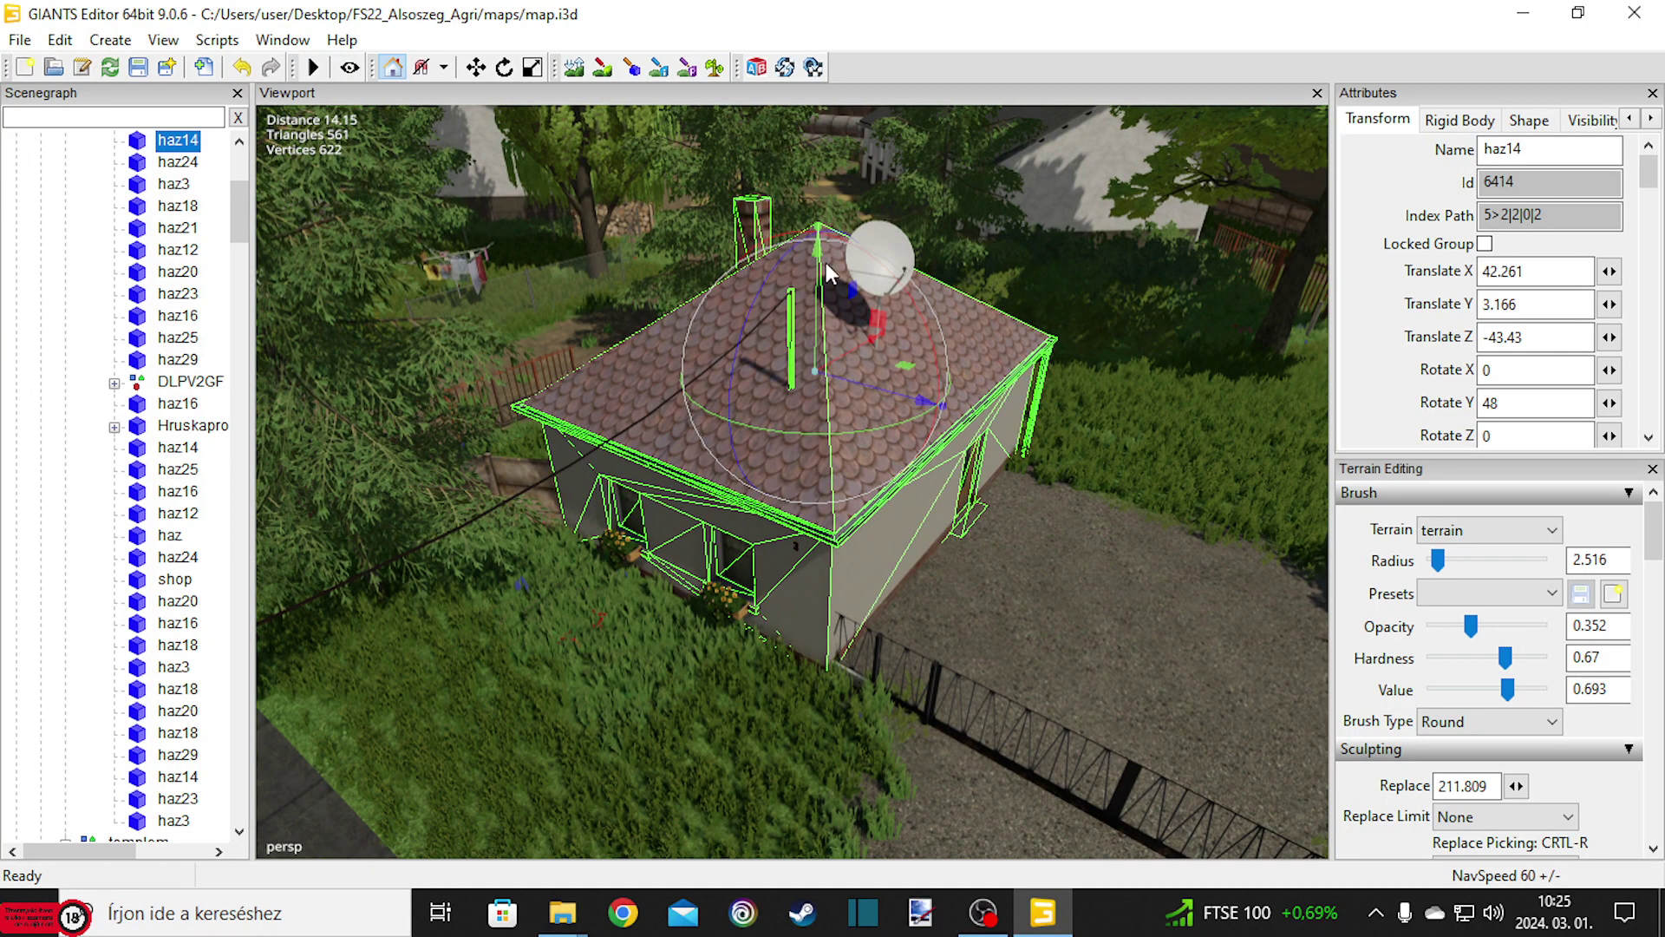
middle_click_drag(819, 264, 824, 177)
left_click_drag(824, 176, 821, 109)
scroll(886, 420, "down", 8)
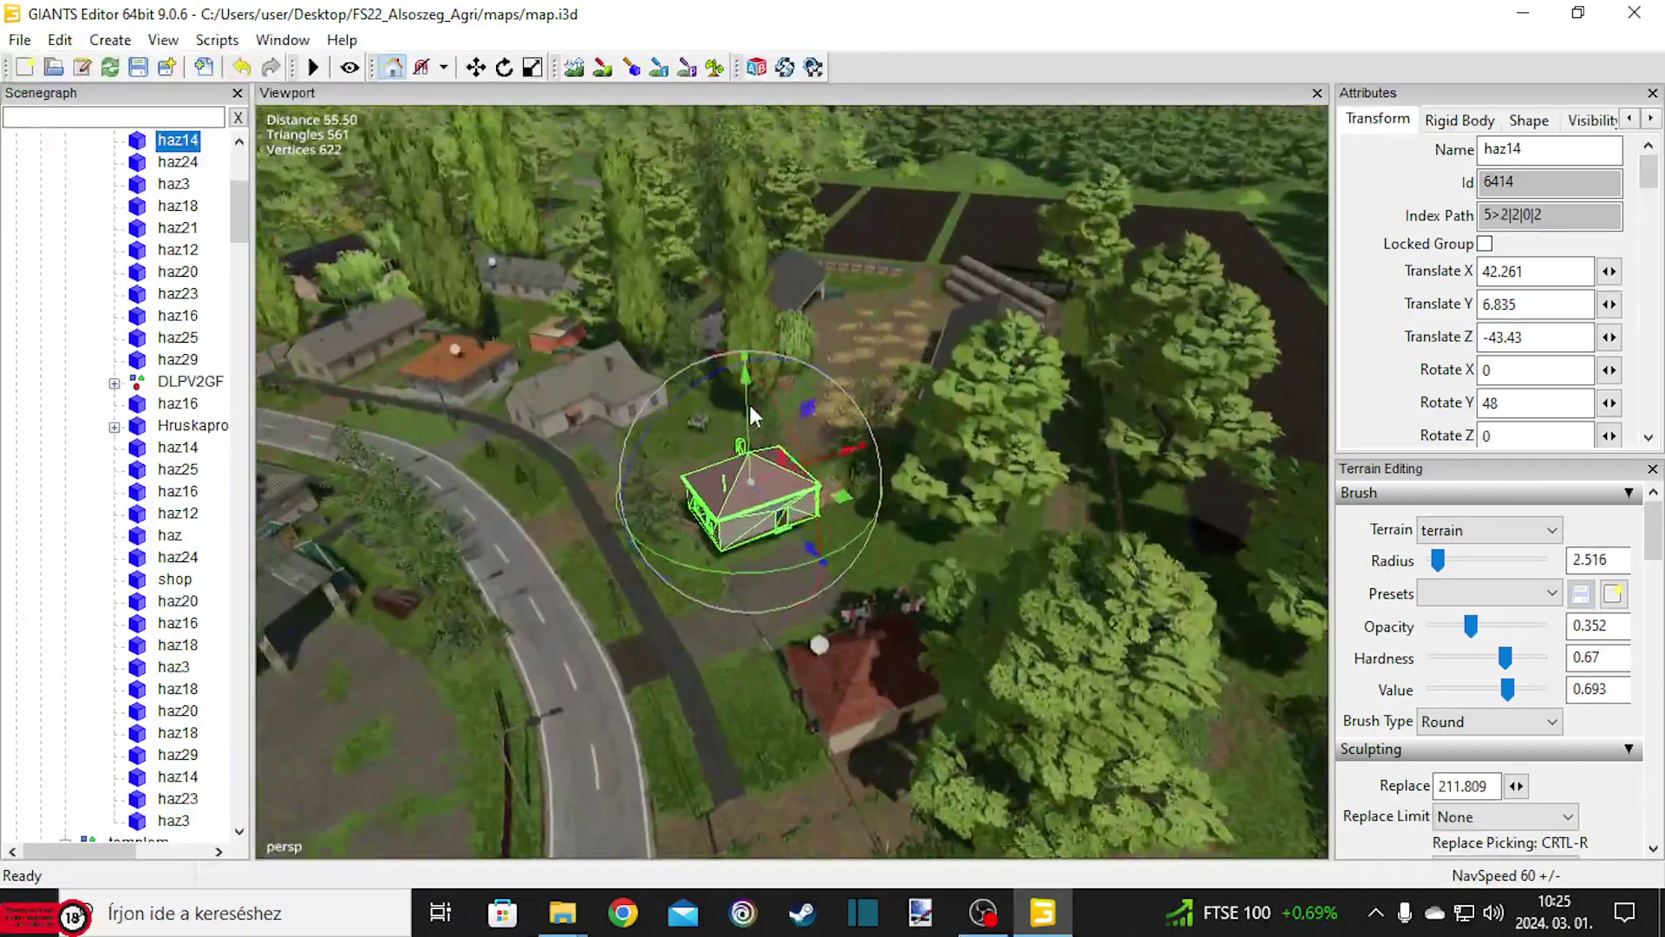
scroll(668, 383, "up", 8)
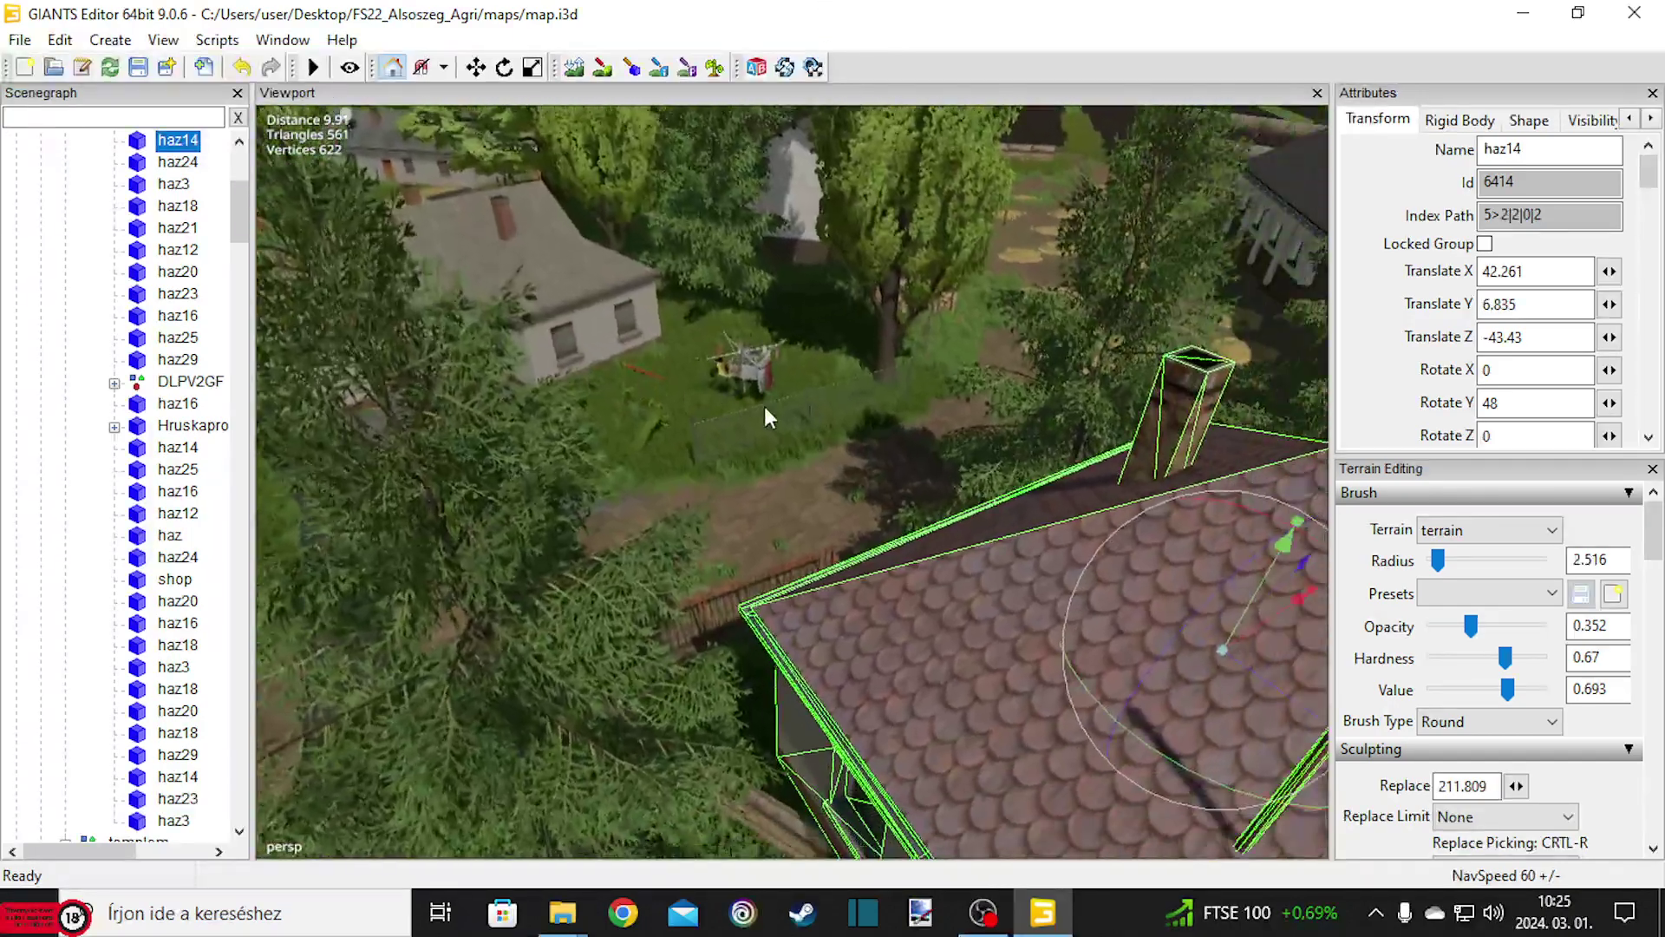
scroll(763, 406, "down", 5)
scroll(782, 408, "up", 3)
scroll(799, 441, "up", 2)
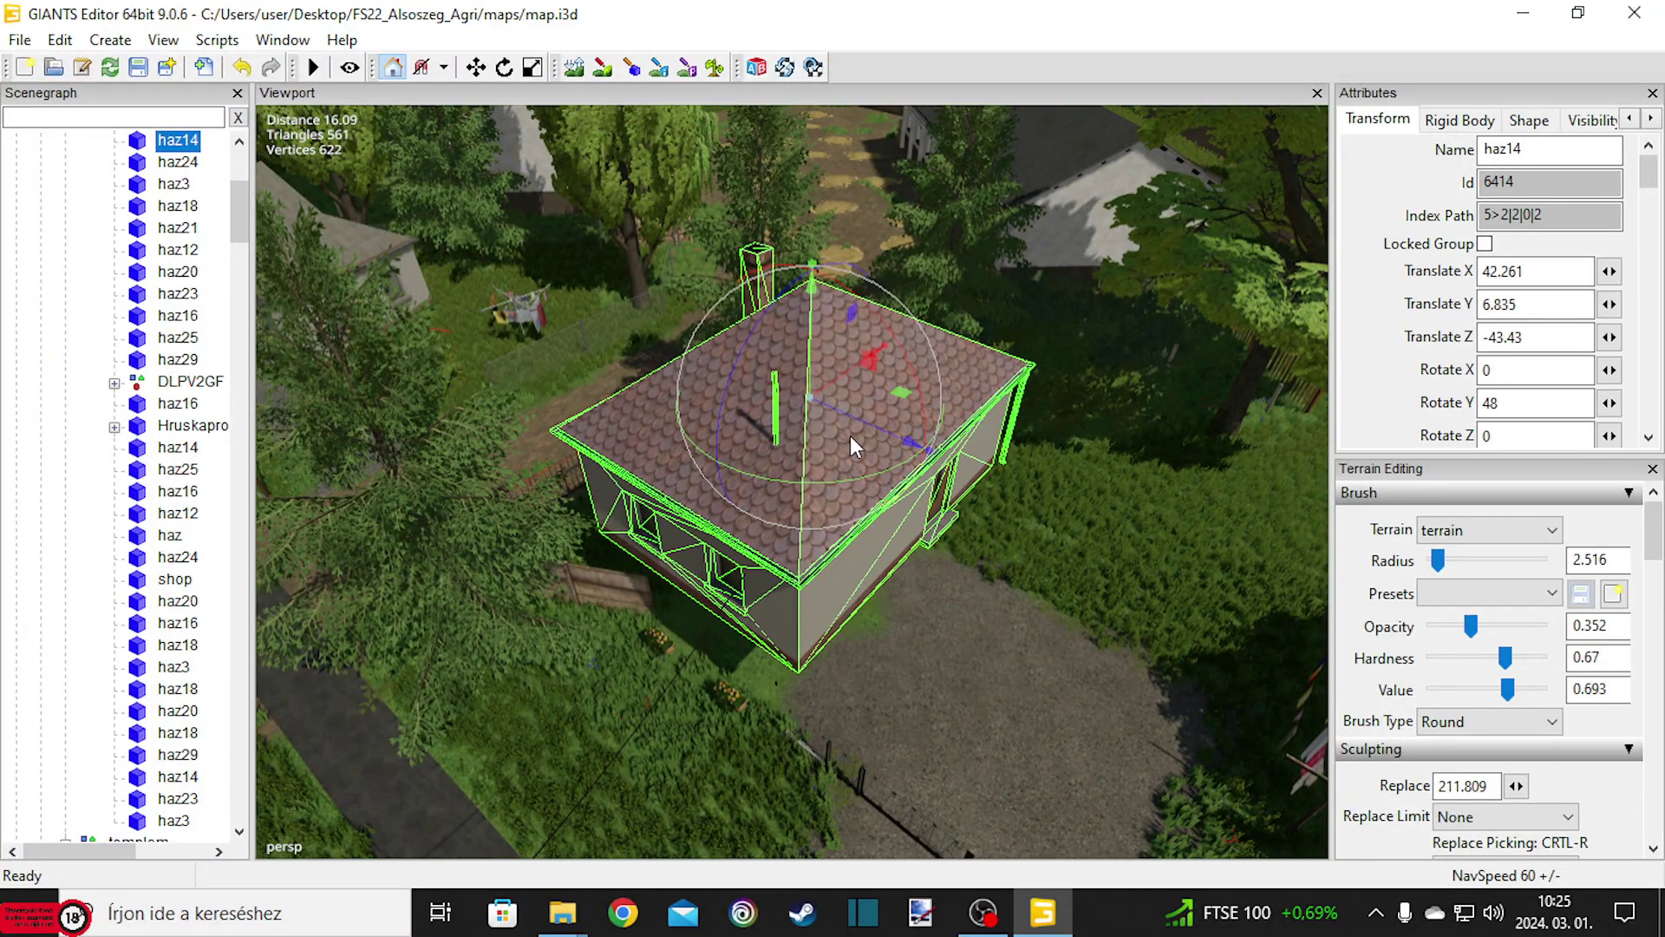
Cut haz14 from the scene and move it under the hazak group.
key("Delete")
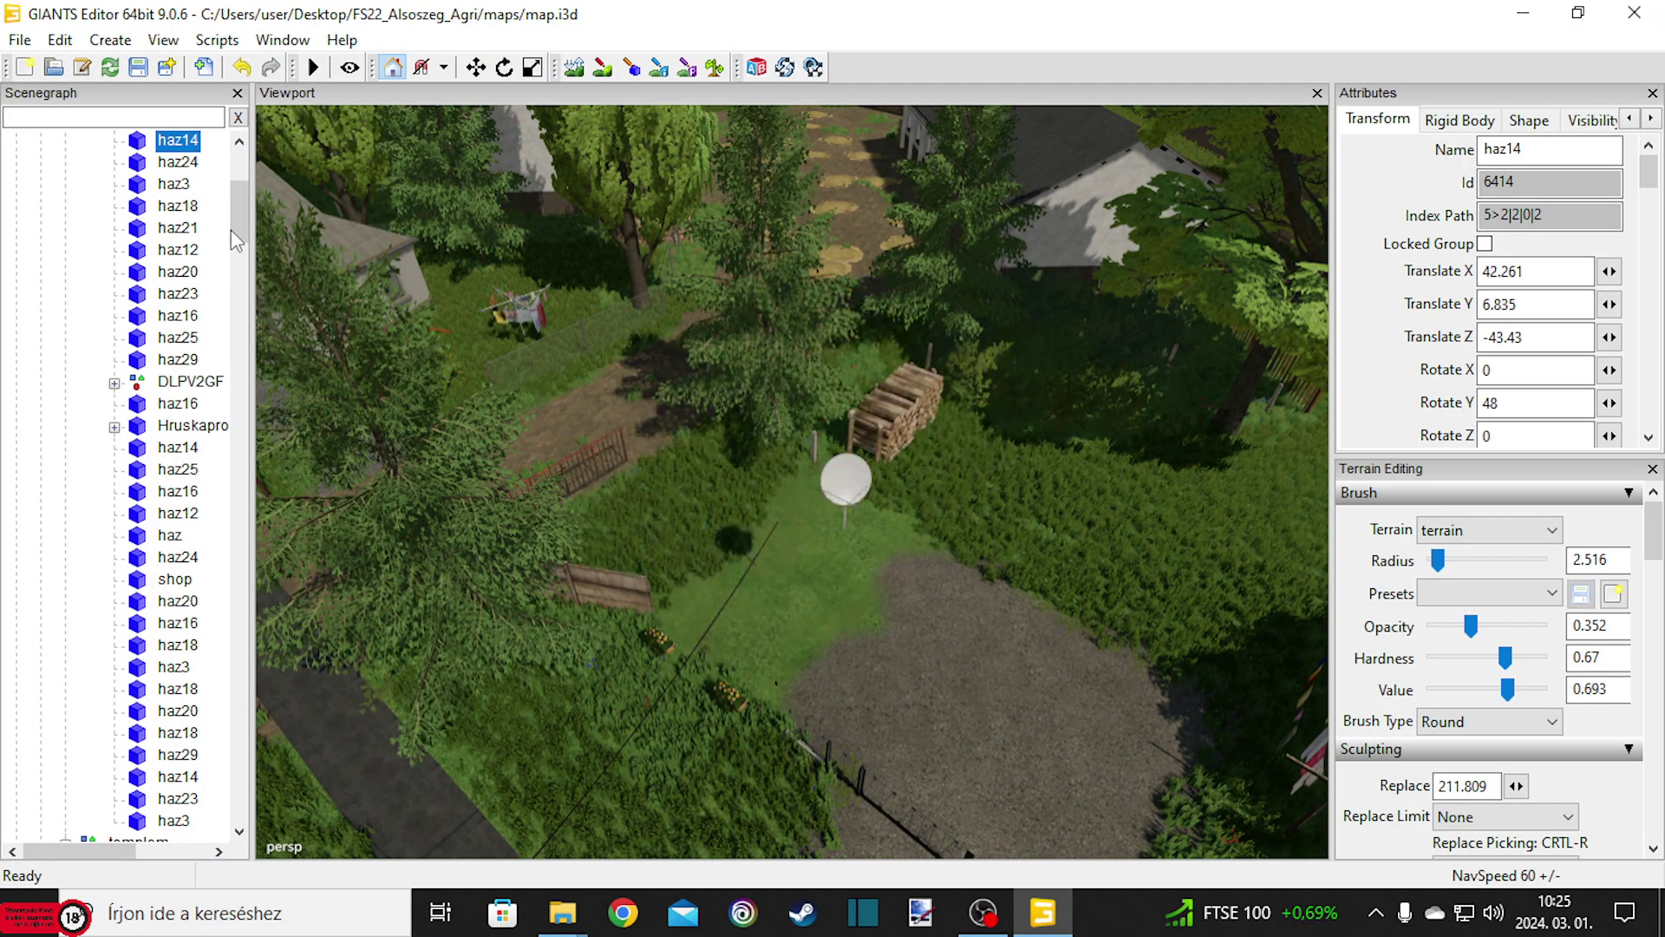
left_click_drag(243, 230, 240, 806)
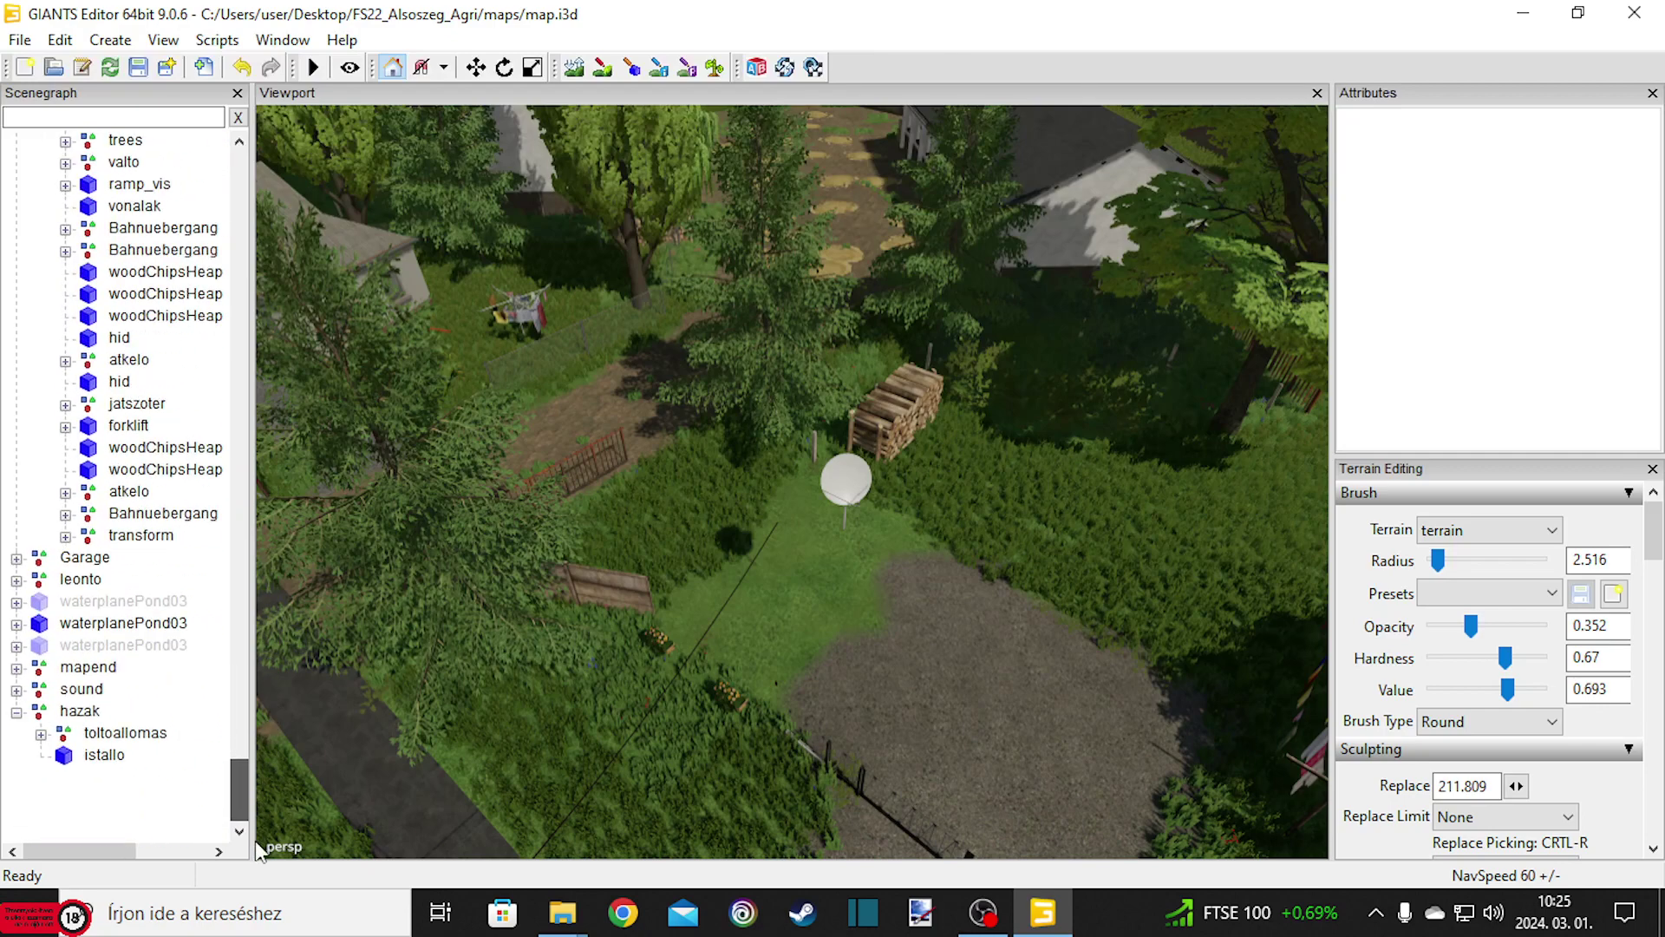
left_click(82, 713)
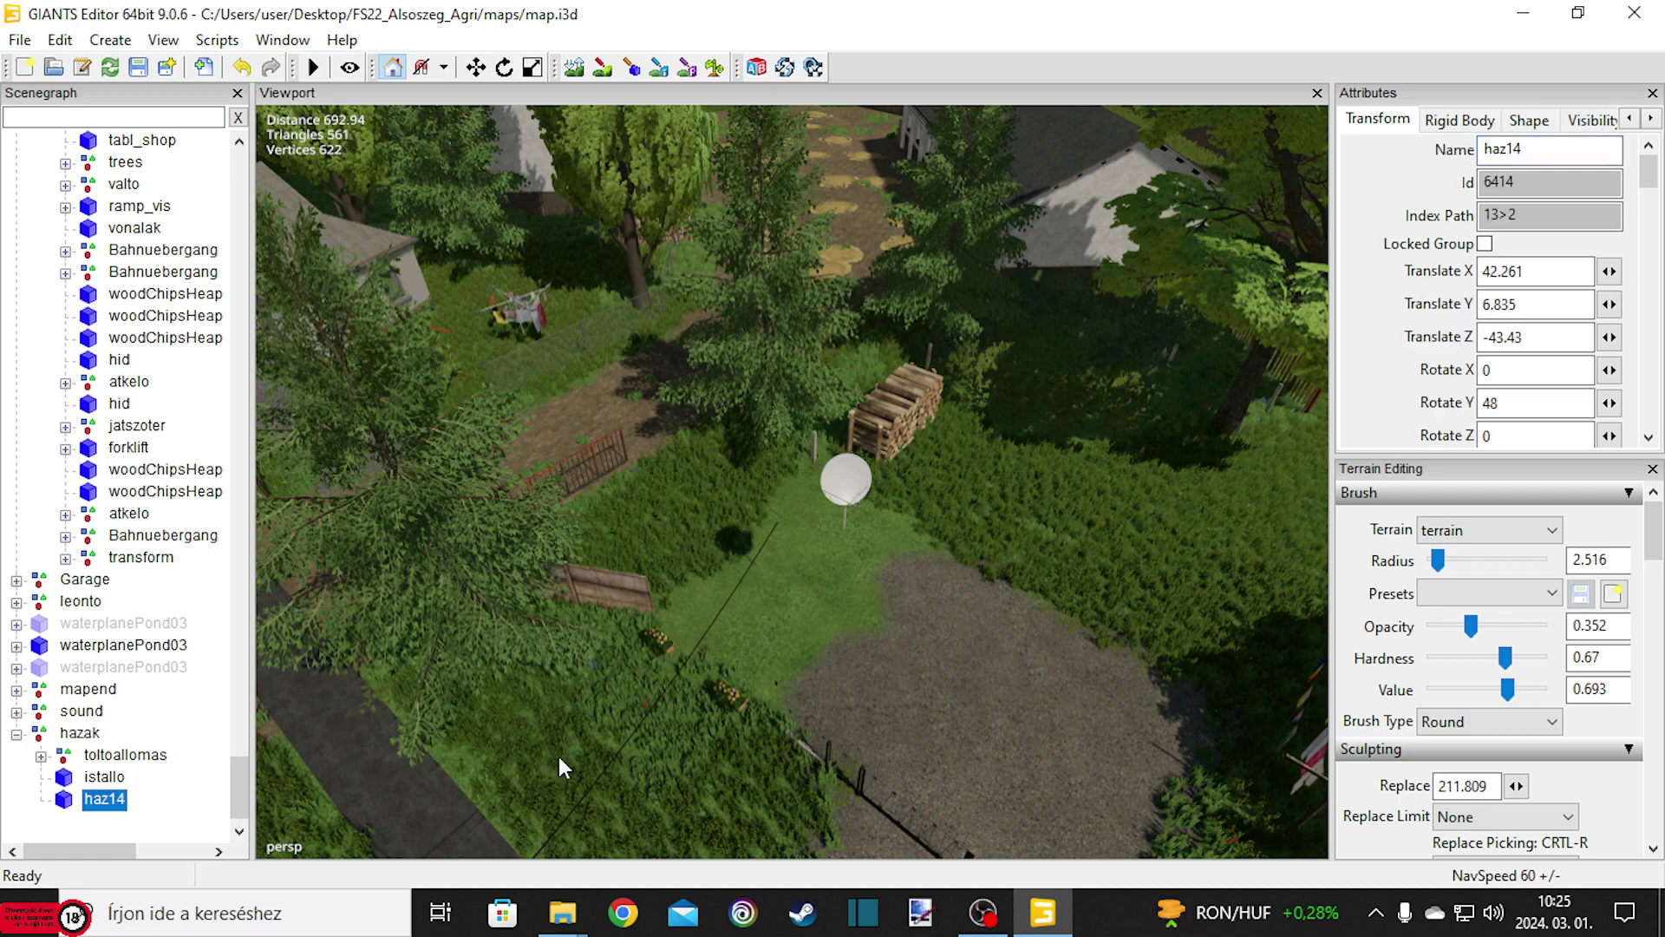
Select the ruha clothes dryer and raise it off the ground to Translate Y 1.713.
right_click_drag(758, 775, 832, 580)
left_click(838, 461)
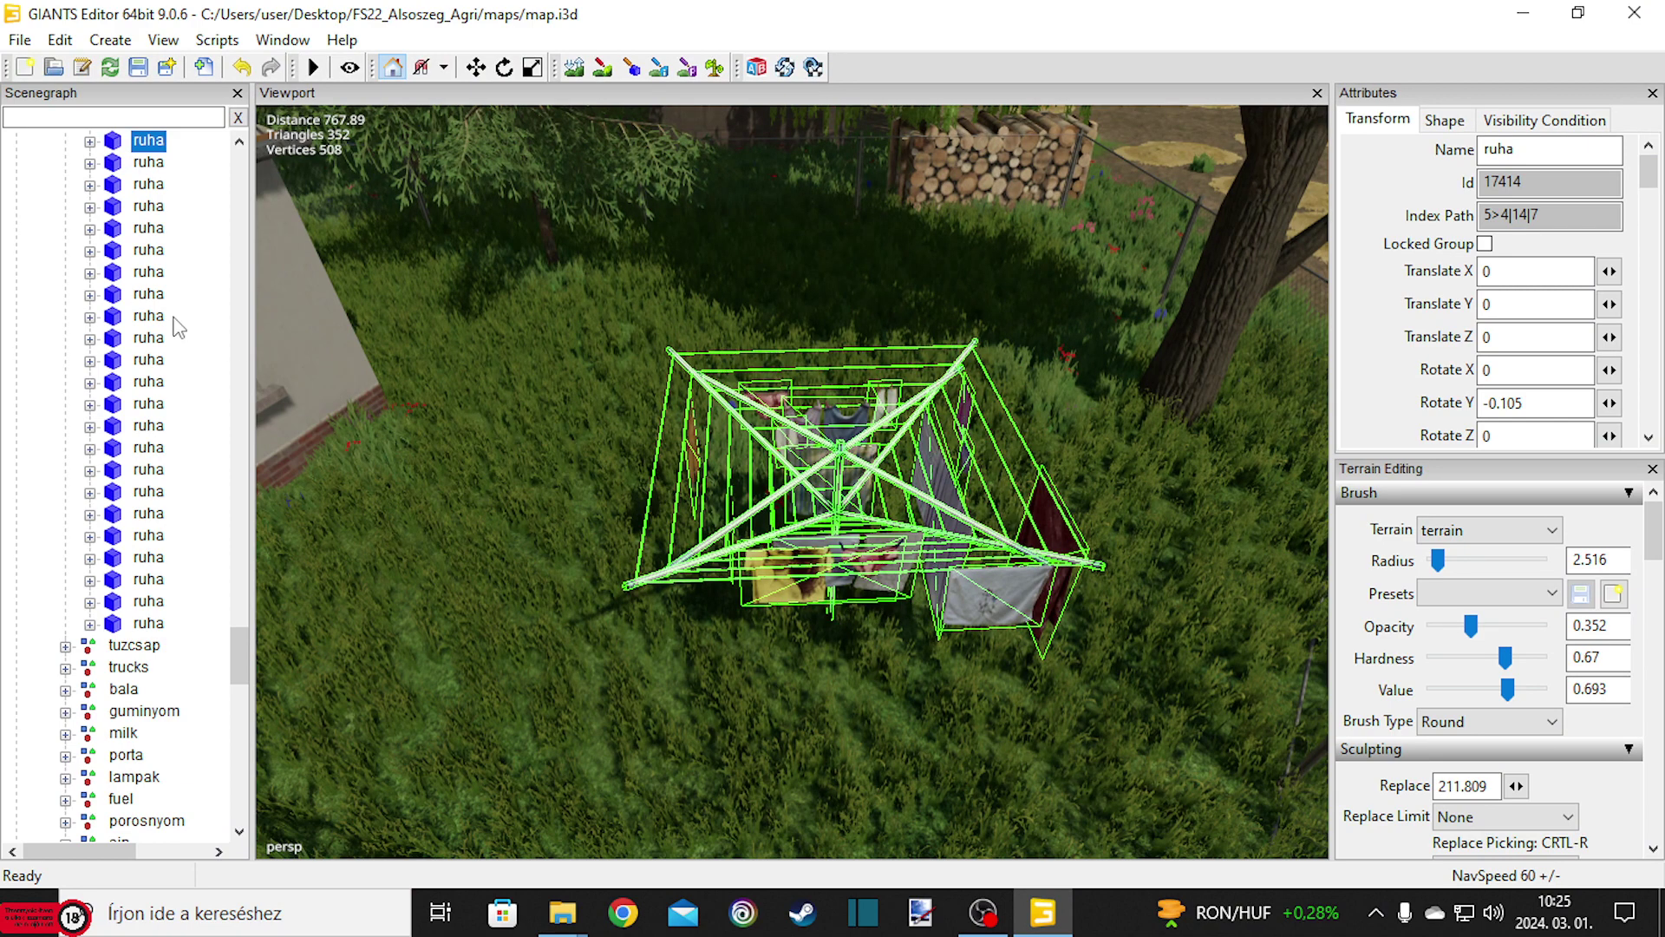
scroll(121, 232, "up", 1)
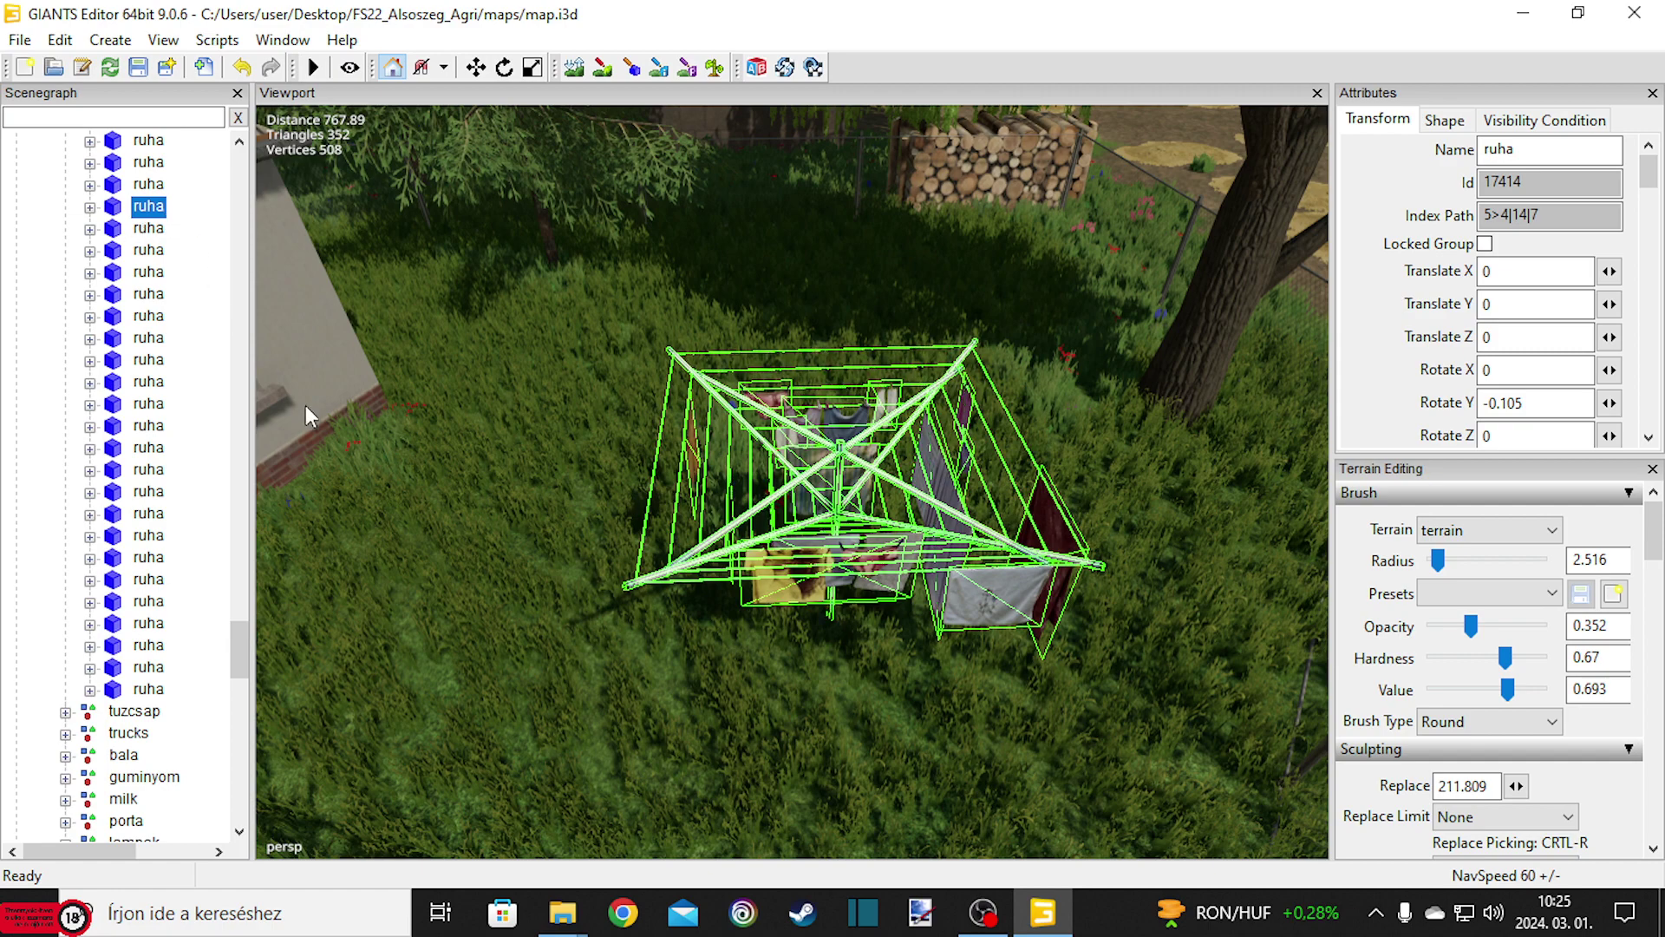
right_click_drag(829, 587, 912, 539)
mouse_move(476, 326)
left_mouse_down()
mouse_move(472, 267)
mouse_move(480, 325)
left_mouse_up()
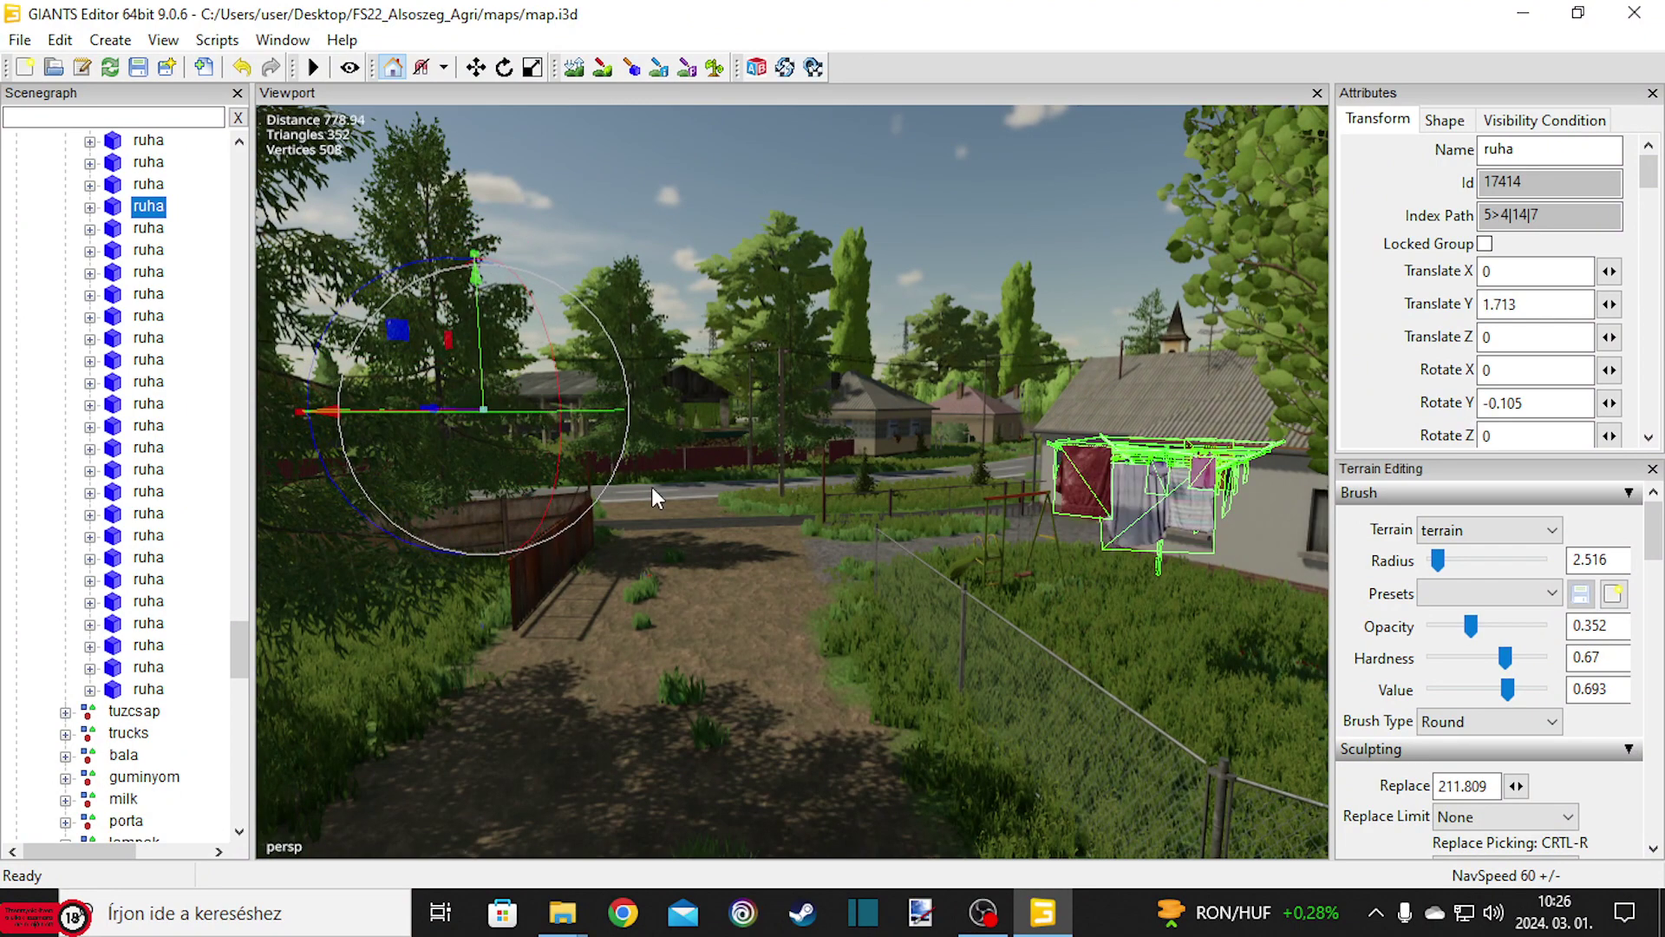
right_click_drag(761, 560, 825, 557)
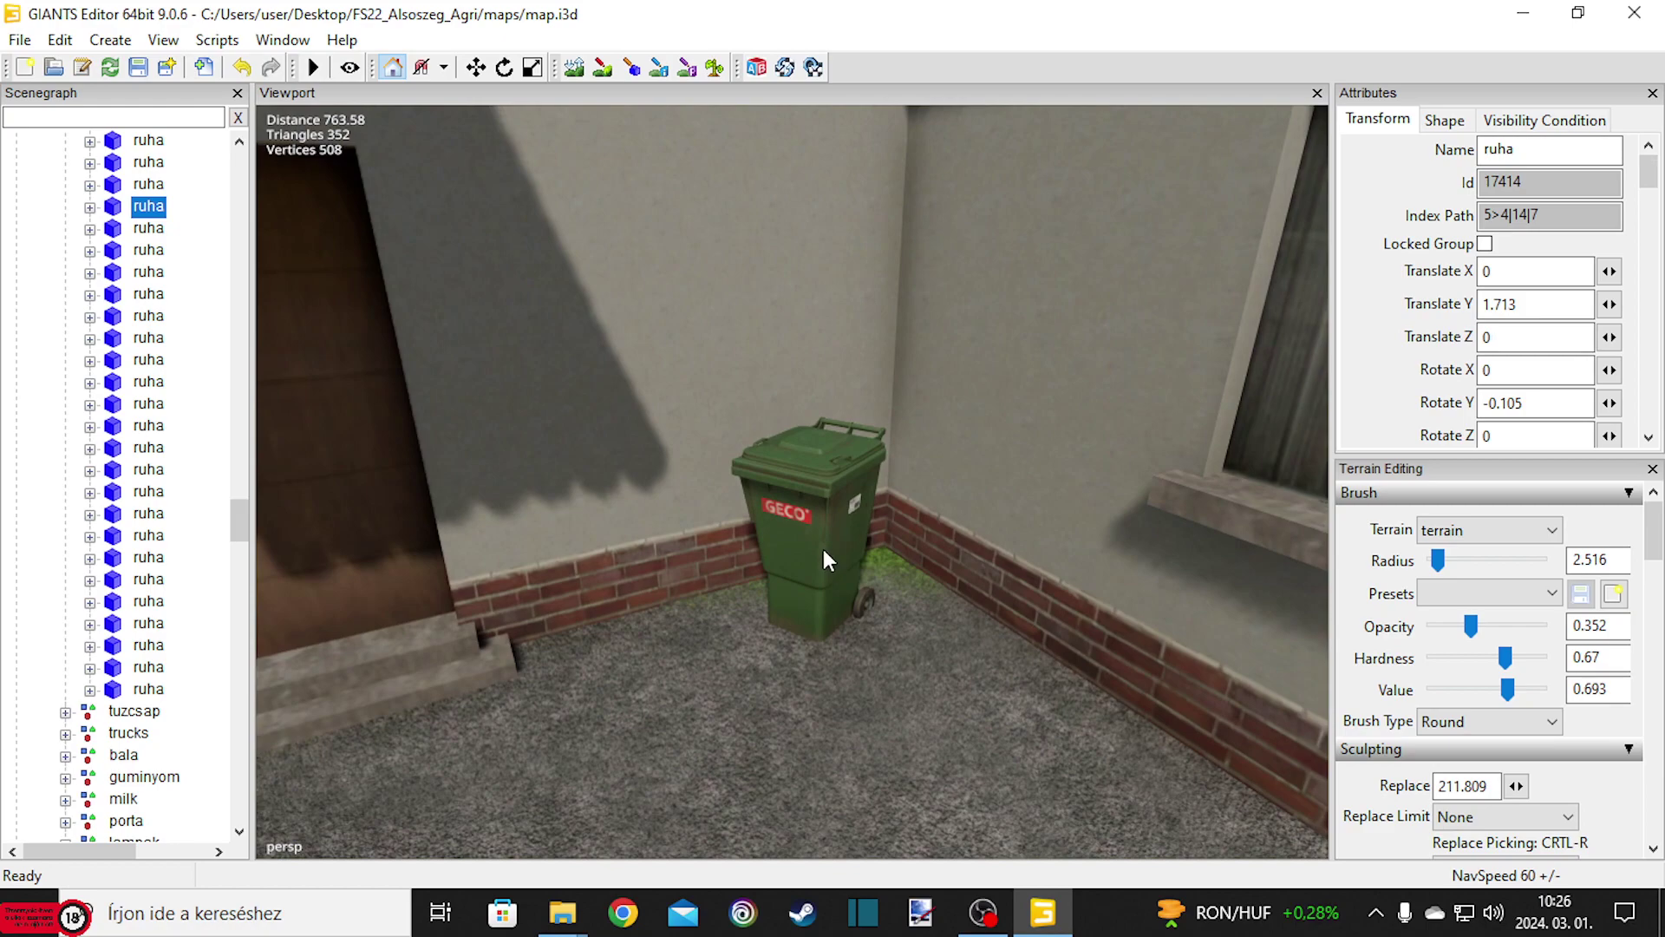
Drop the green garbageBinDE bin onto the ground beside the fuel station.
left_click(824, 549)
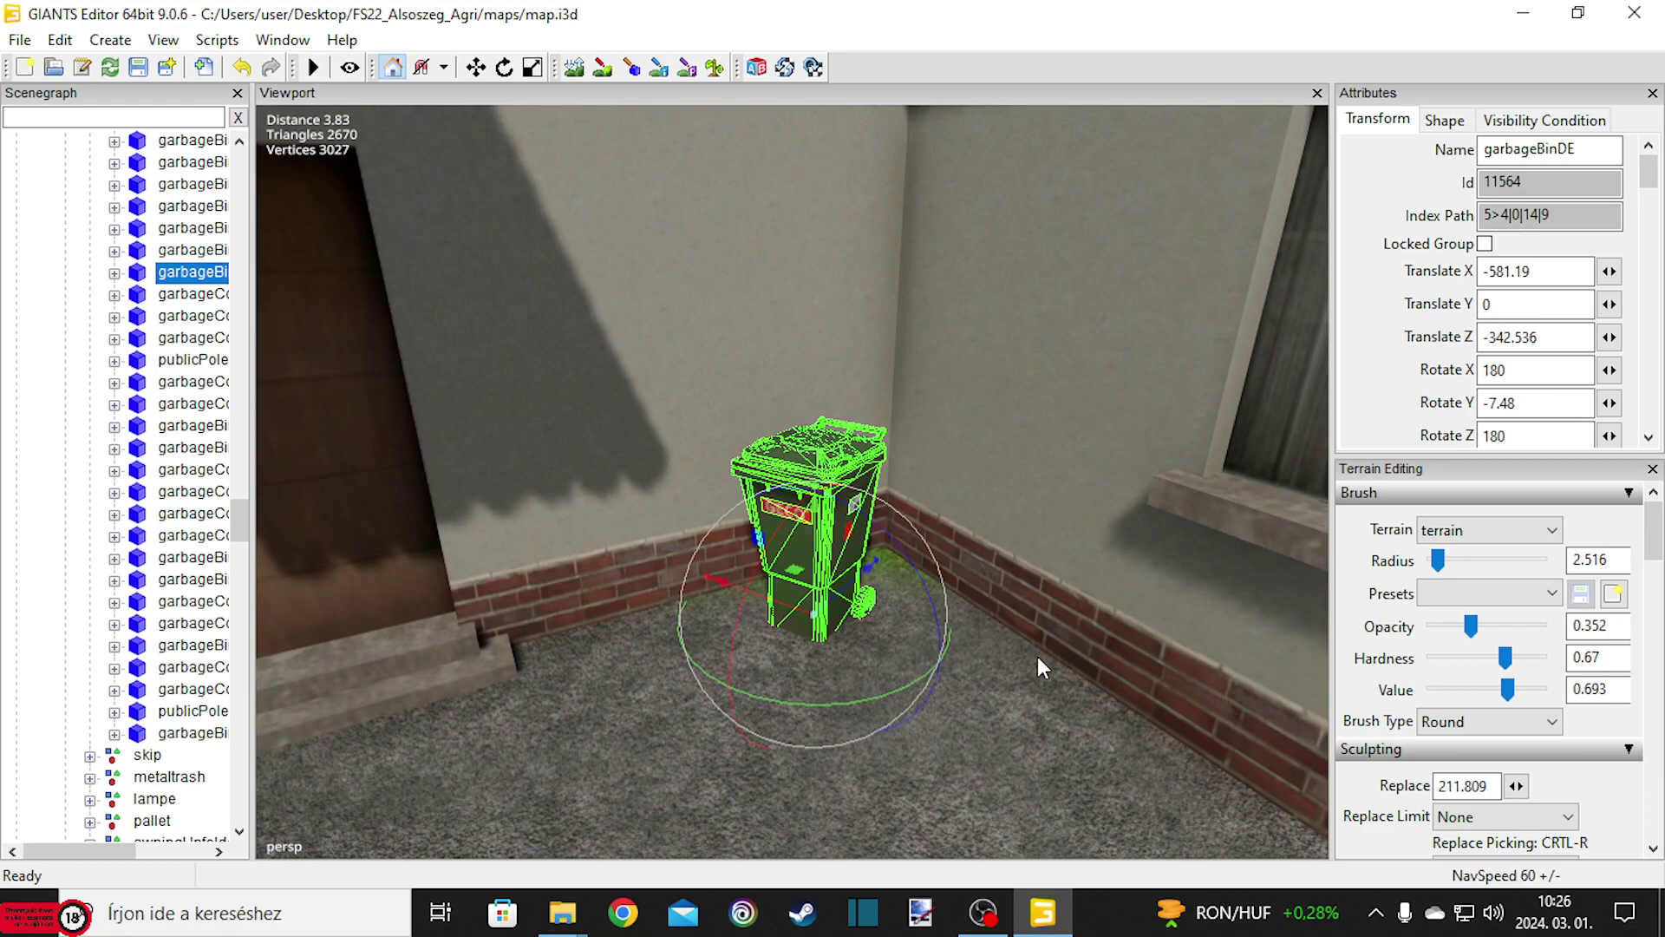
scroll(1037, 657, "down", 10)
right_click_drag(1005, 712, 836, 628)
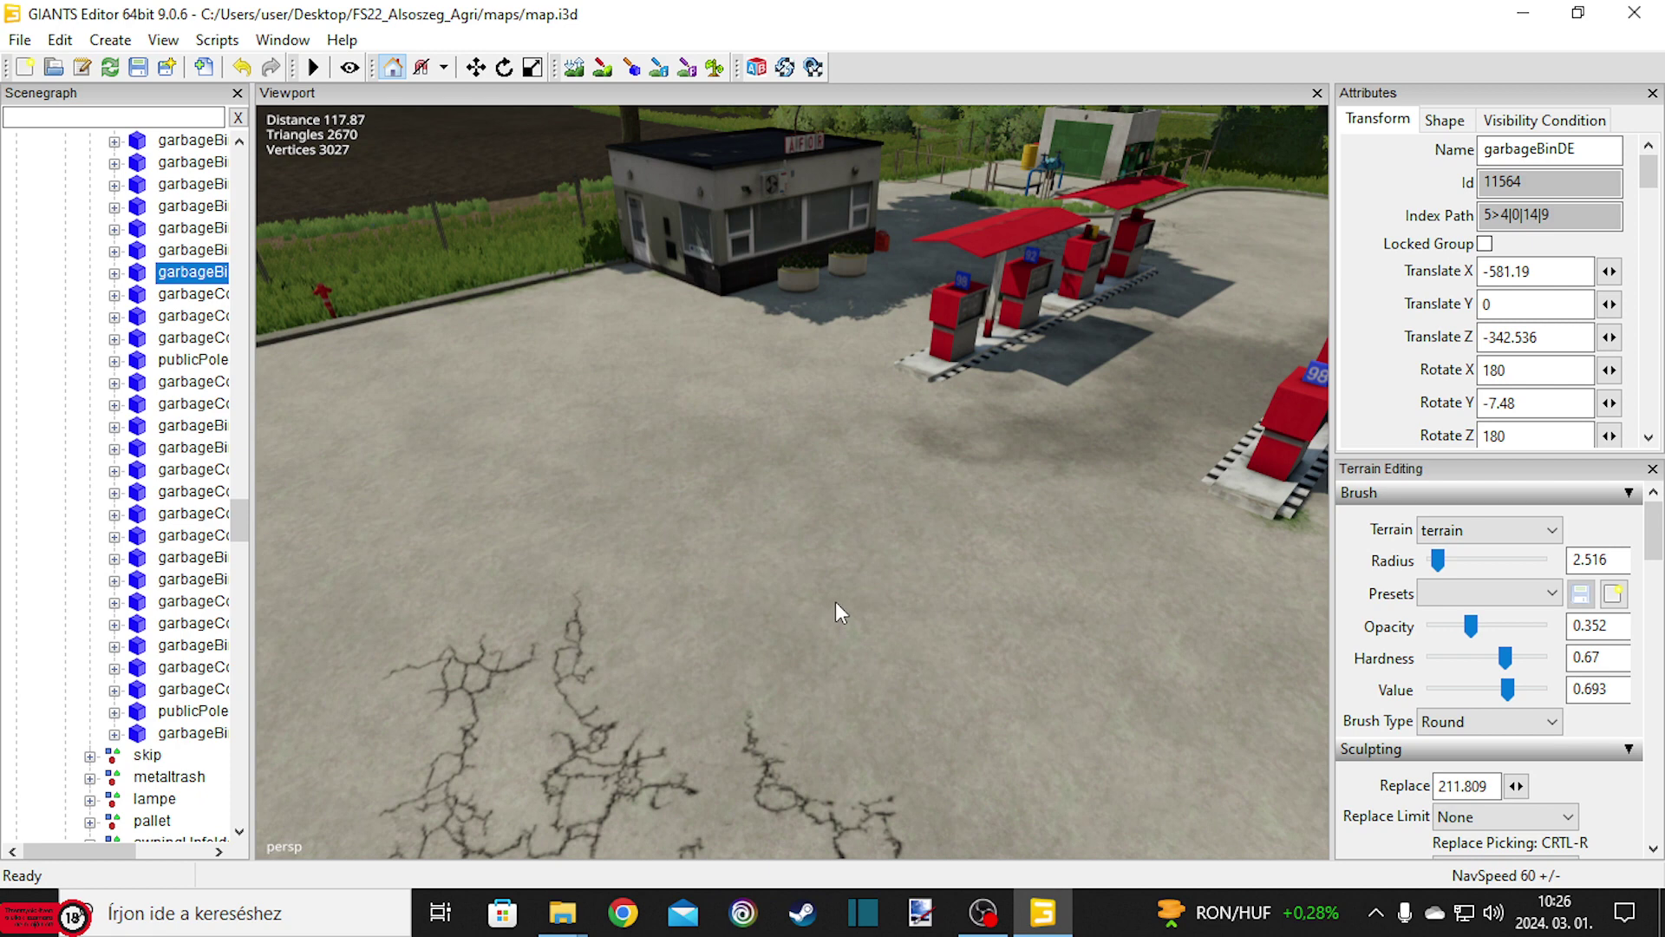
left_click(777, 397)
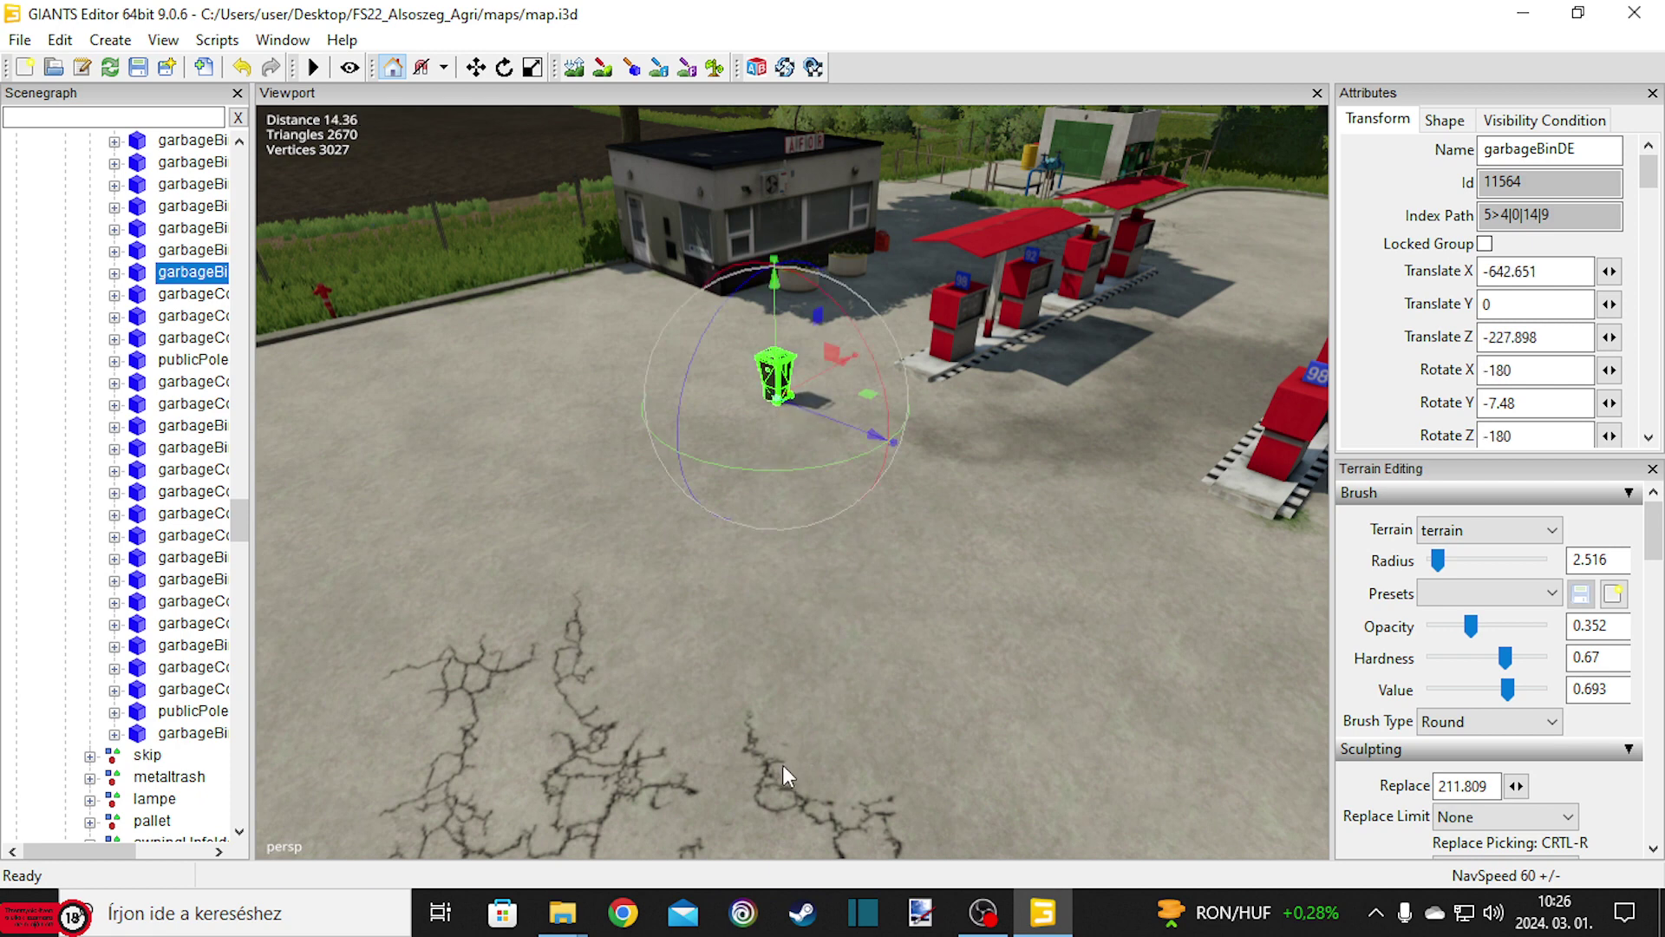
mouse_move(663, 622)
right_mouse_down()
mouse_move(851, 588)
mouse_move(387, 581)
mouse_move(856, 658)
mouse_move(582, 644)
mouse_move(592, 606)
mouse_move(940, 695)
mouse_move(675, 603)
right_mouse_up()
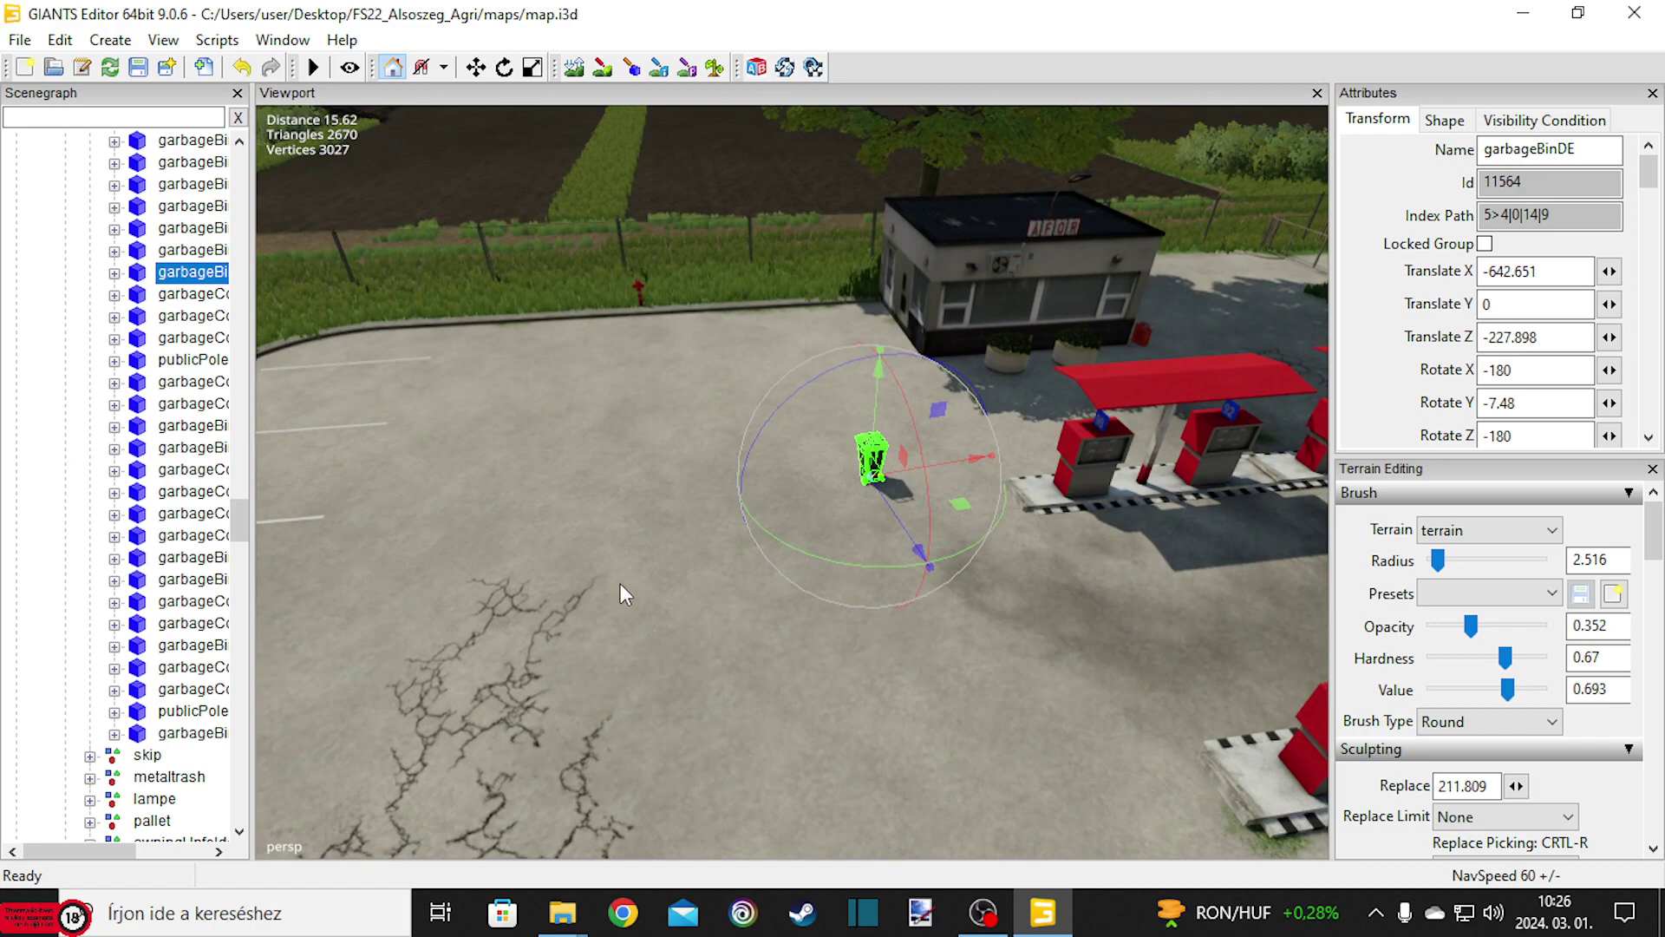
Cut the garbage bin and paste it into the hazak group.
key("Delete")
left_click_drag(237, 507, 236, 792)
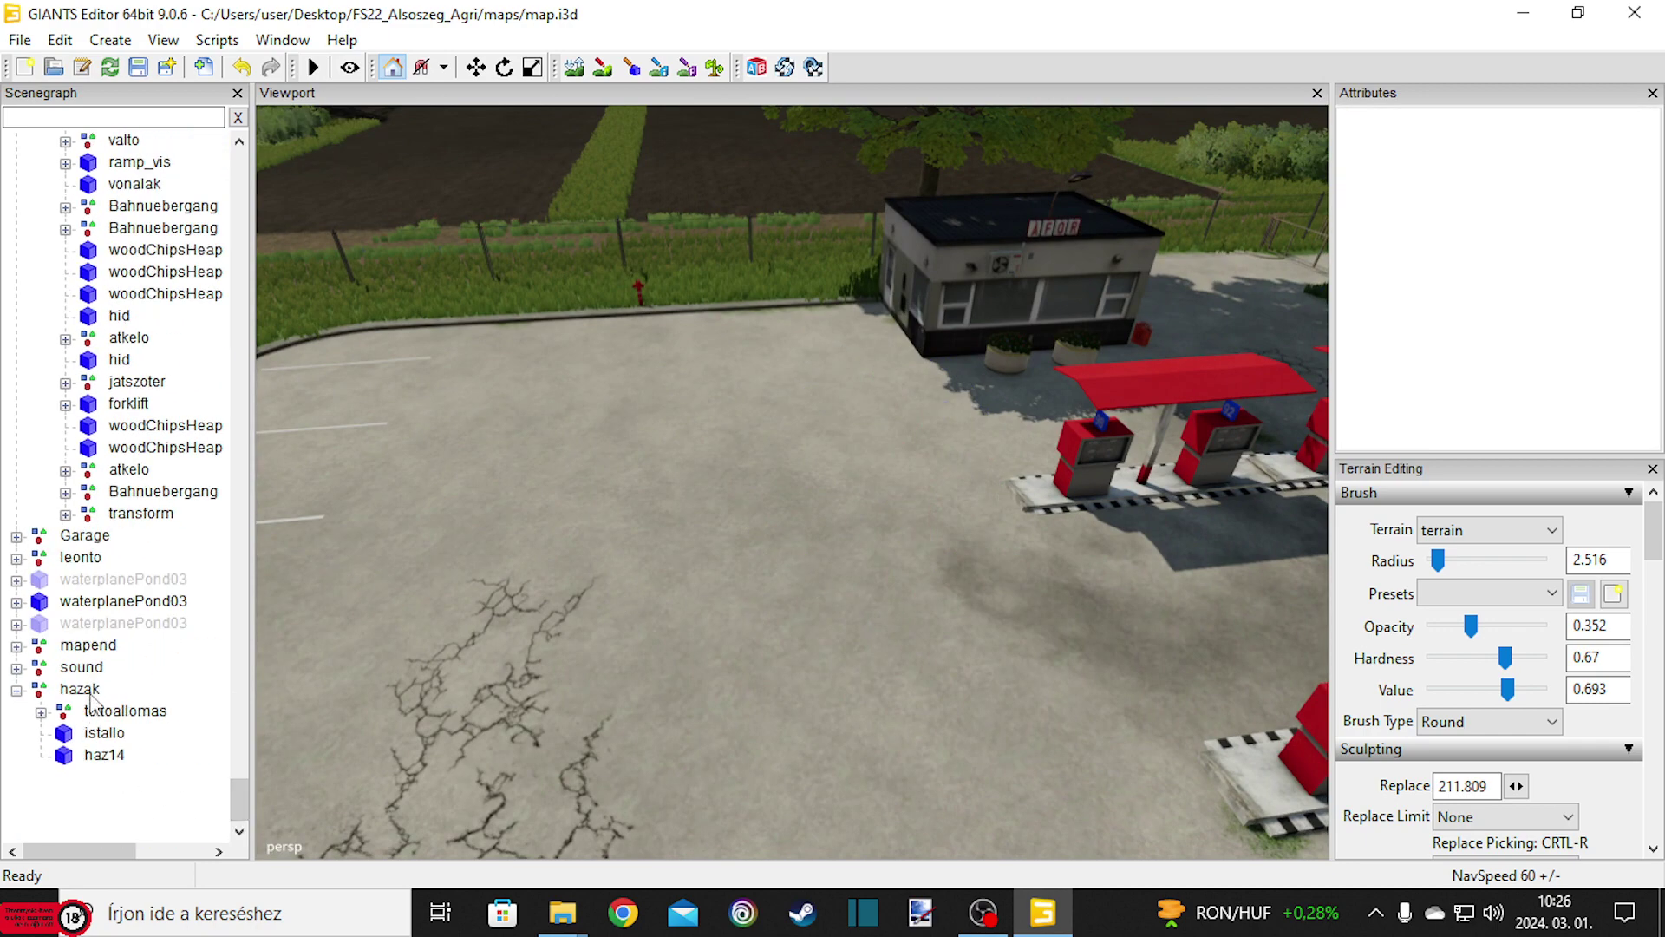
left_click(129, 713)
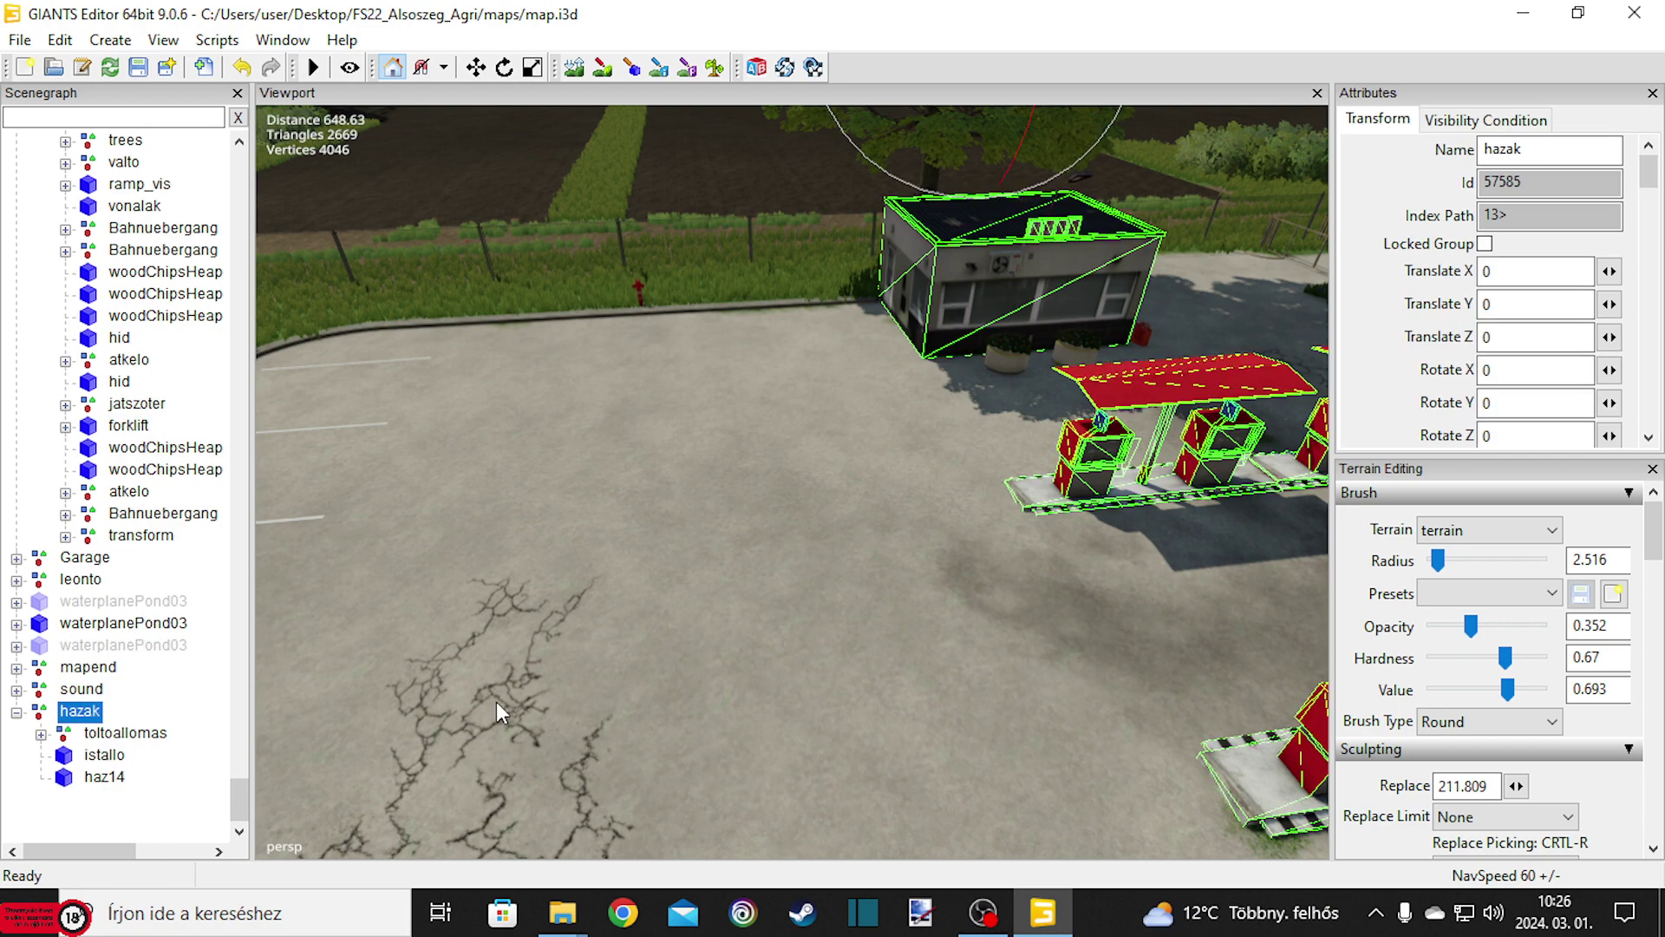
key("ctrl+z")
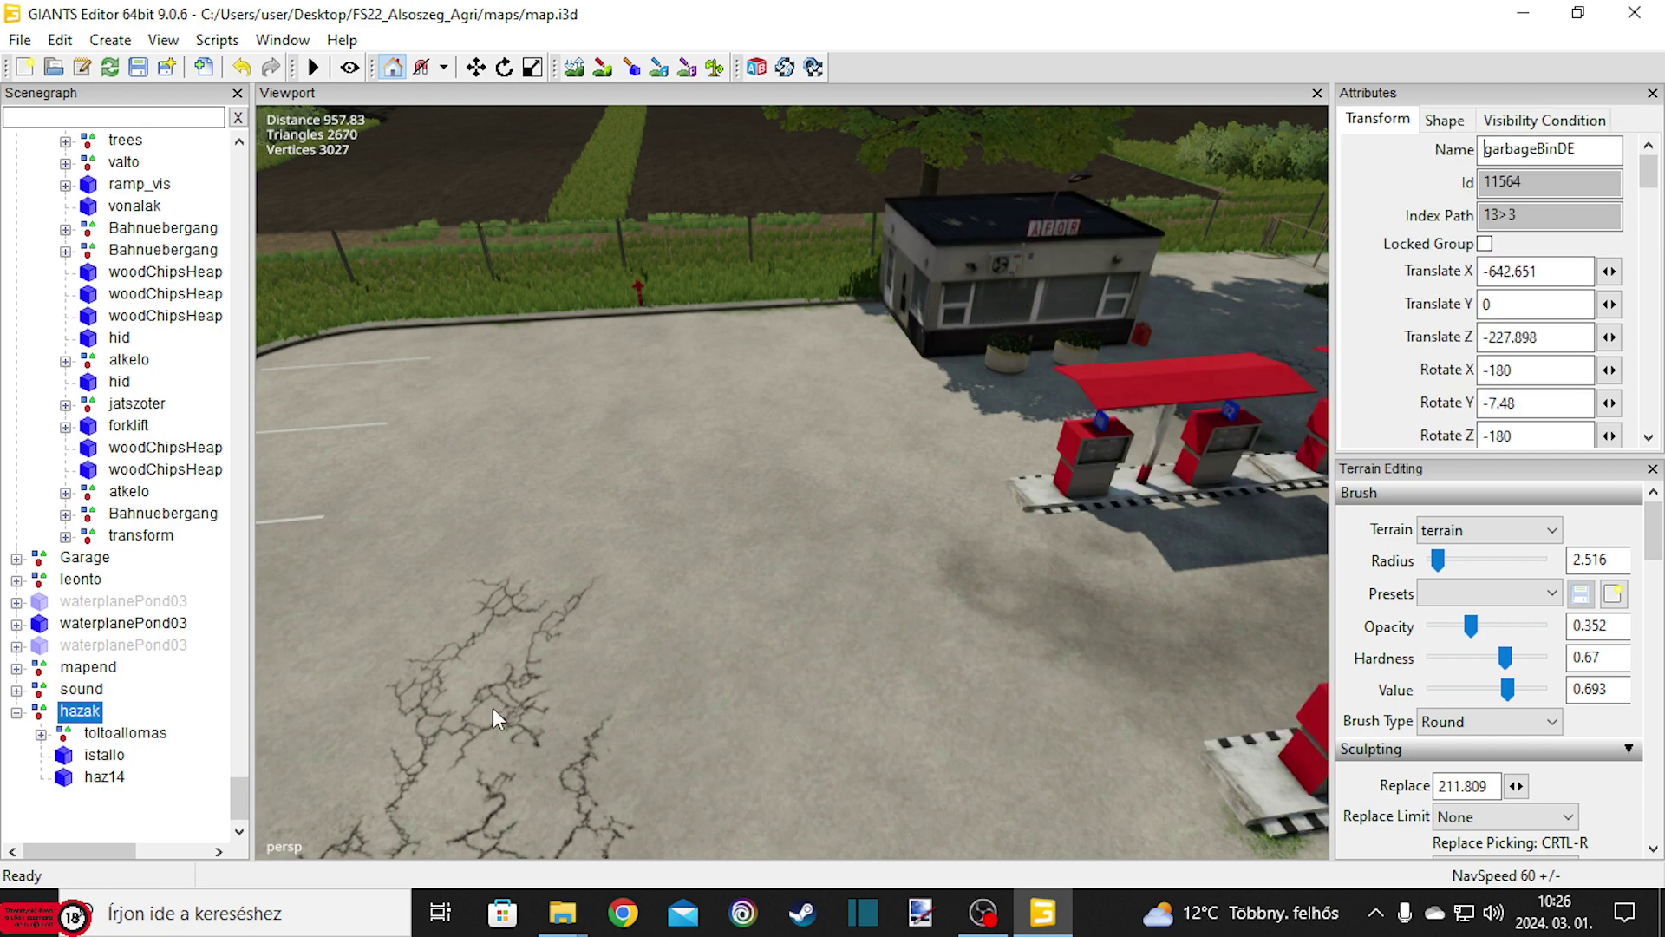
right_click_drag(647, 760, 555, 664)
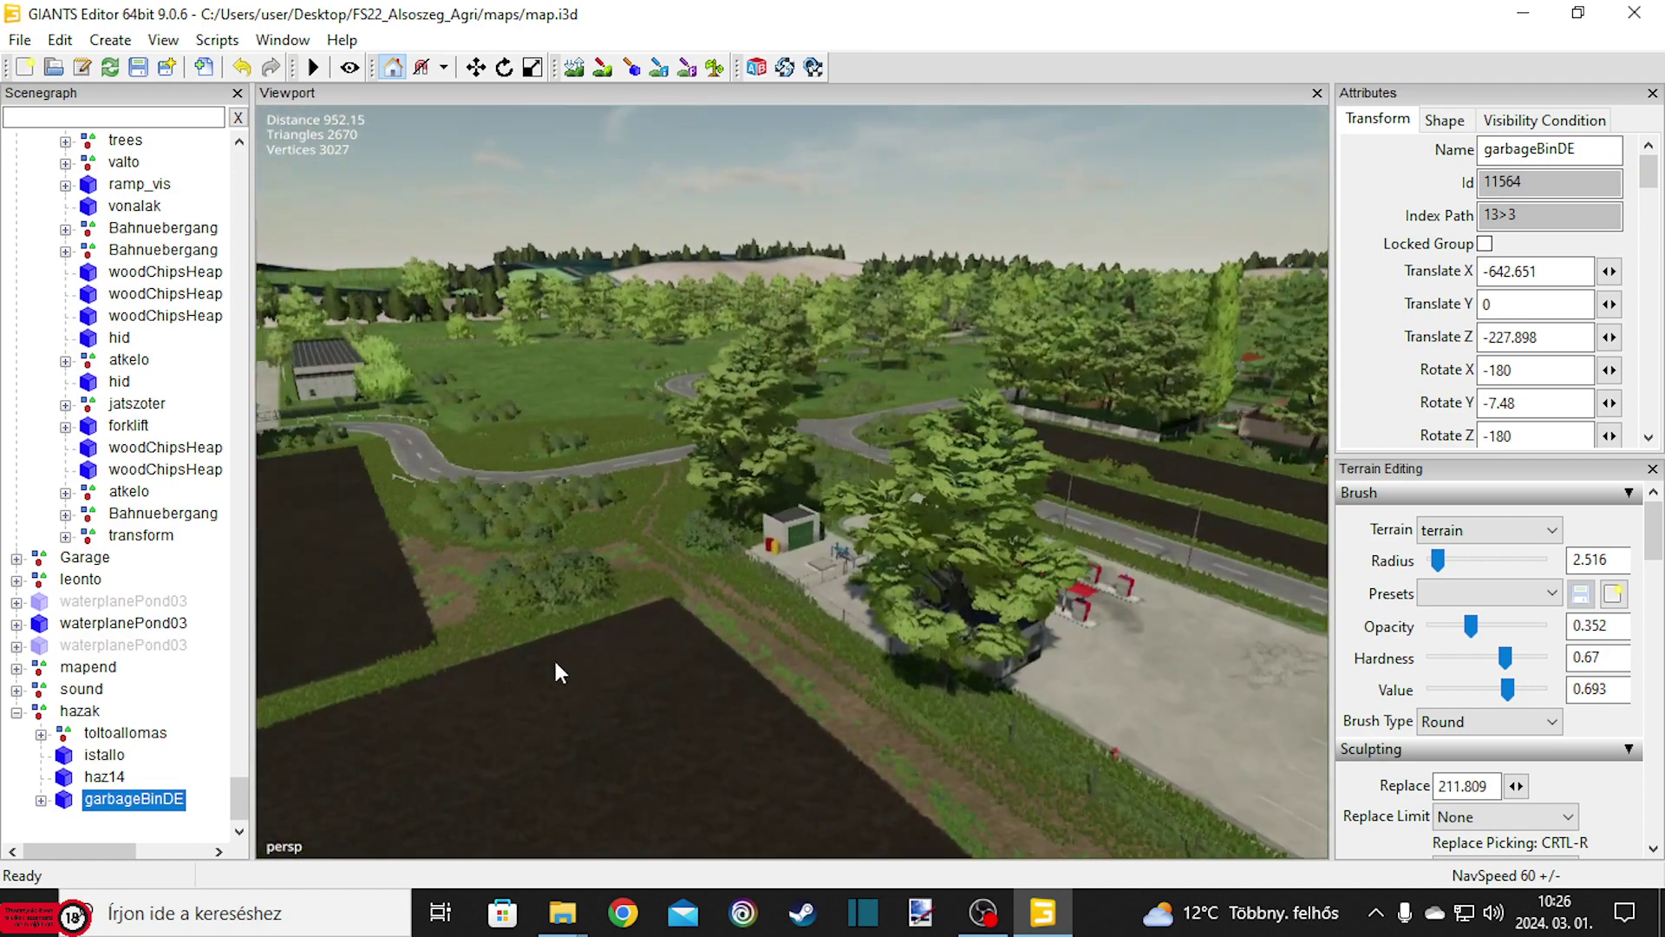
Collapse and select the whole hazak group, then bring up the File menu's export options.
left_click(16, 712)
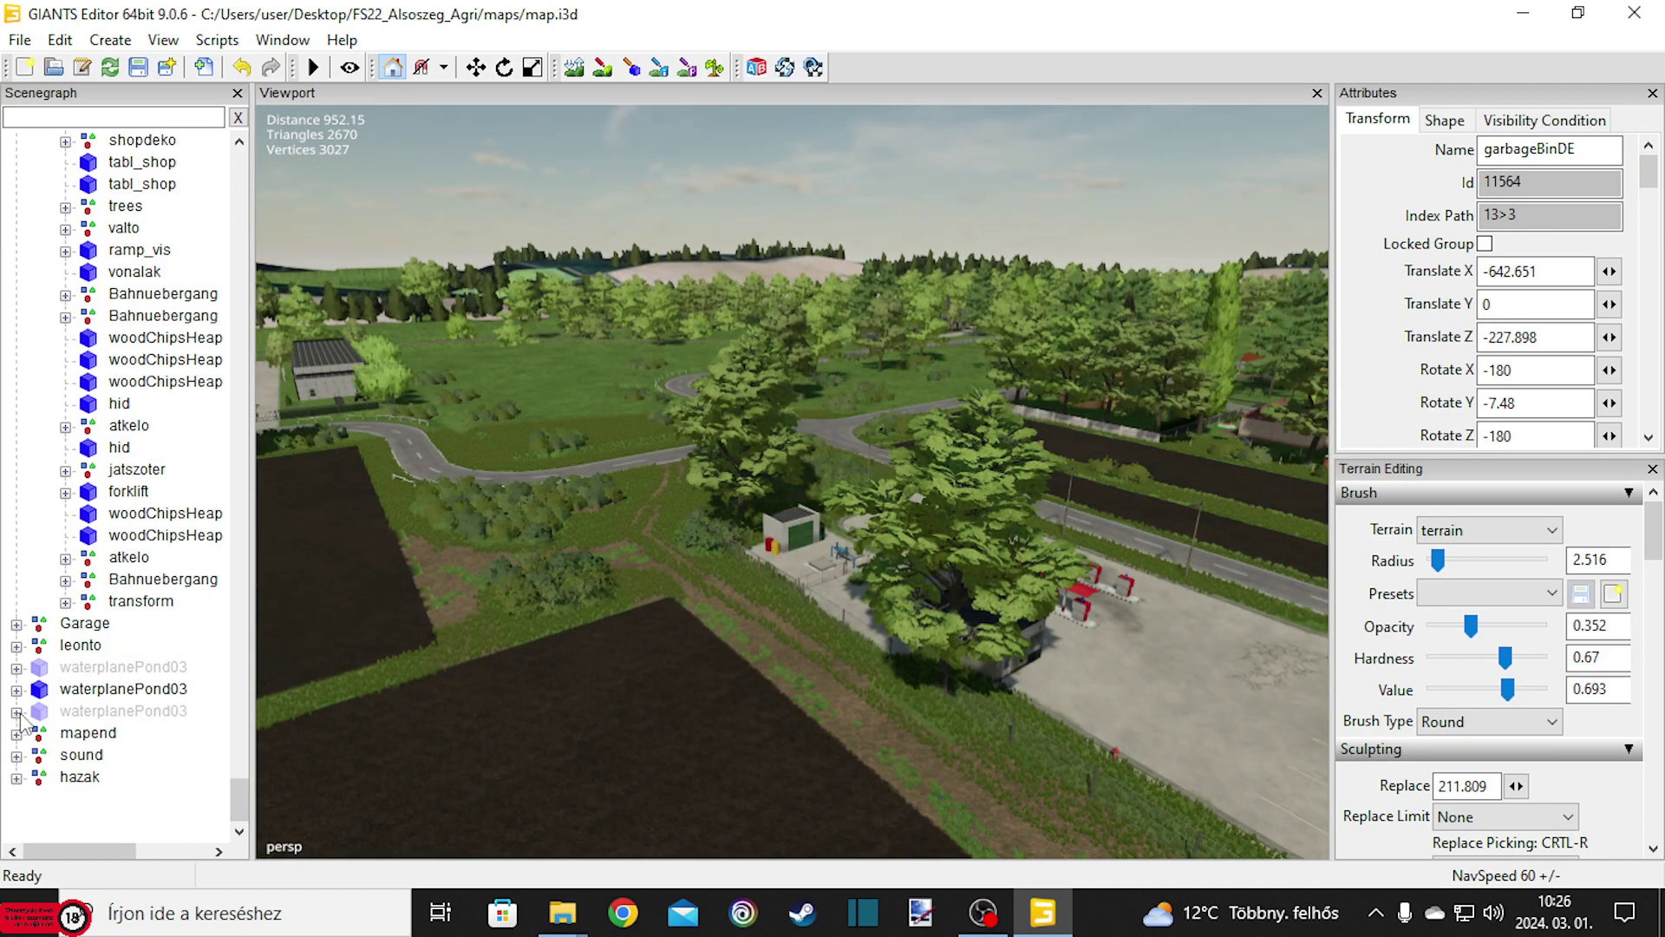
left_click(80, 777)
right_click_drag(520, 776, 762, 700)
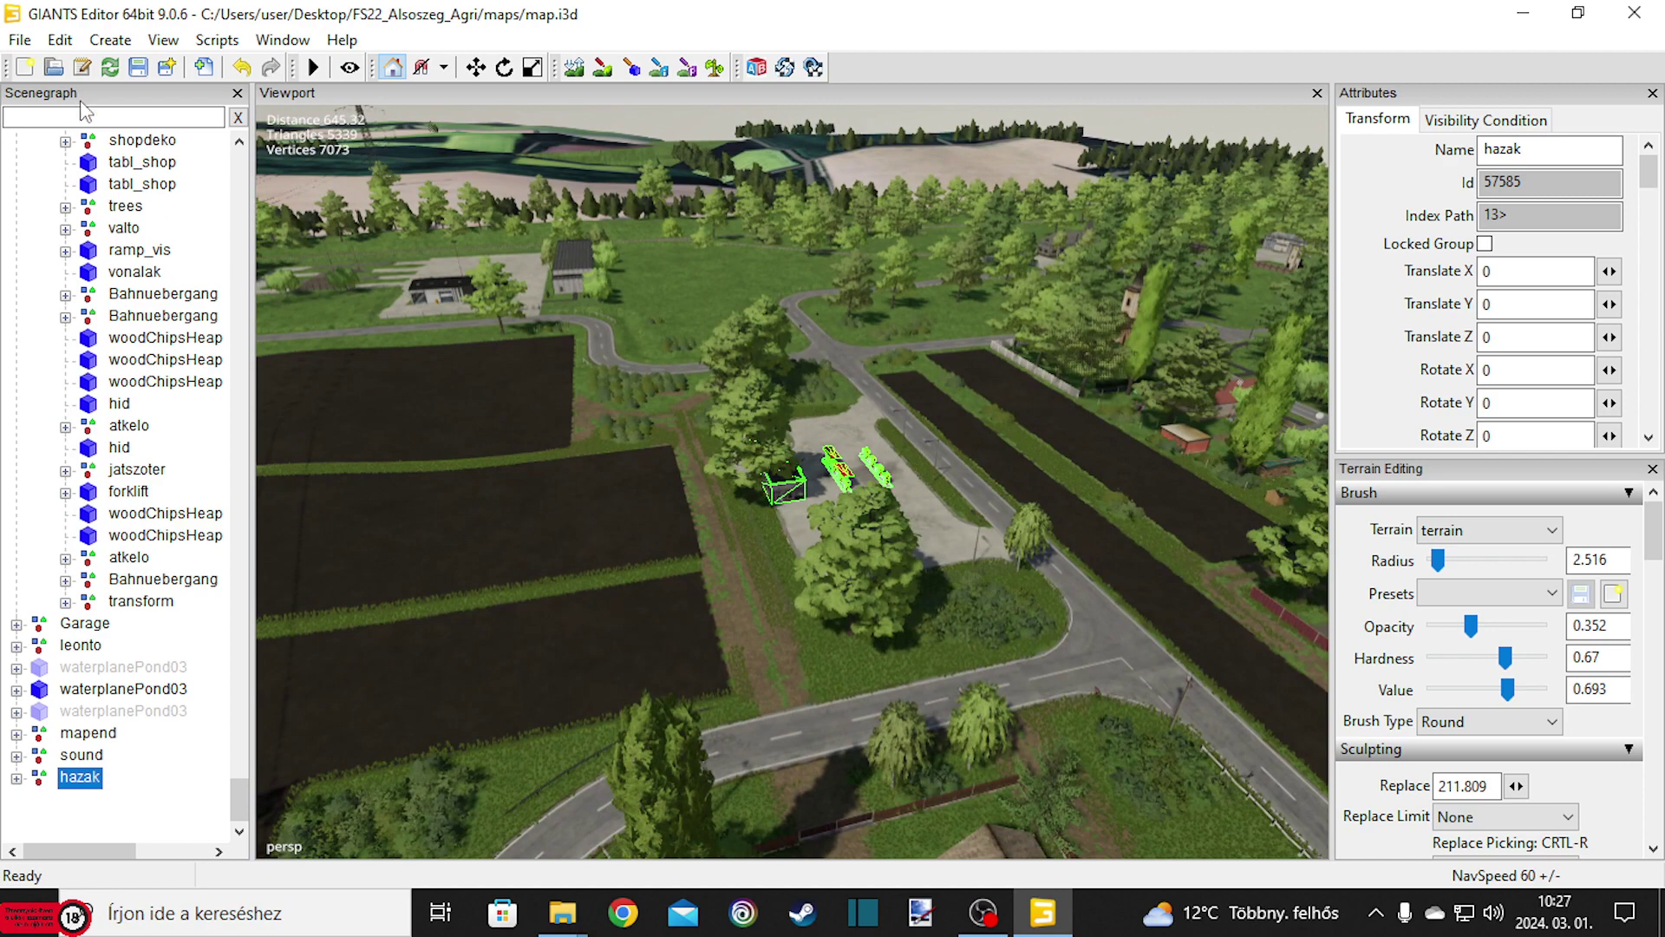
left_click(20, 41)
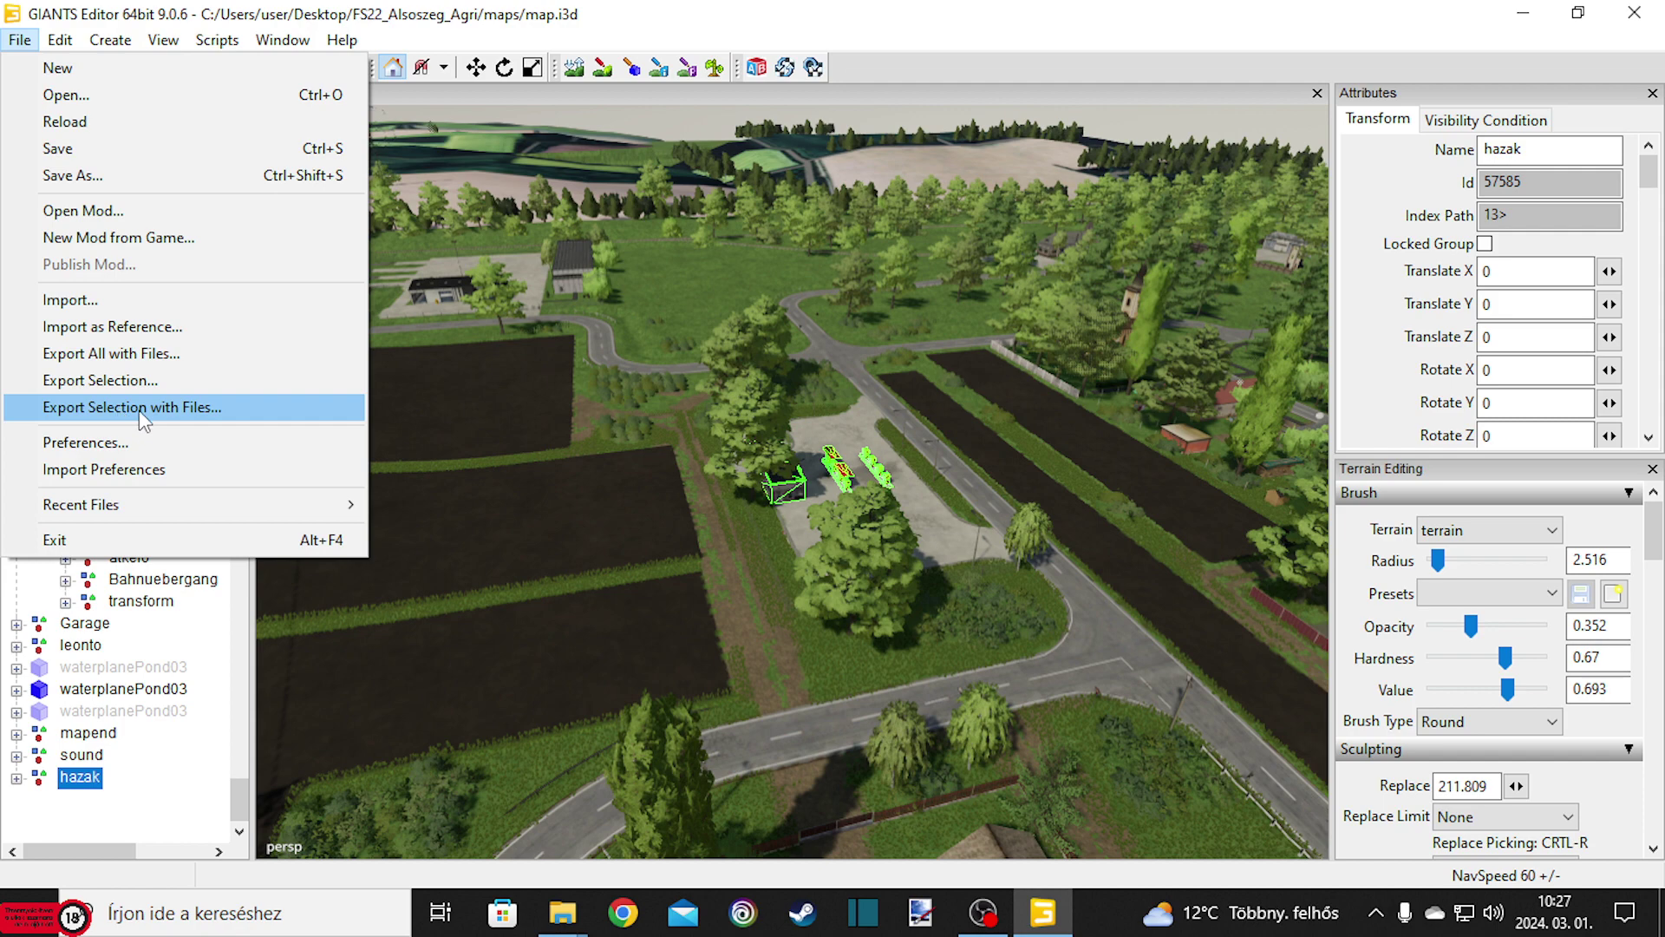
Start Export Selection with Files and browse to Desktop > FS22_ModMapUS > maps > placeables.
left_click(196, 415)
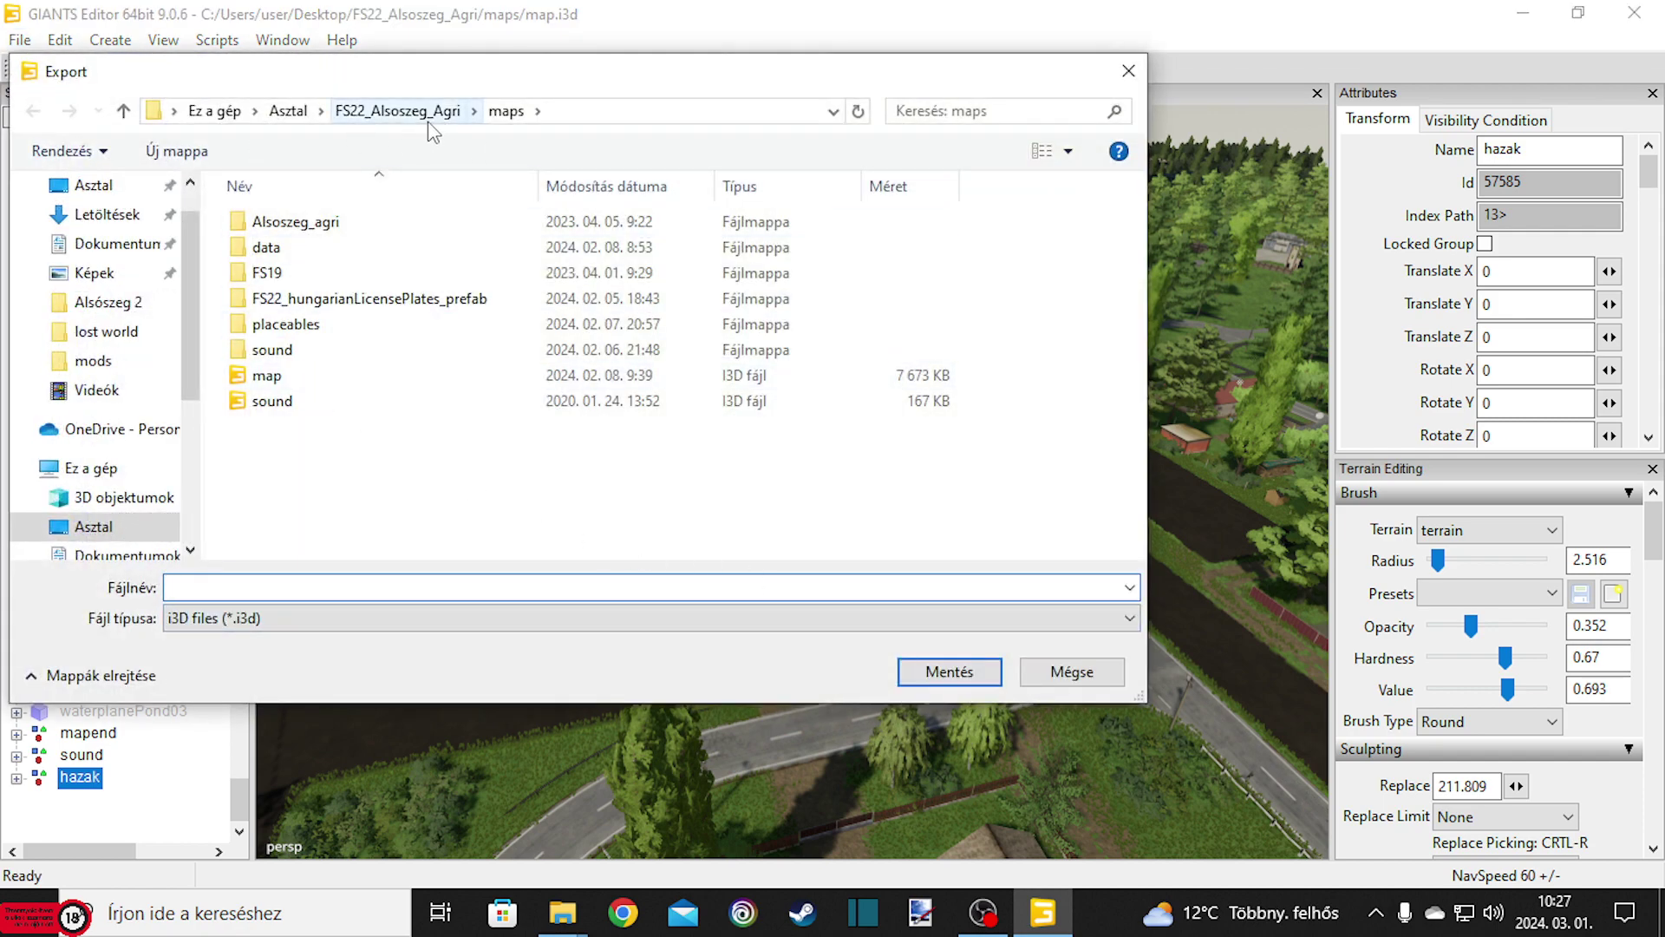
left_click(94, 185)
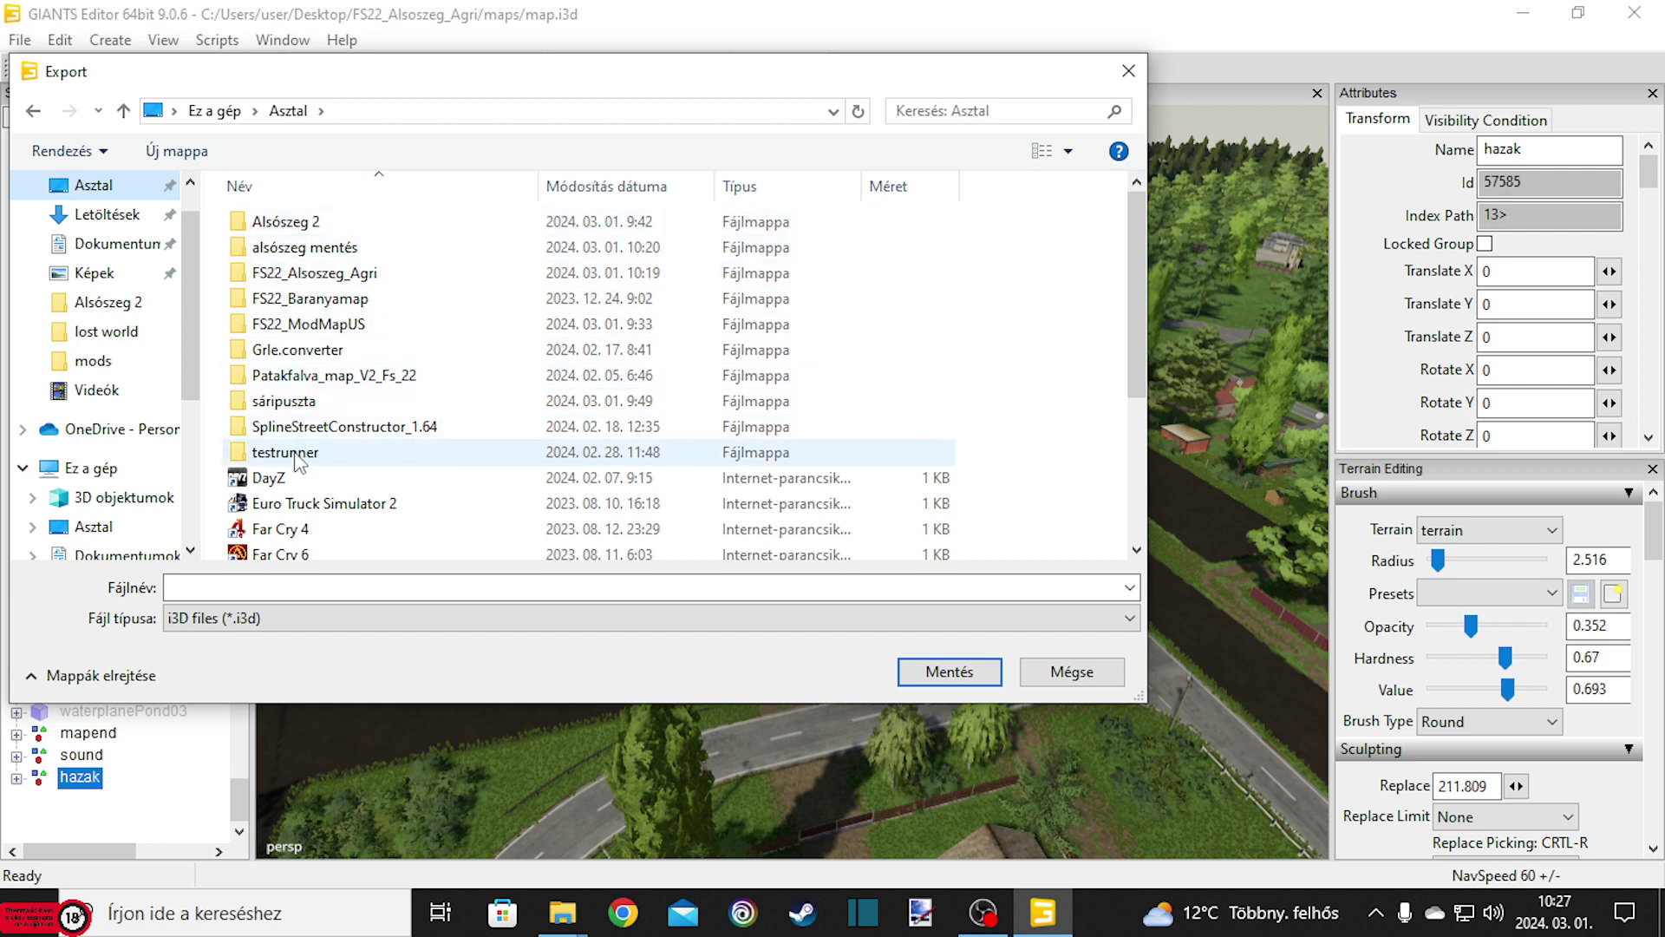
scroll(319, 492, "down", 1)
scroll(320, 491, "down", 2)
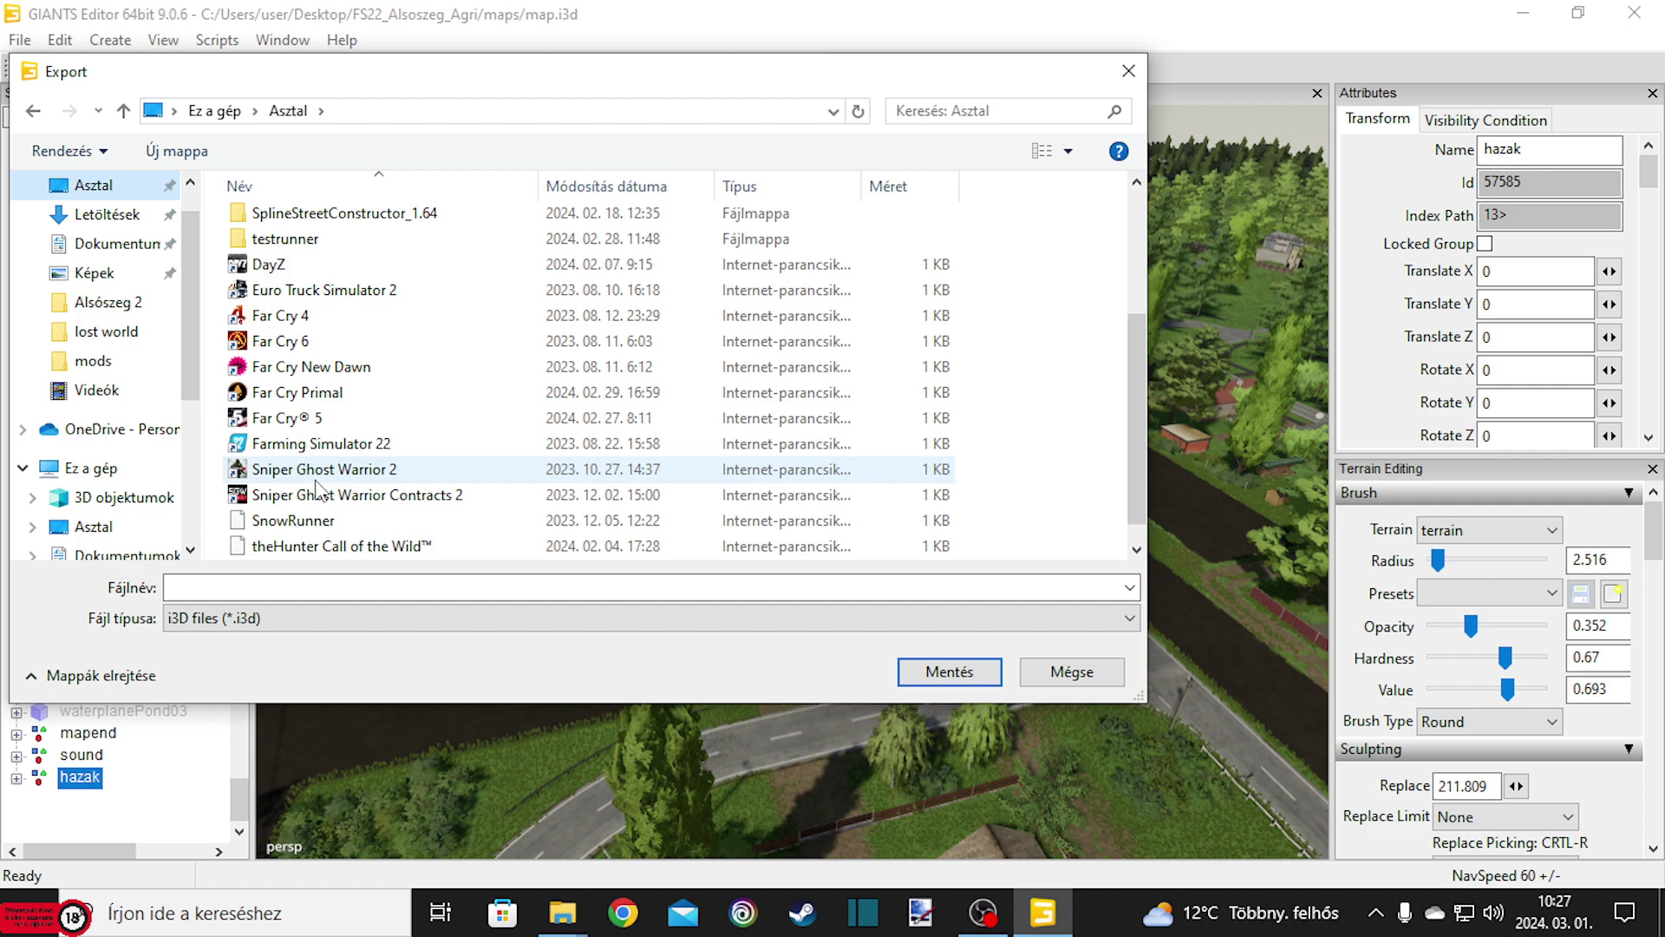
scroll(319, 492, "up", 1)
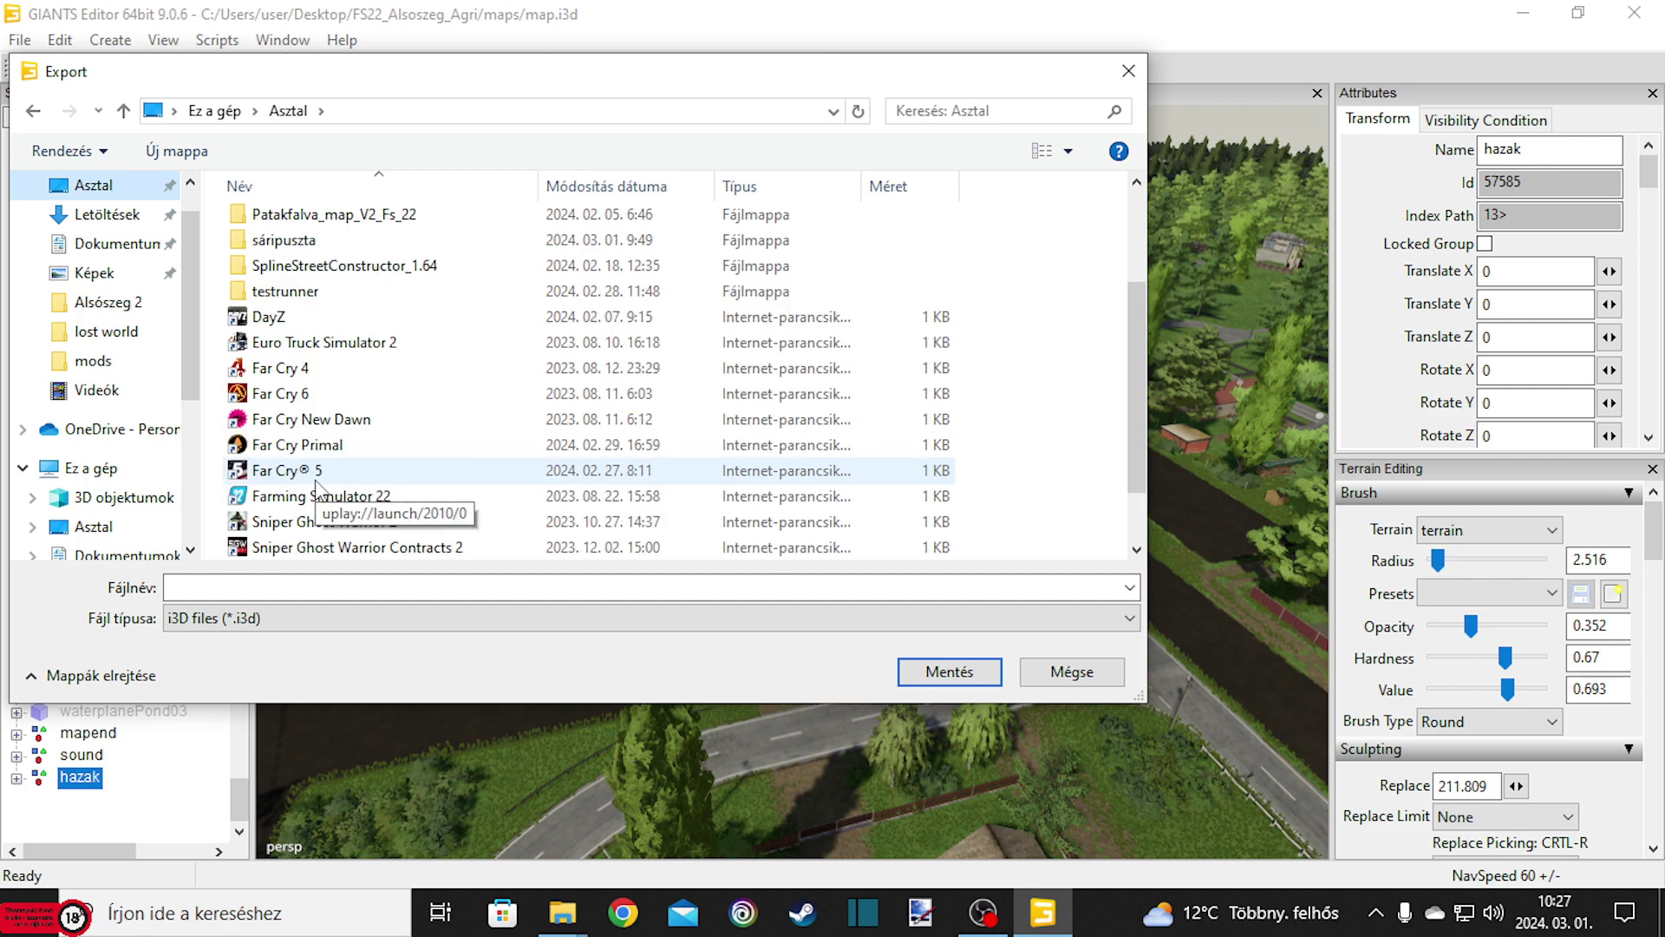
scroll(319, 488, "up", 1)
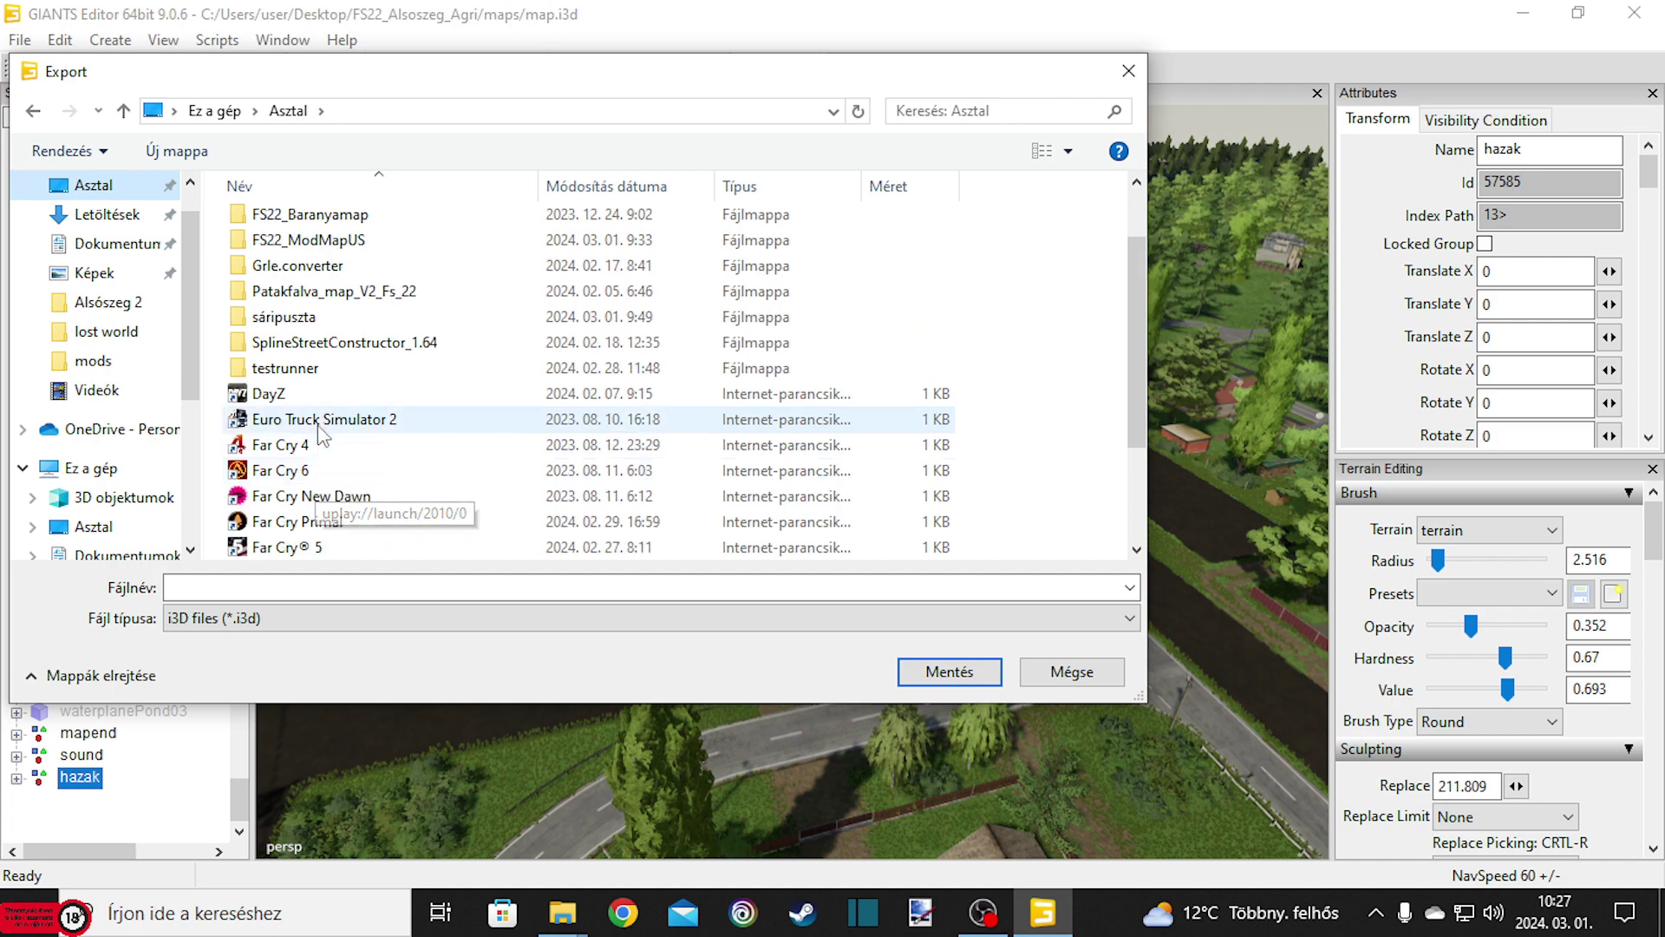
scroll(321, 404, "up", 1)
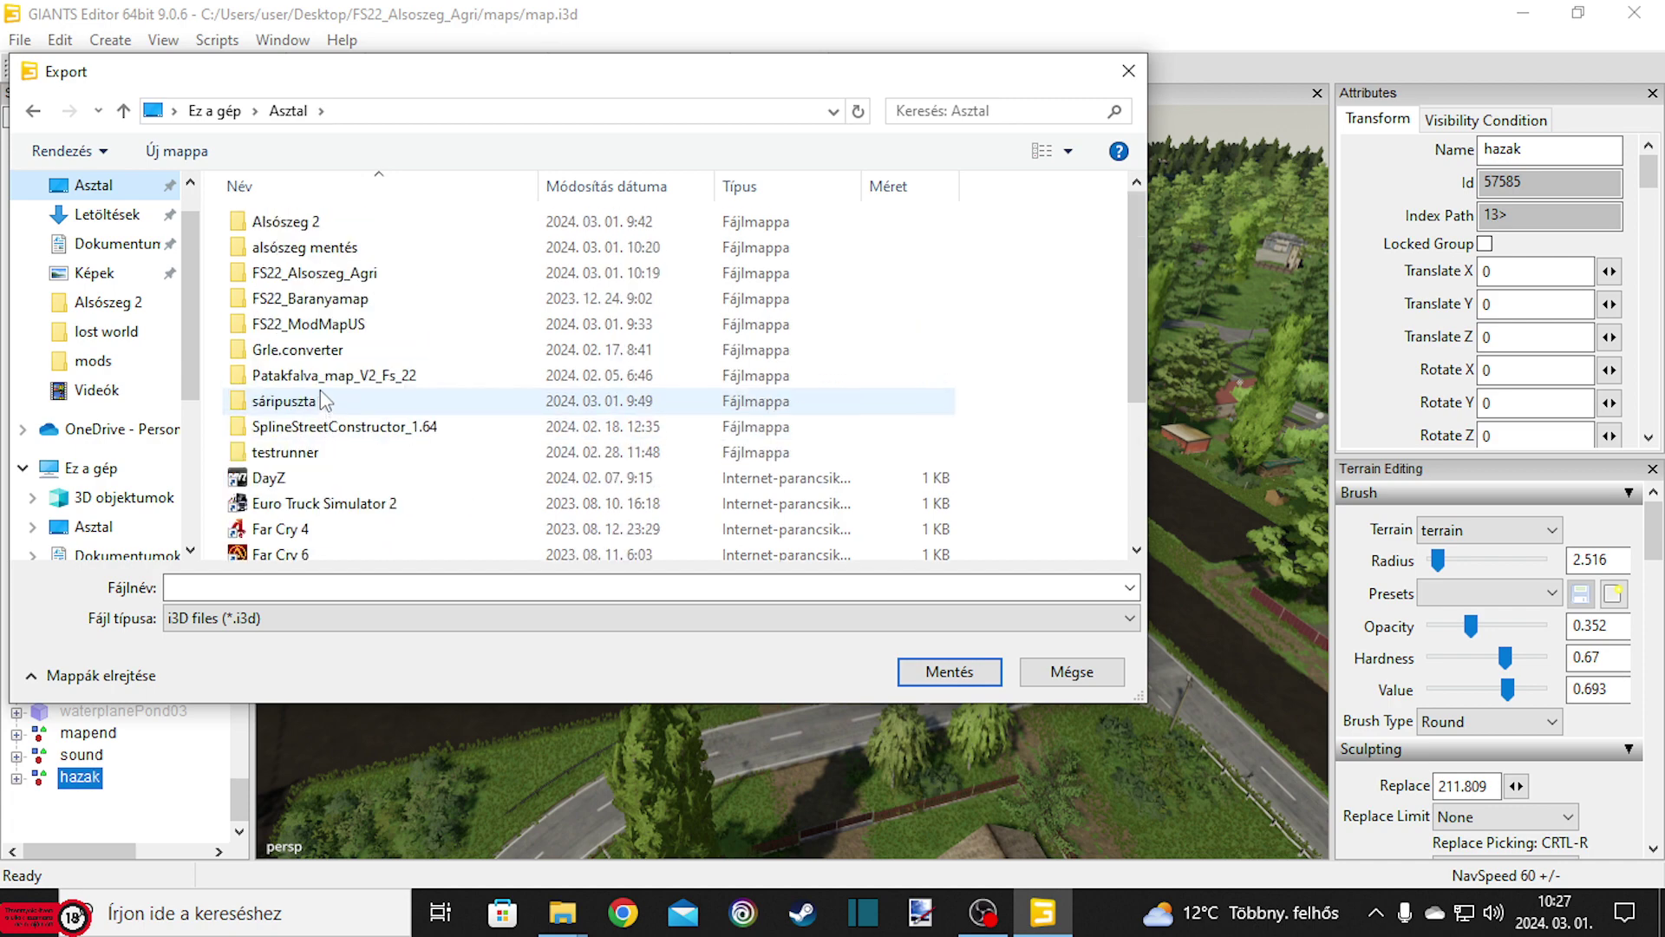
left_click(295, 328)
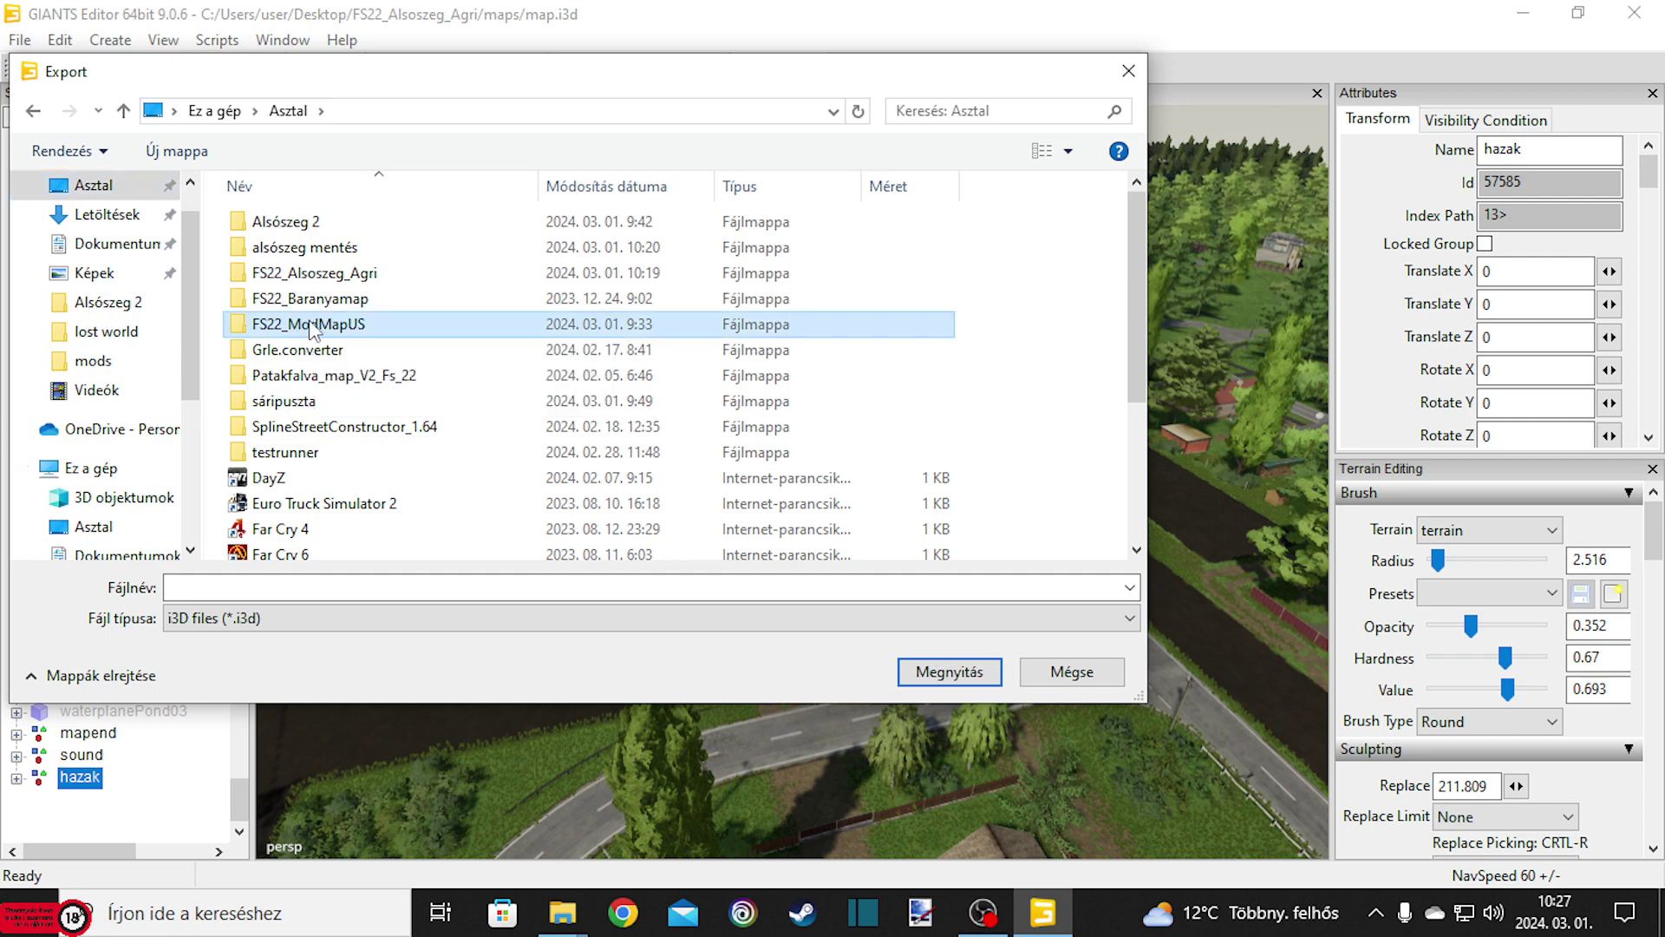
double_click(314, 322)
double_click(265, 222)
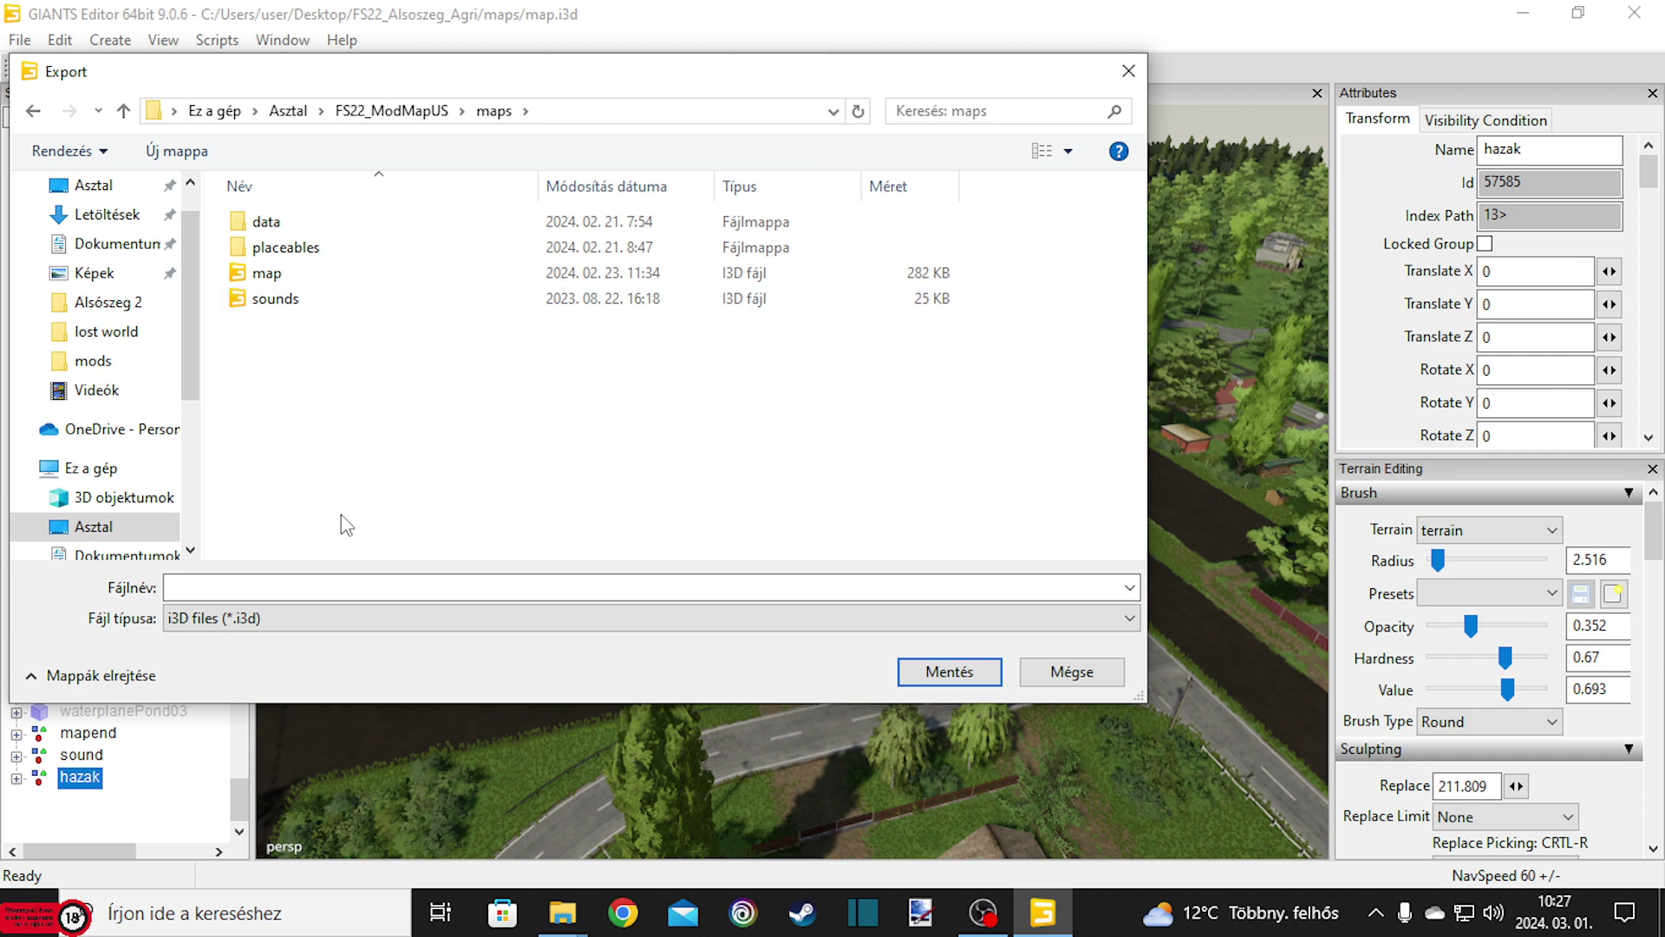
double_click(285, 248)
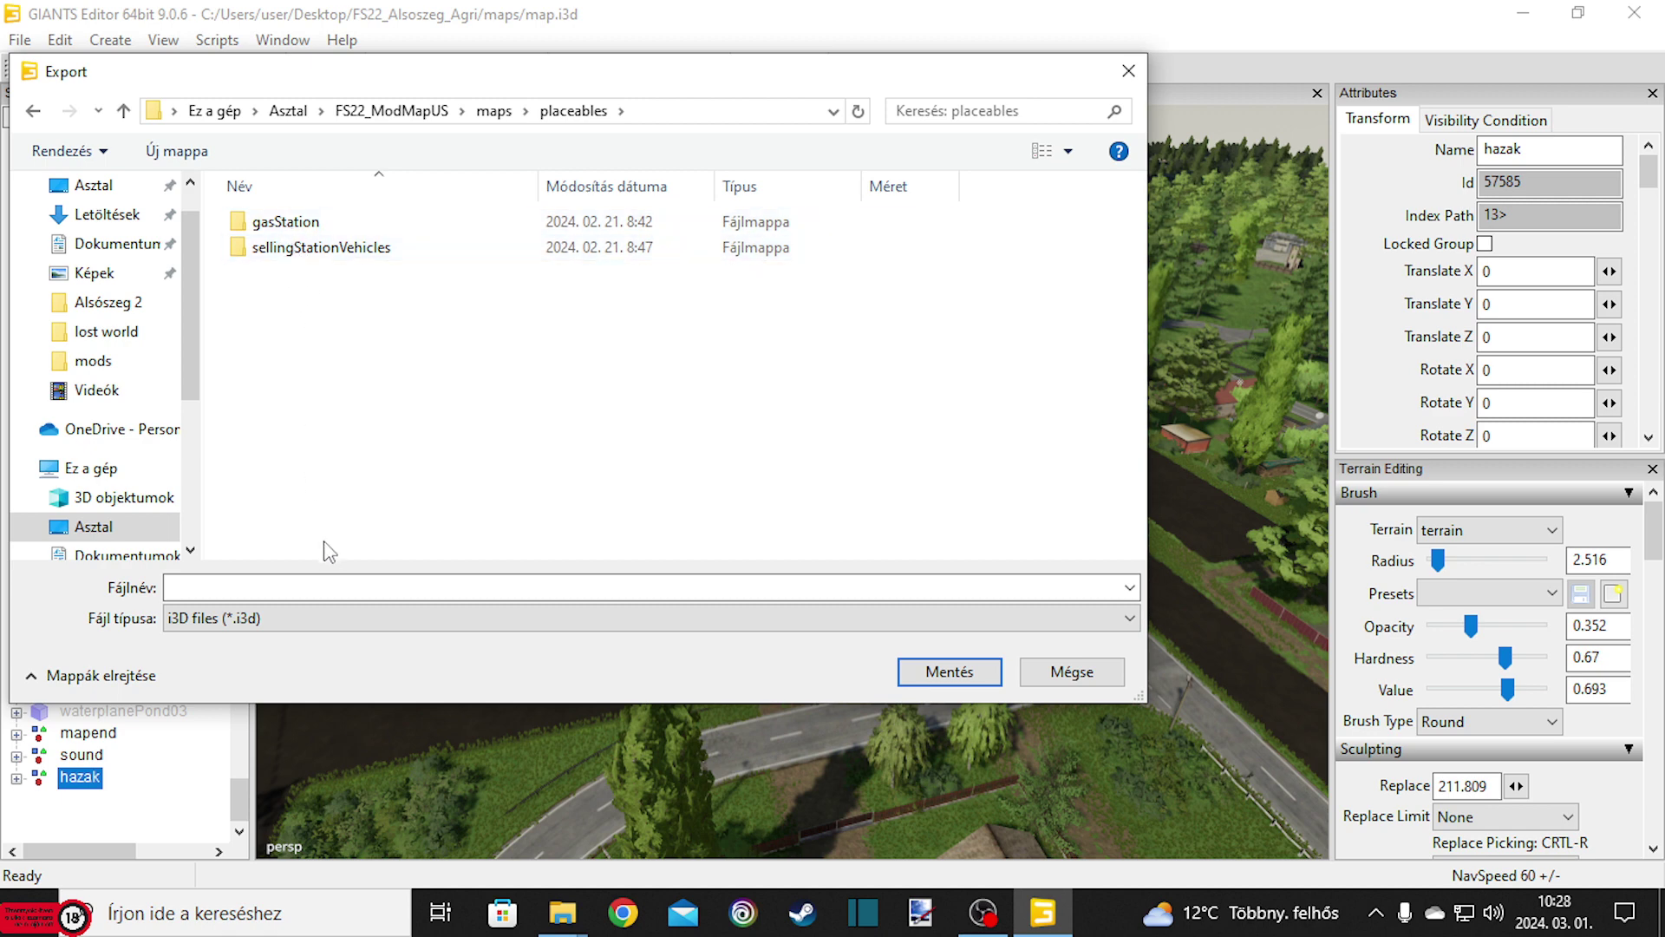
Create a new default-named folder inside placeables and open it.
left_click(323, 586)
right_click(264, 288)
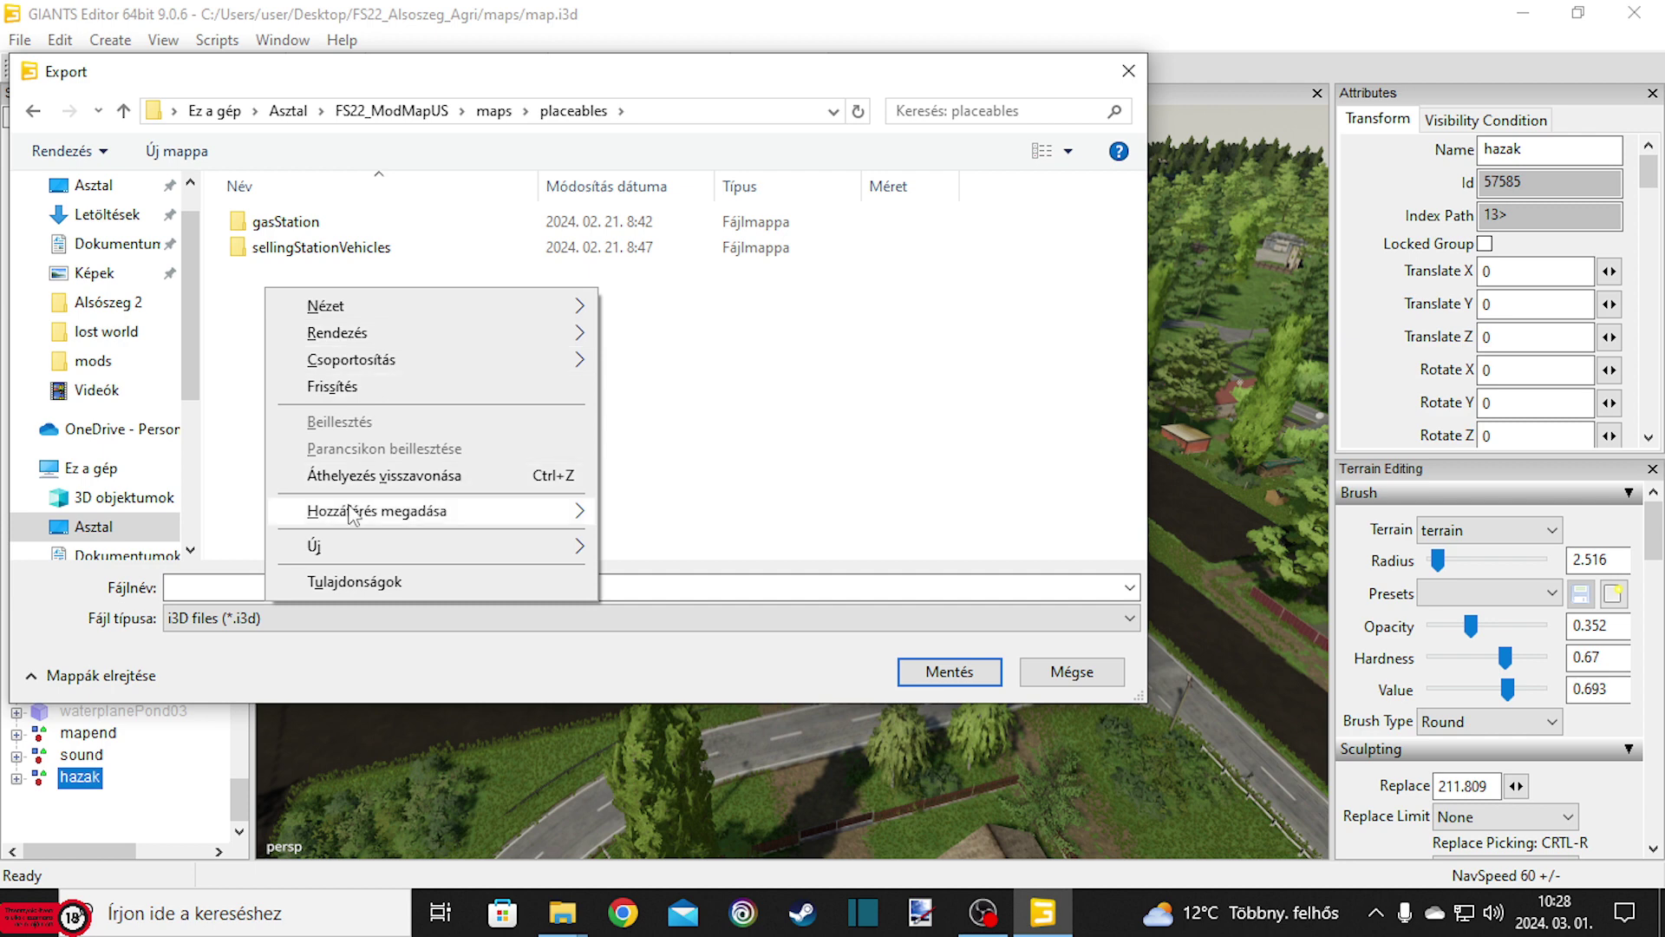
mouse_move(357, 546)
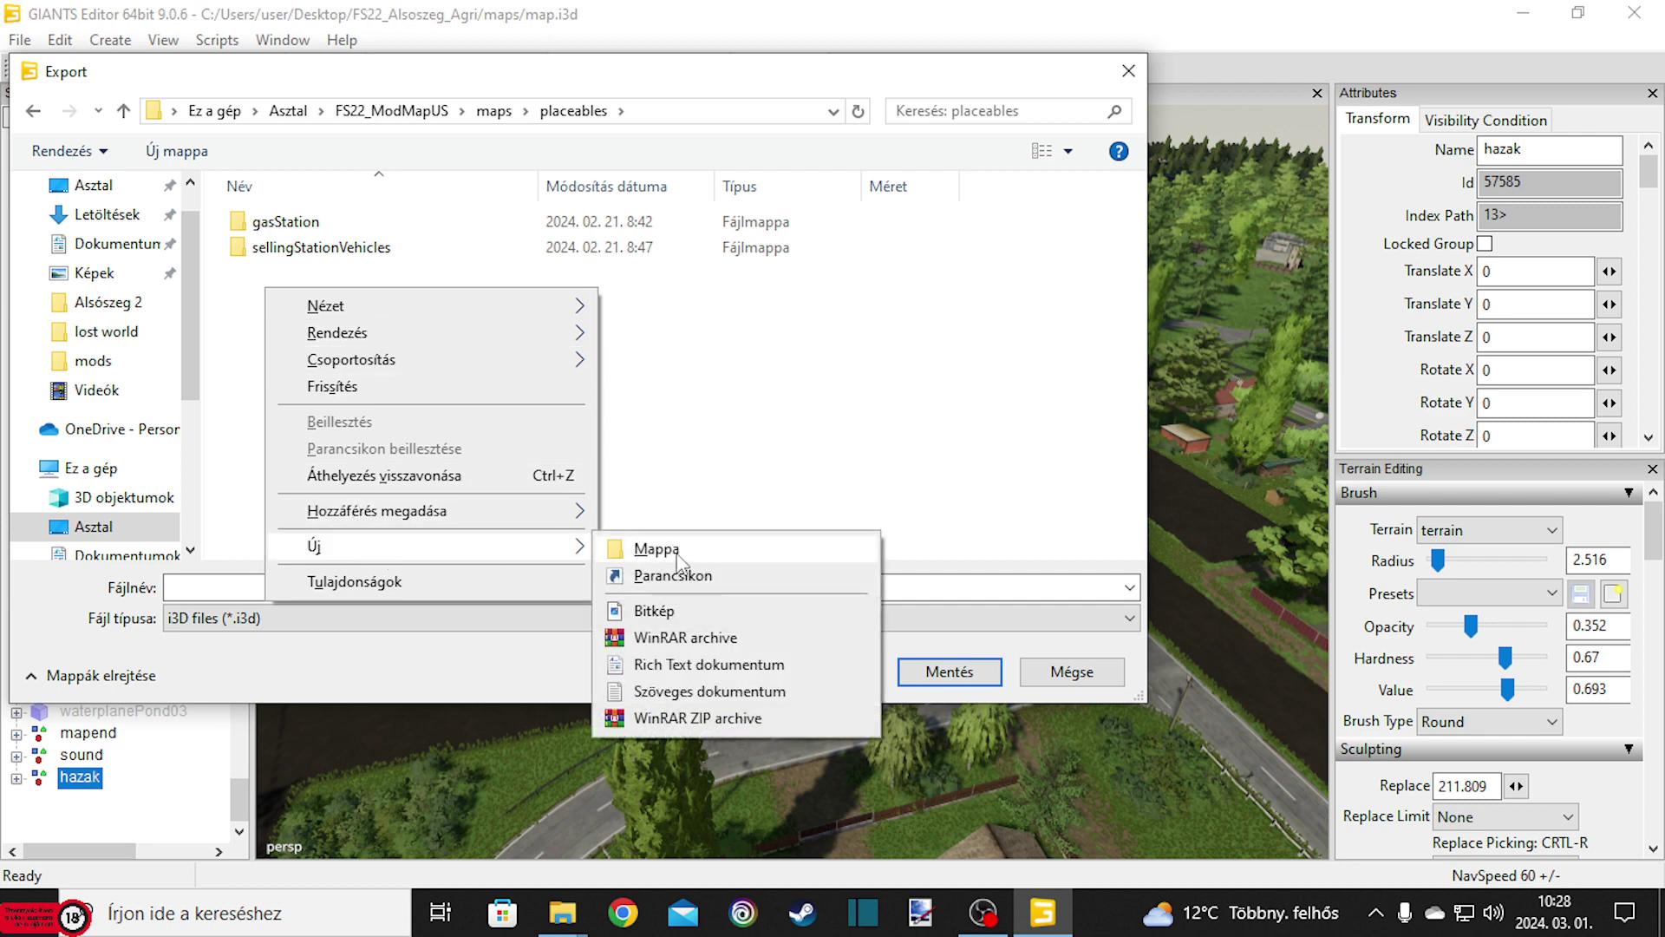
left_click(670, 554)
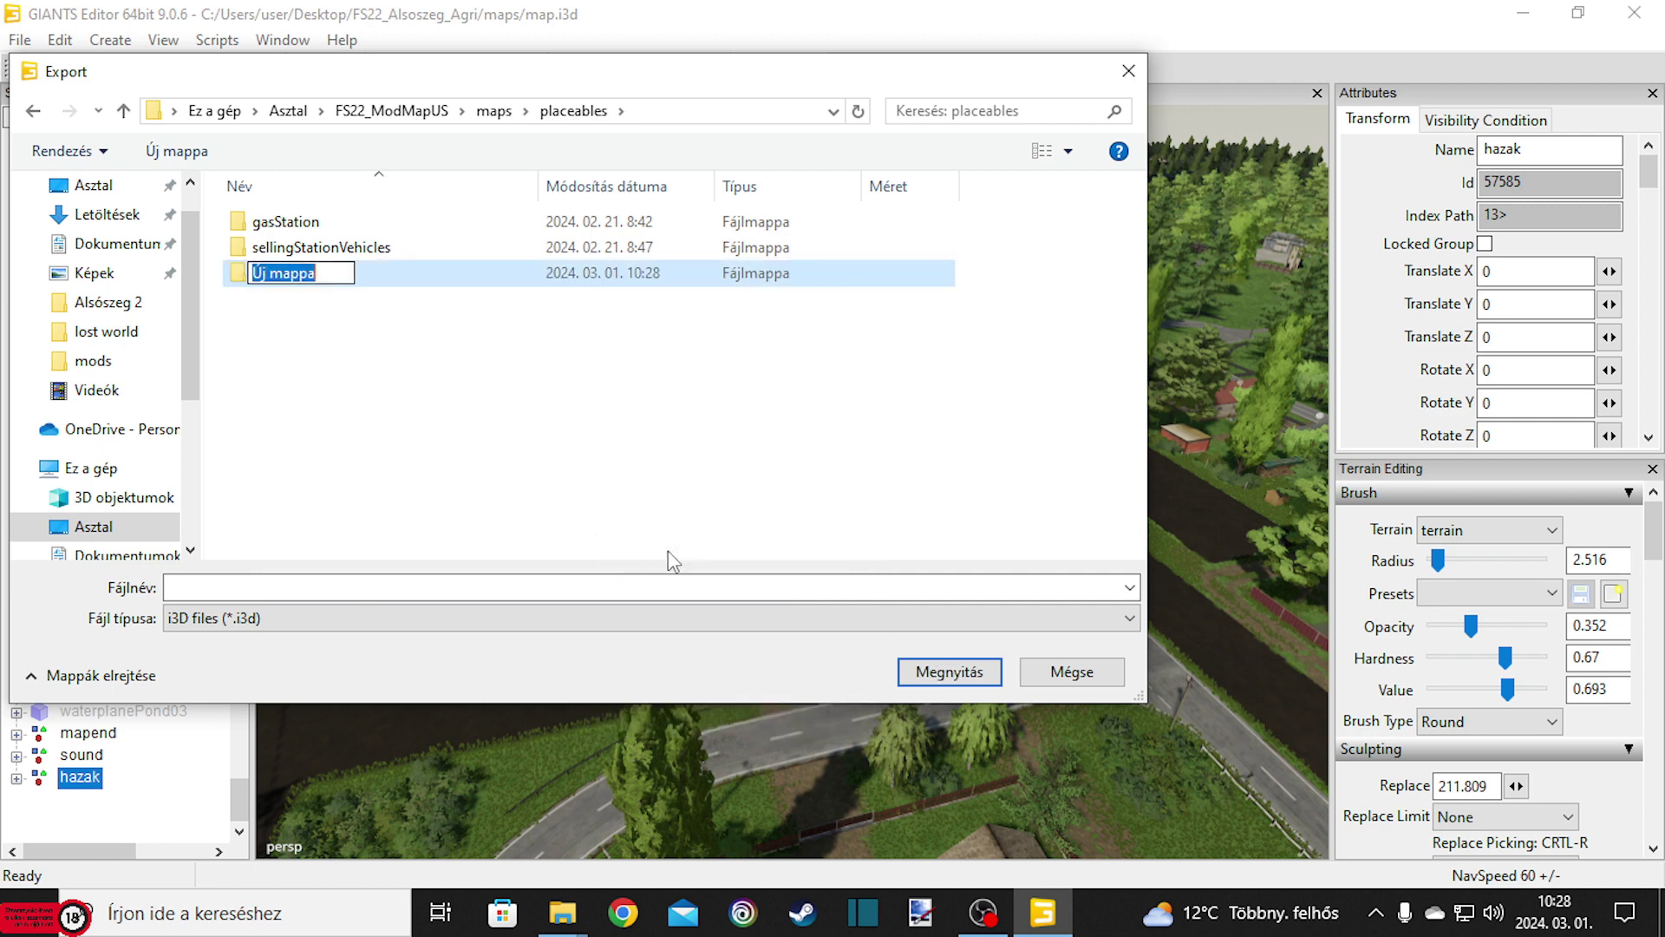
left_click(386, 392)
double_click(314, 274)
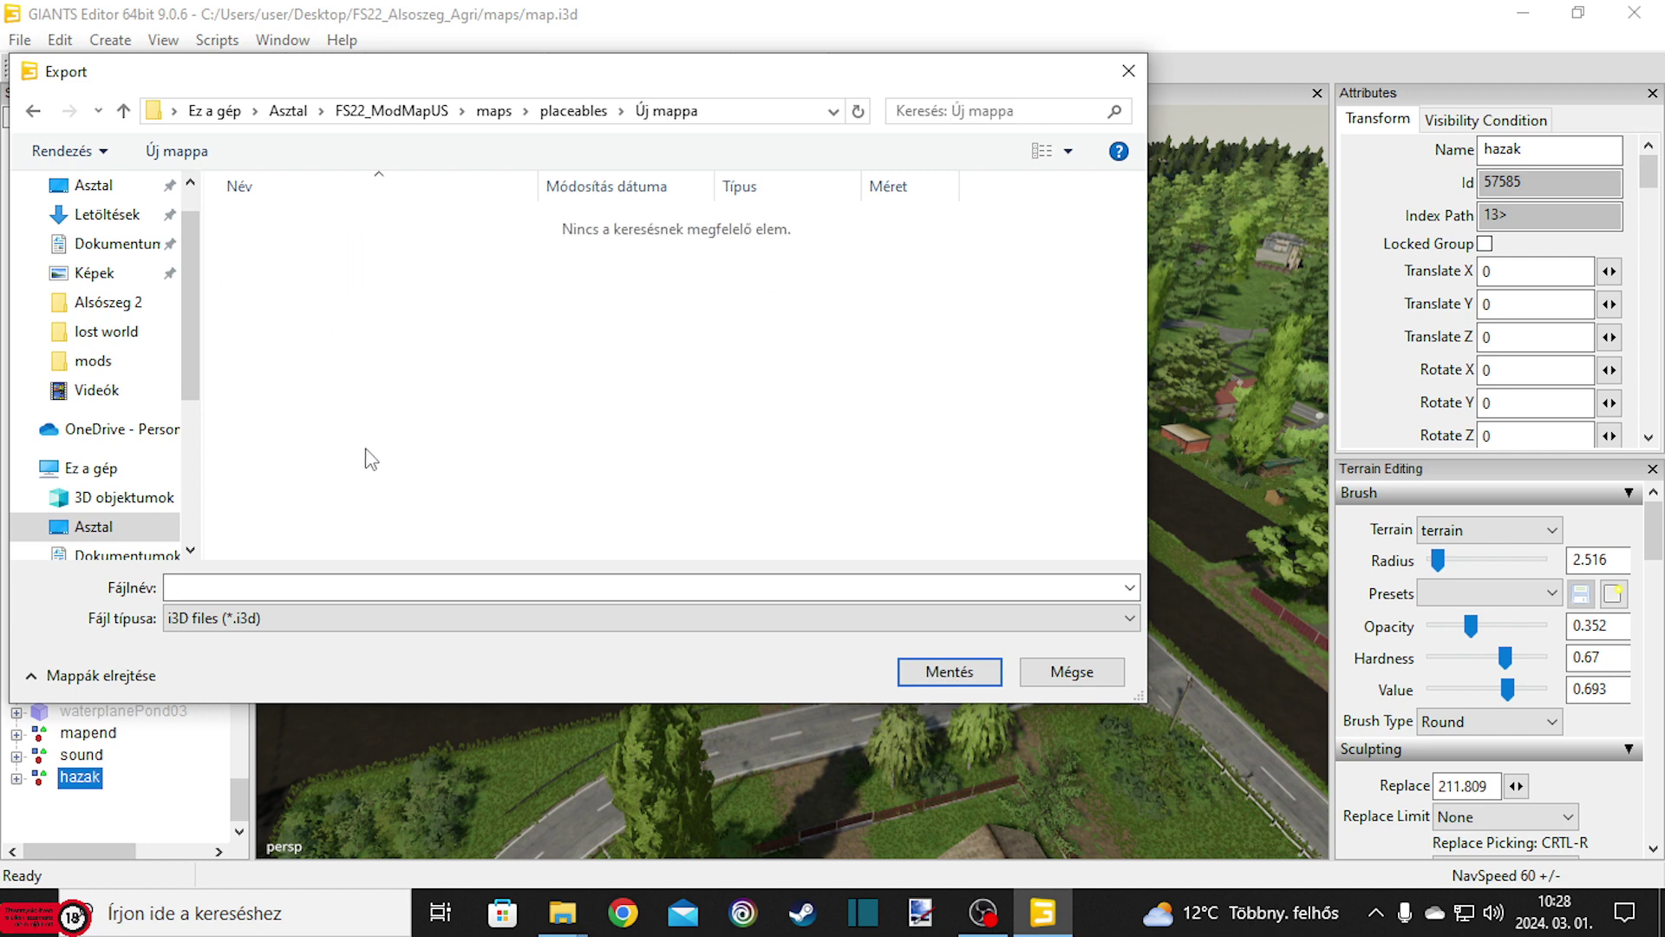
Save the export as hazak, confirm both prompts, and close the Alsoszeg map without saving.
left_click(293, 584)
left_click(951, 673)
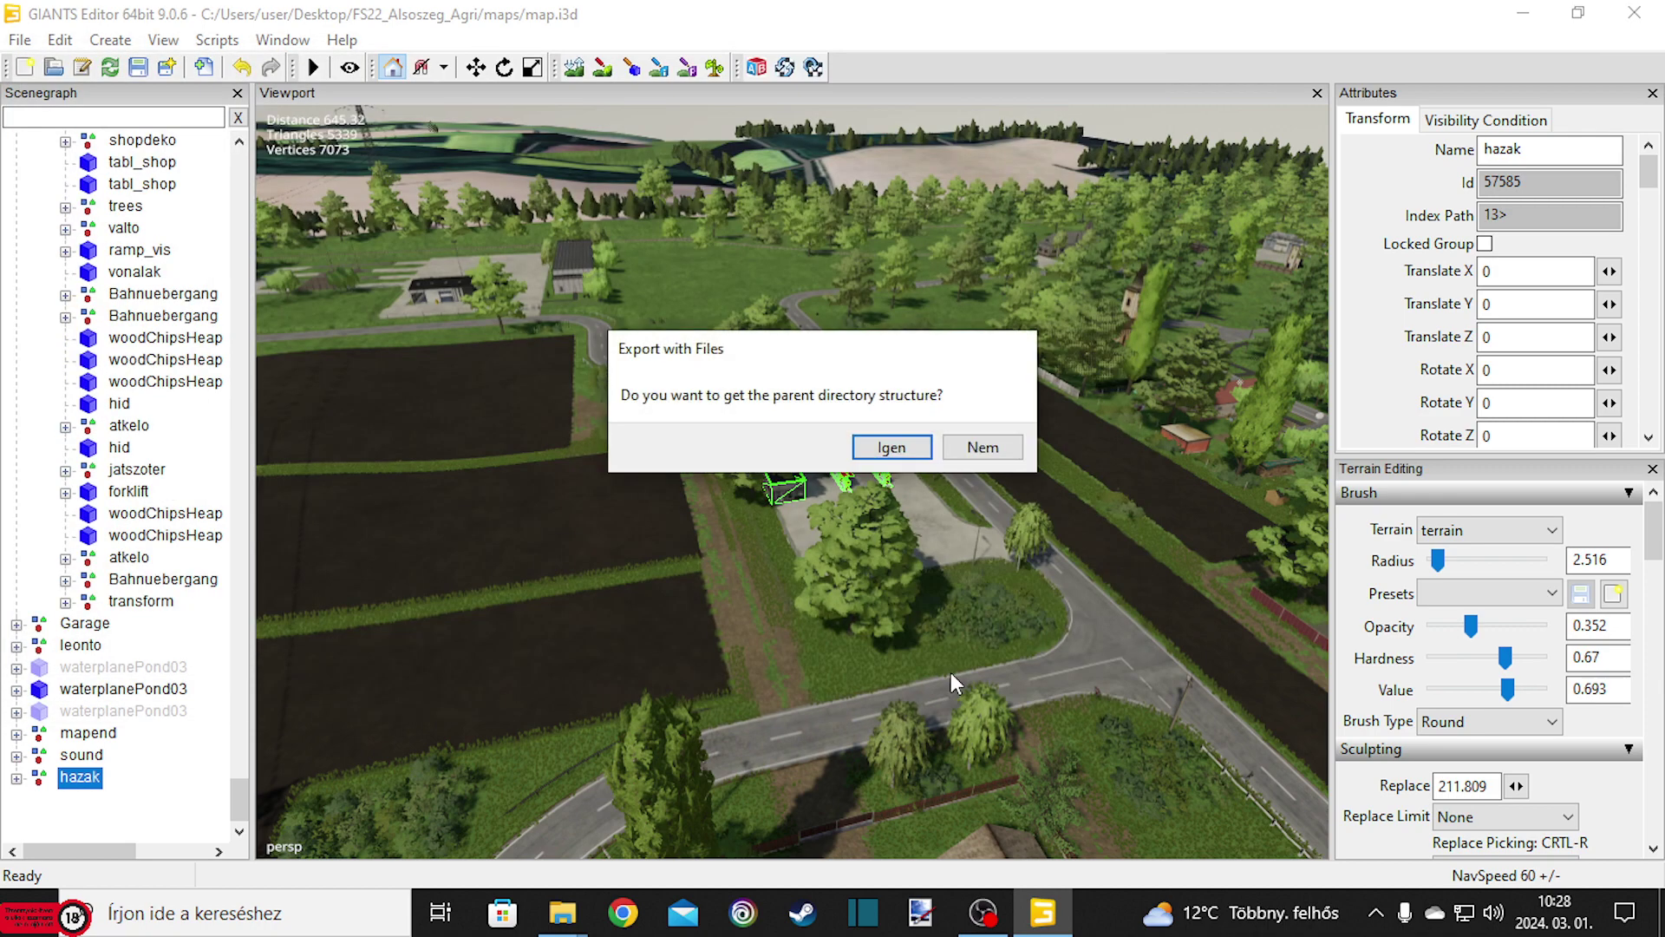
left_click(907, 454)
left_click(908, 454)
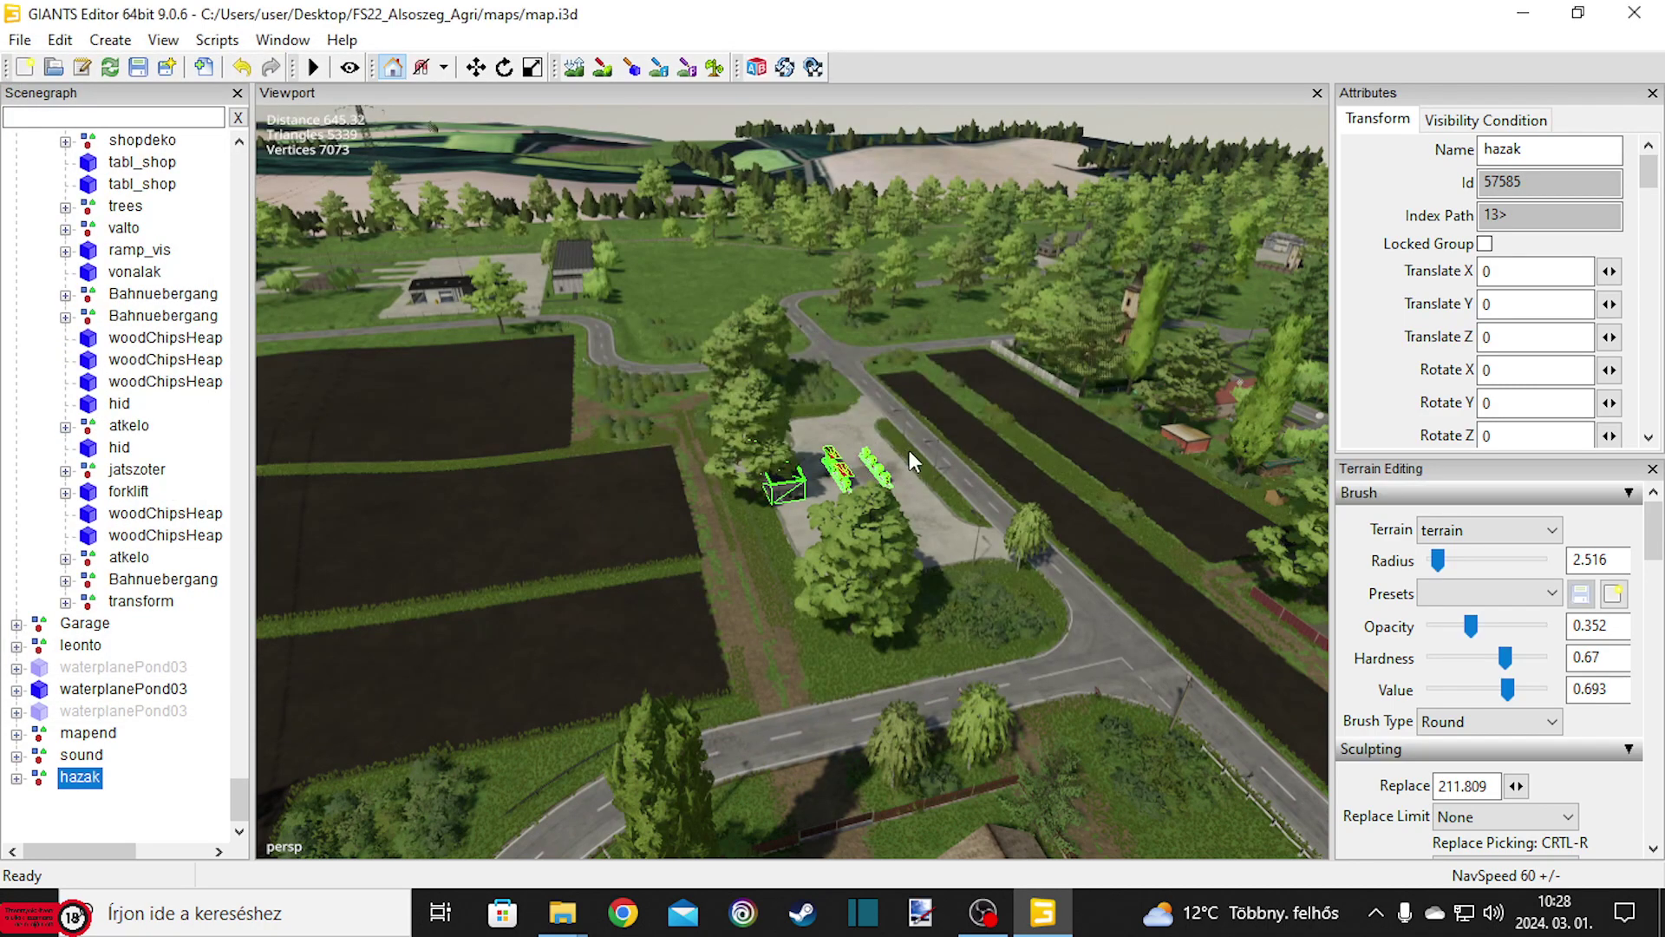
left_click(1636, 14)
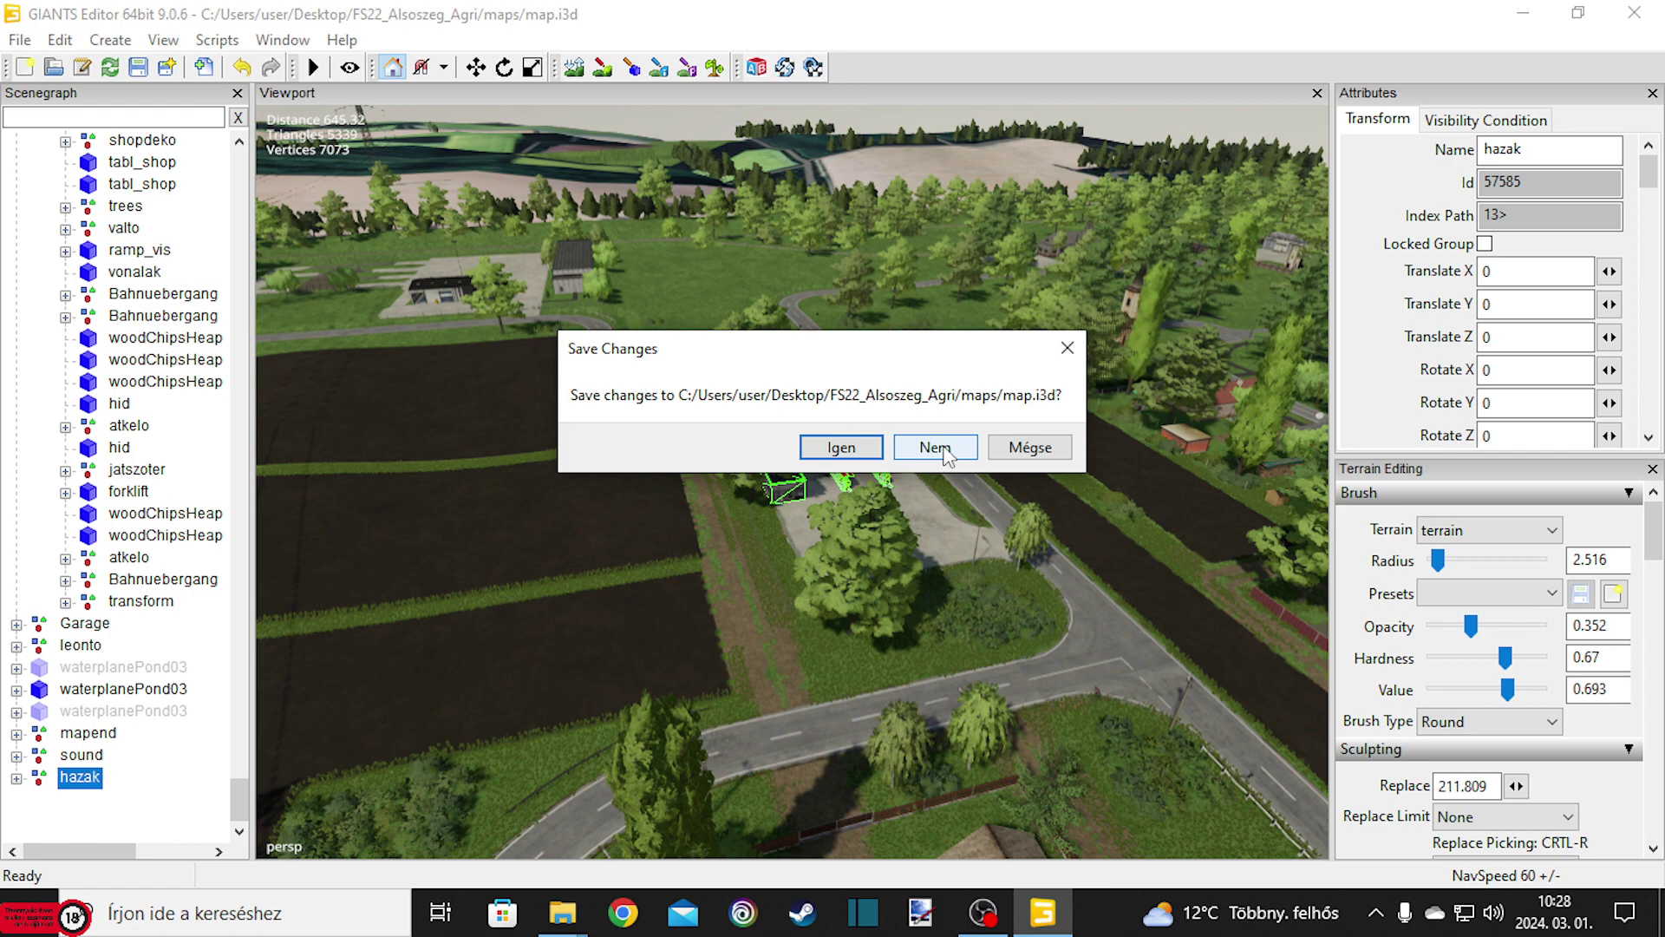
left_click(935, 448)
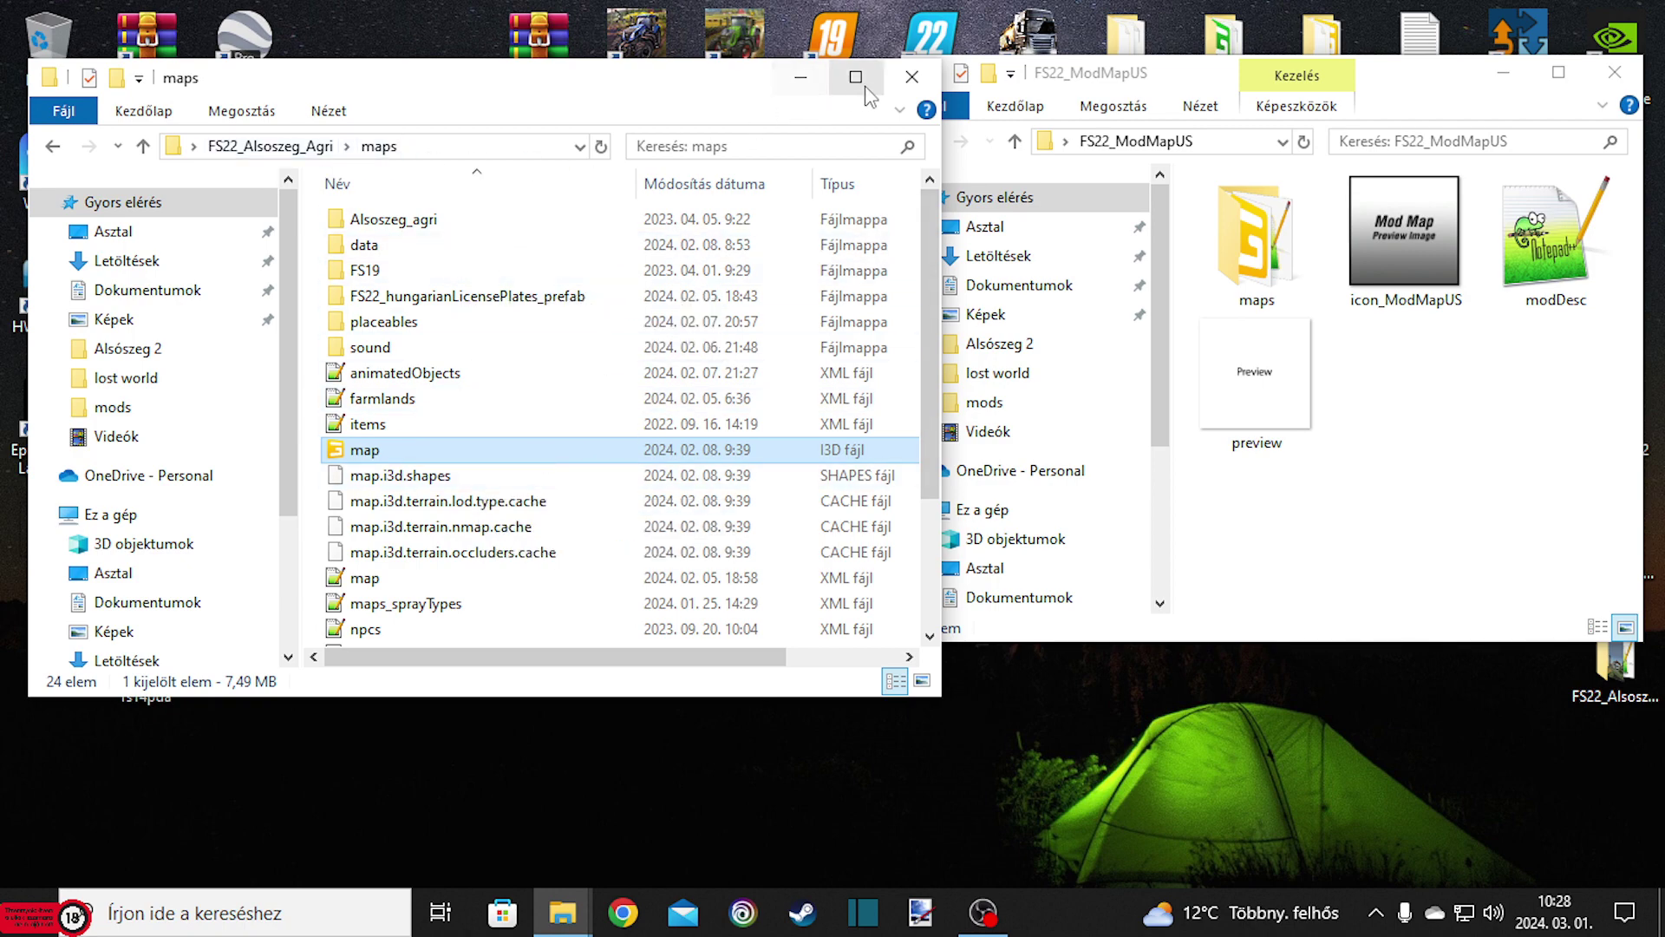
Close the Alsoszeg maps window, maximize FS22_ModMapUS, and open maps > placeables.
left_click(912, 77)
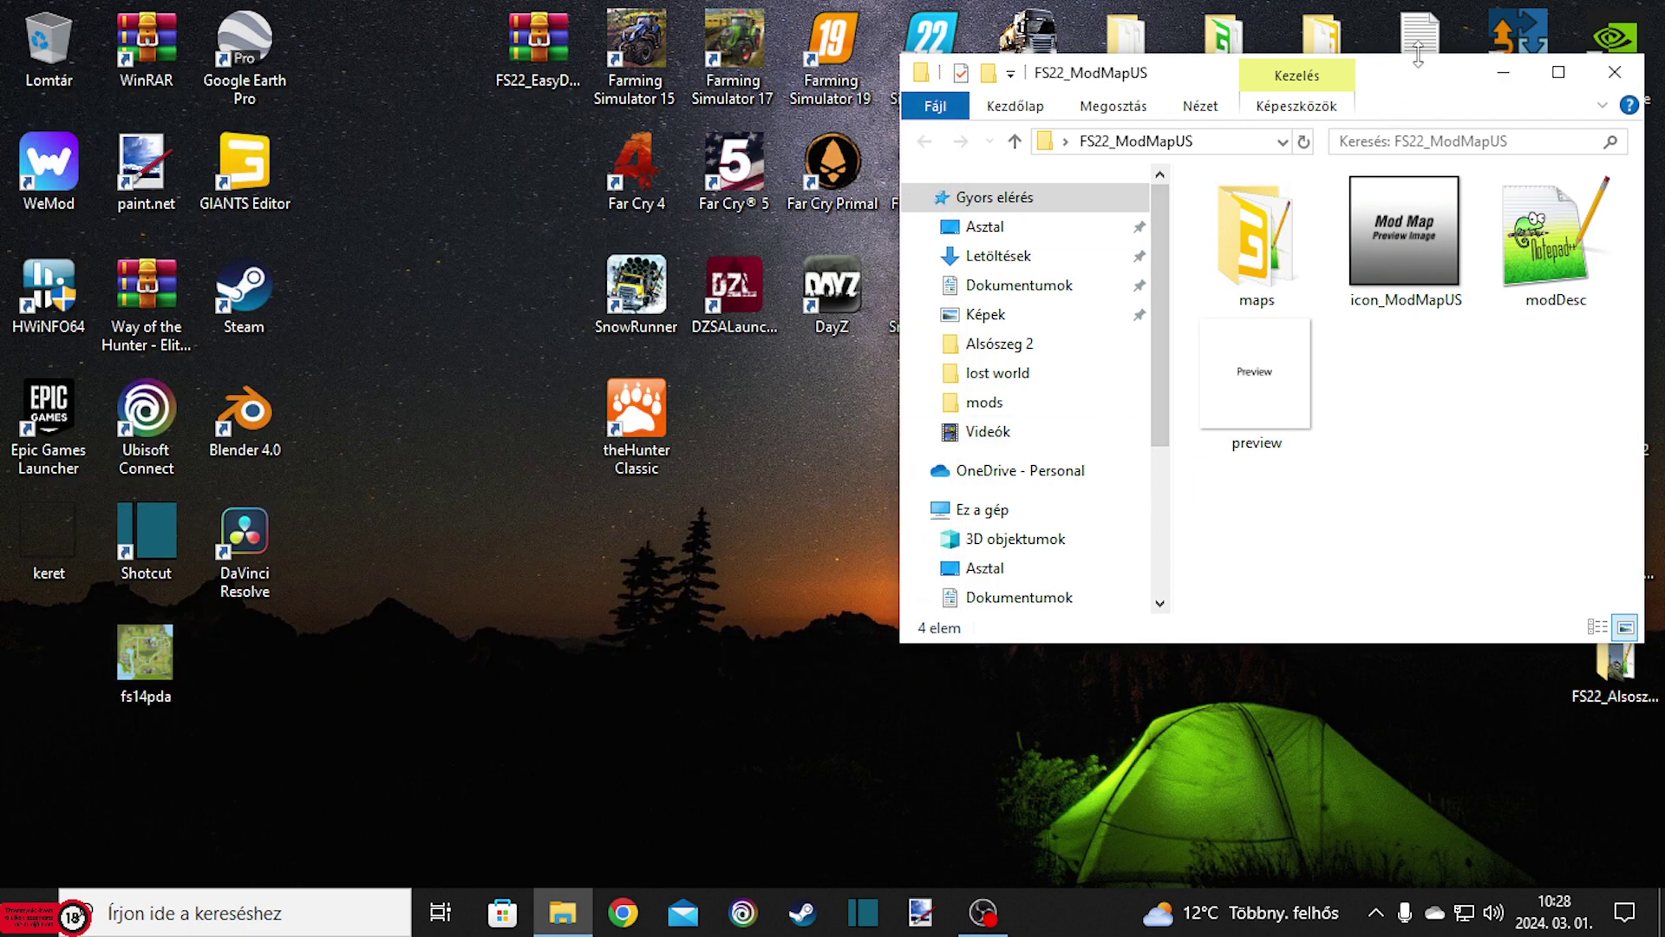
left_click_drag(1423, 85, 880, 1)
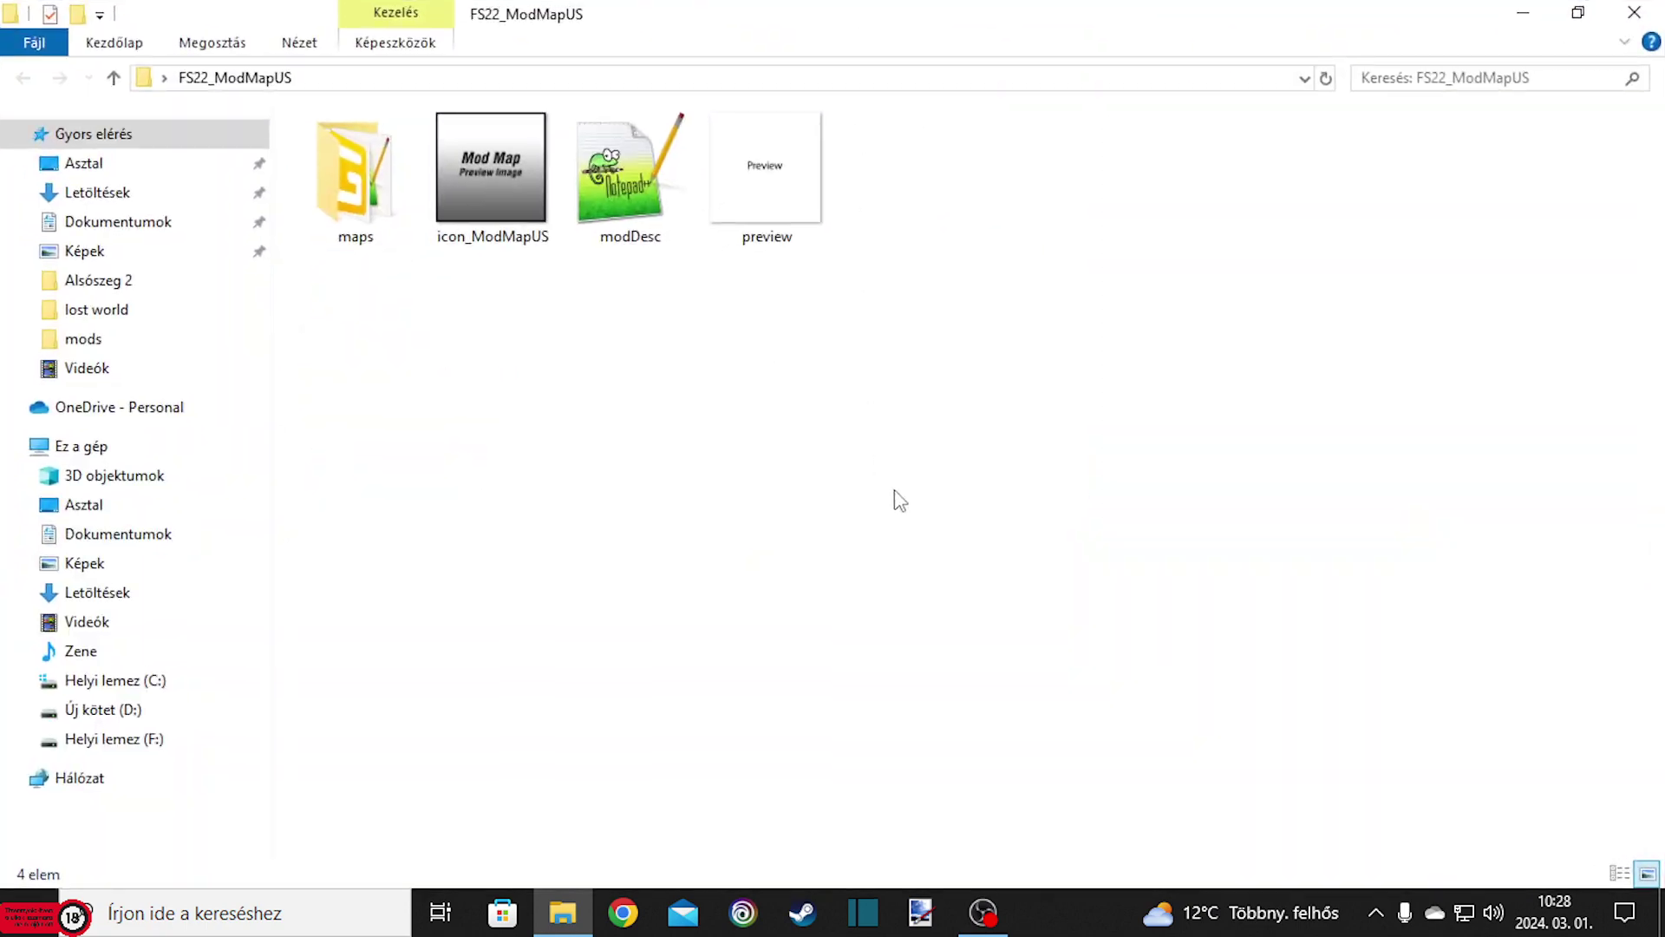
double_click(351, 186)
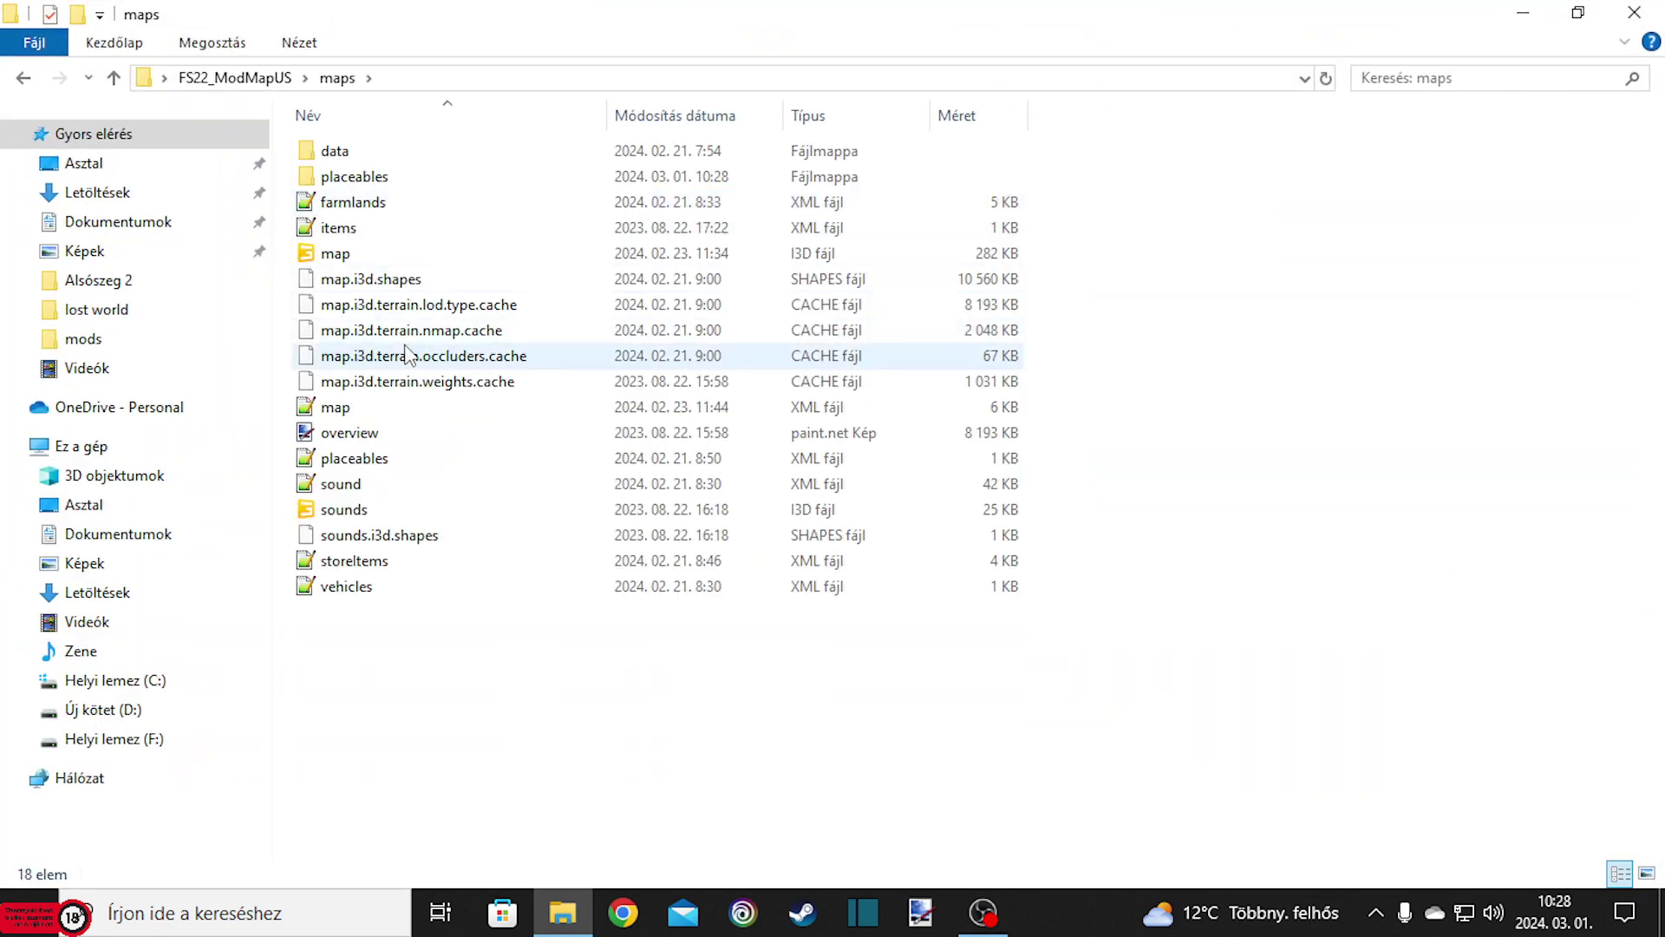
double_click(373, 177)
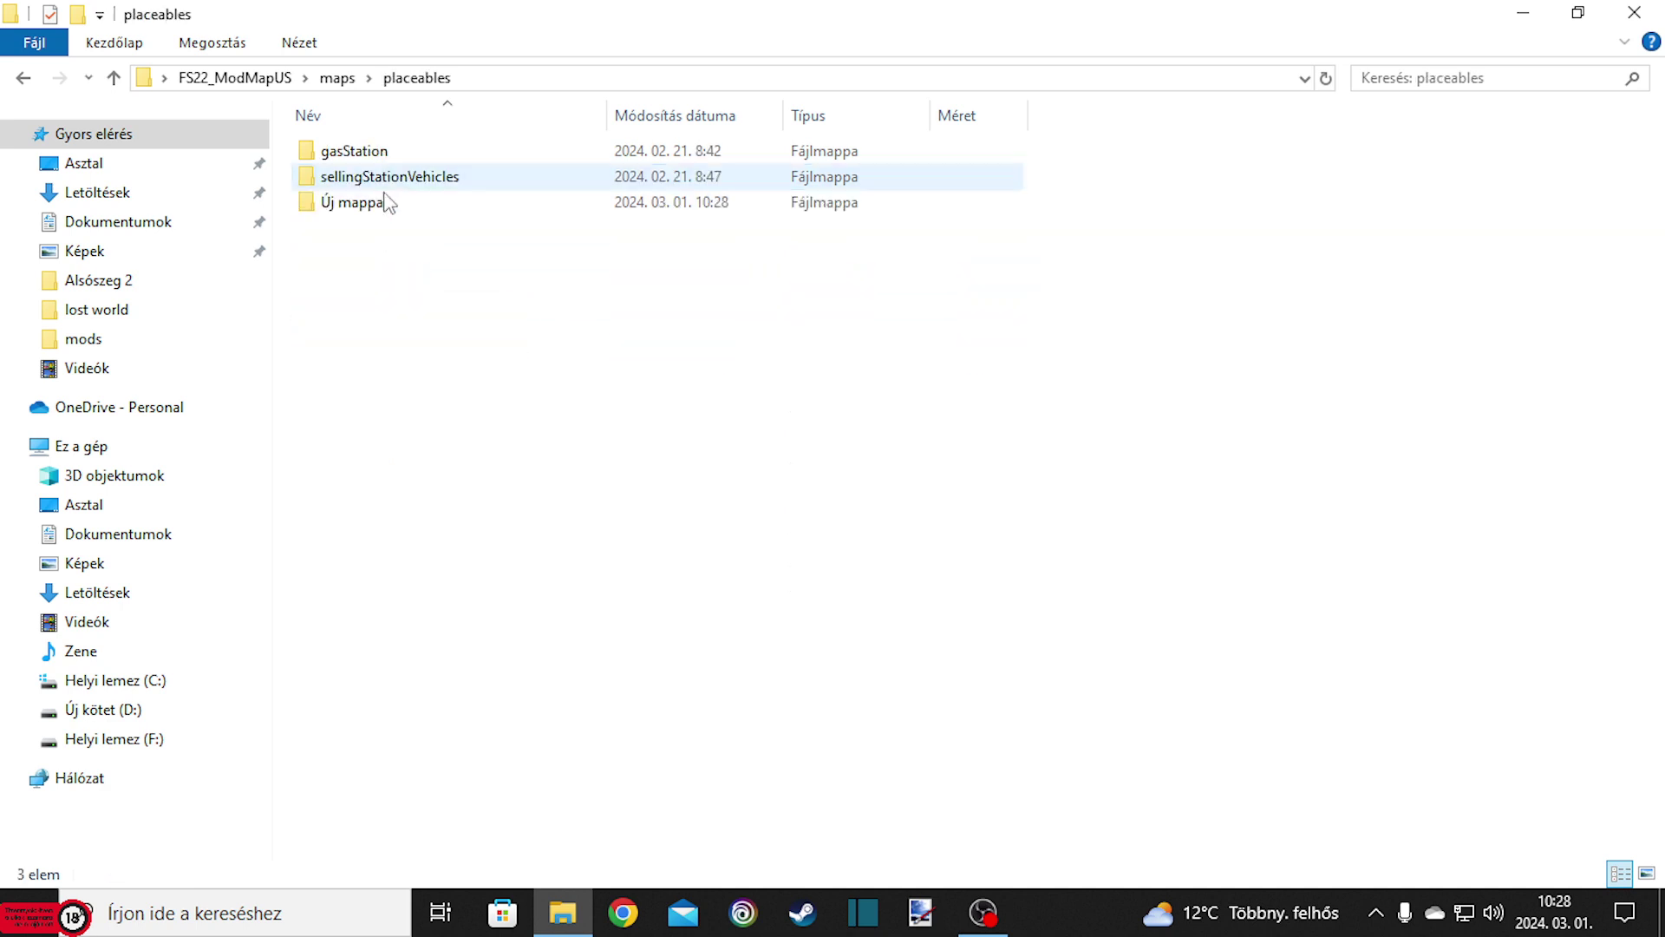
Rename the Új mappa folder to hazak and return to the maps folder.
left_click(380, 209)
left_click(397, 213)
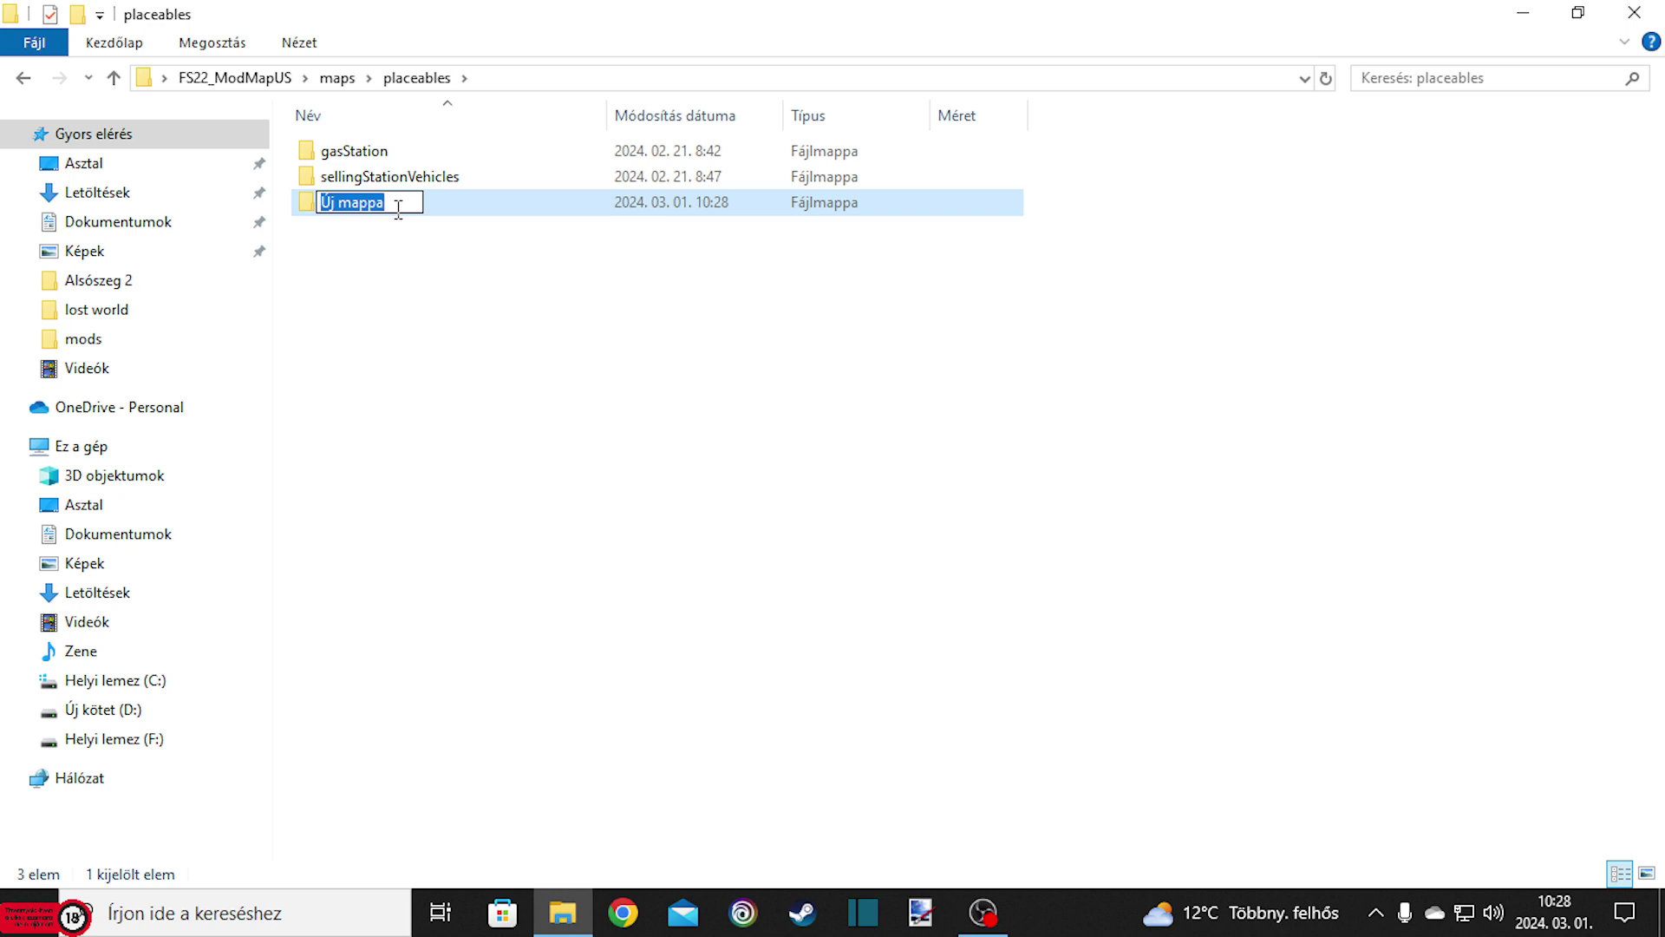
type("hazak")
left_click(510, 424)
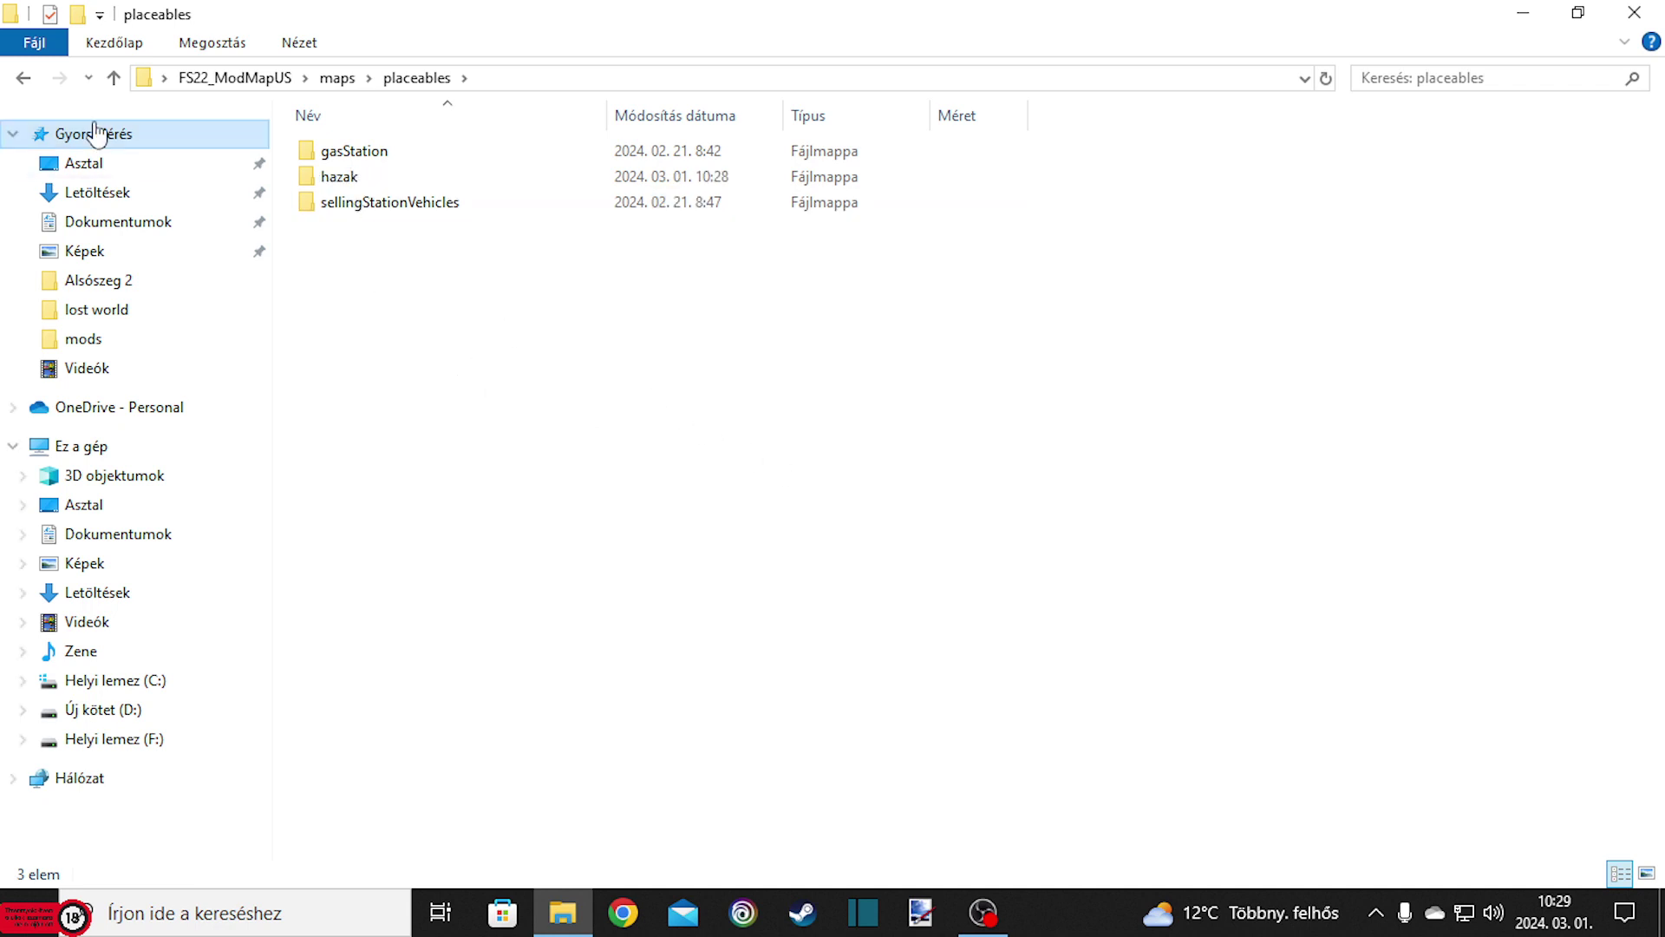
left_click(113, 78)
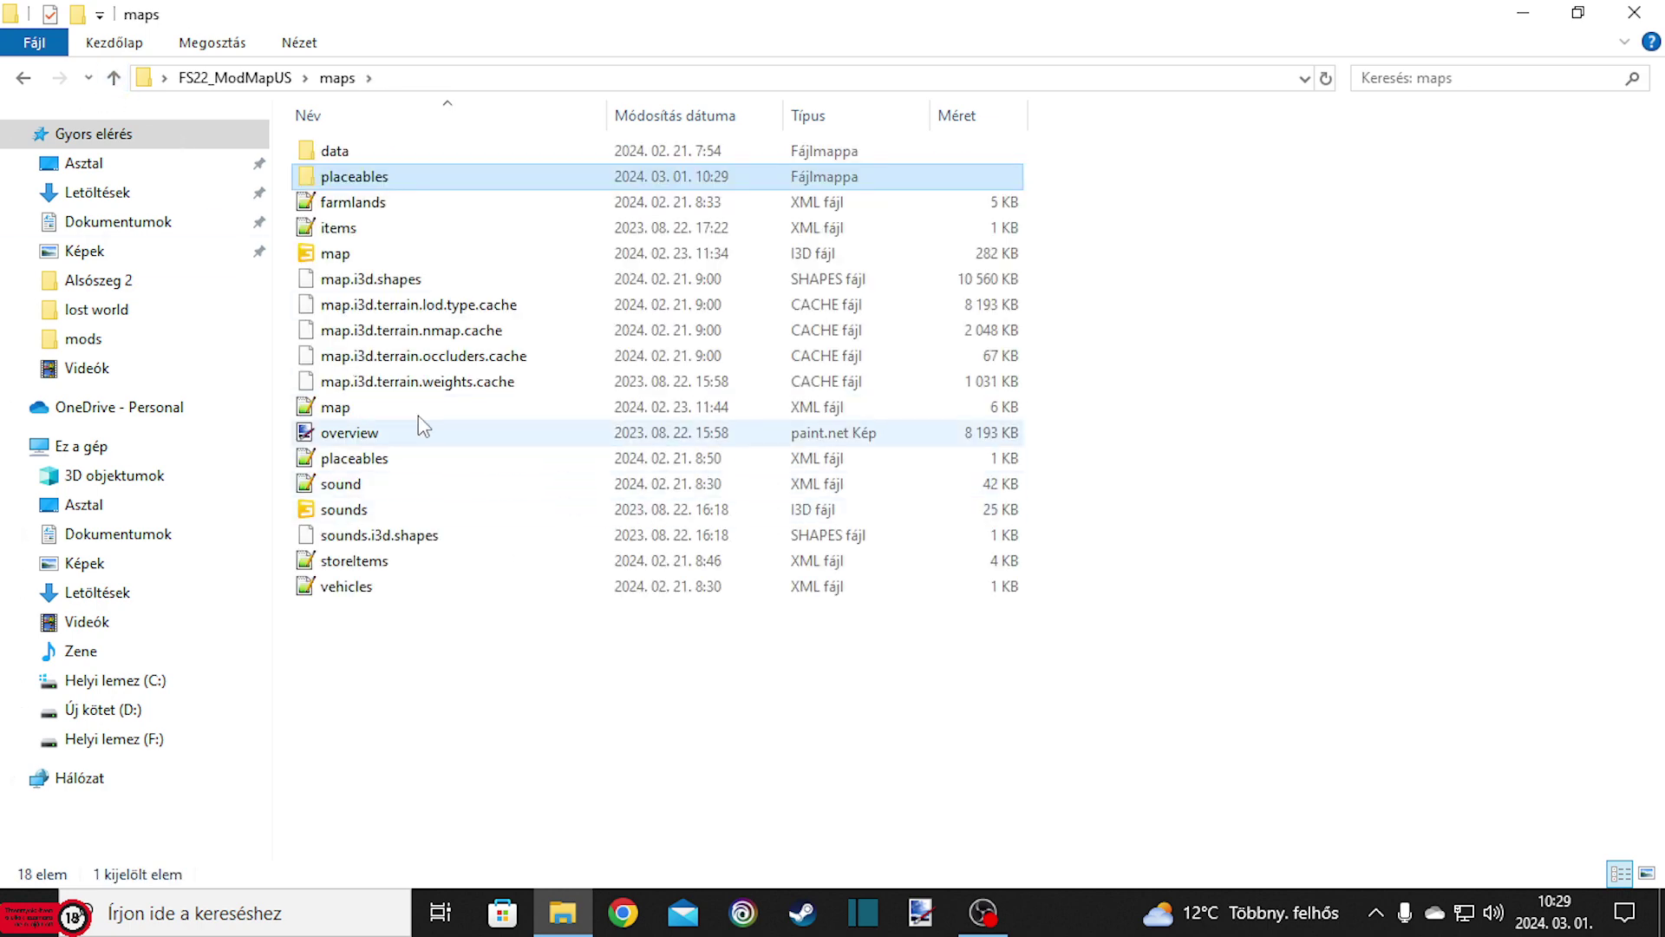
Open FS22_ModMapUS map.i3d with editor version 9.0.6 and orbit over the flat terrain.
double_click(339, 254)
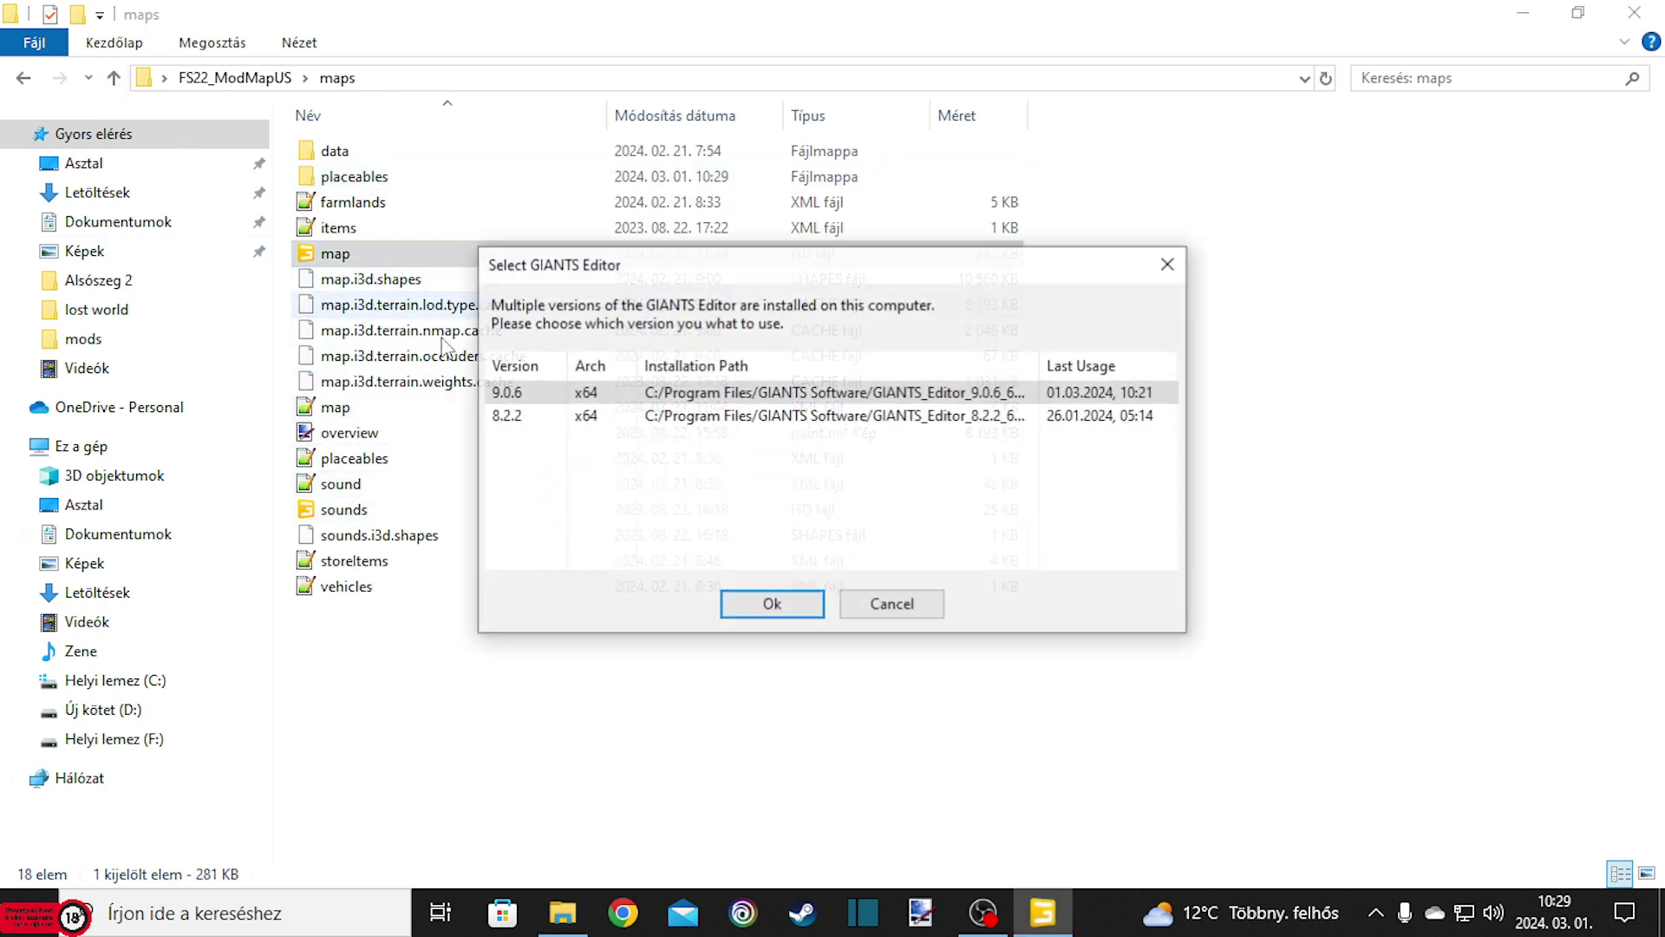
left_click(772, 605)
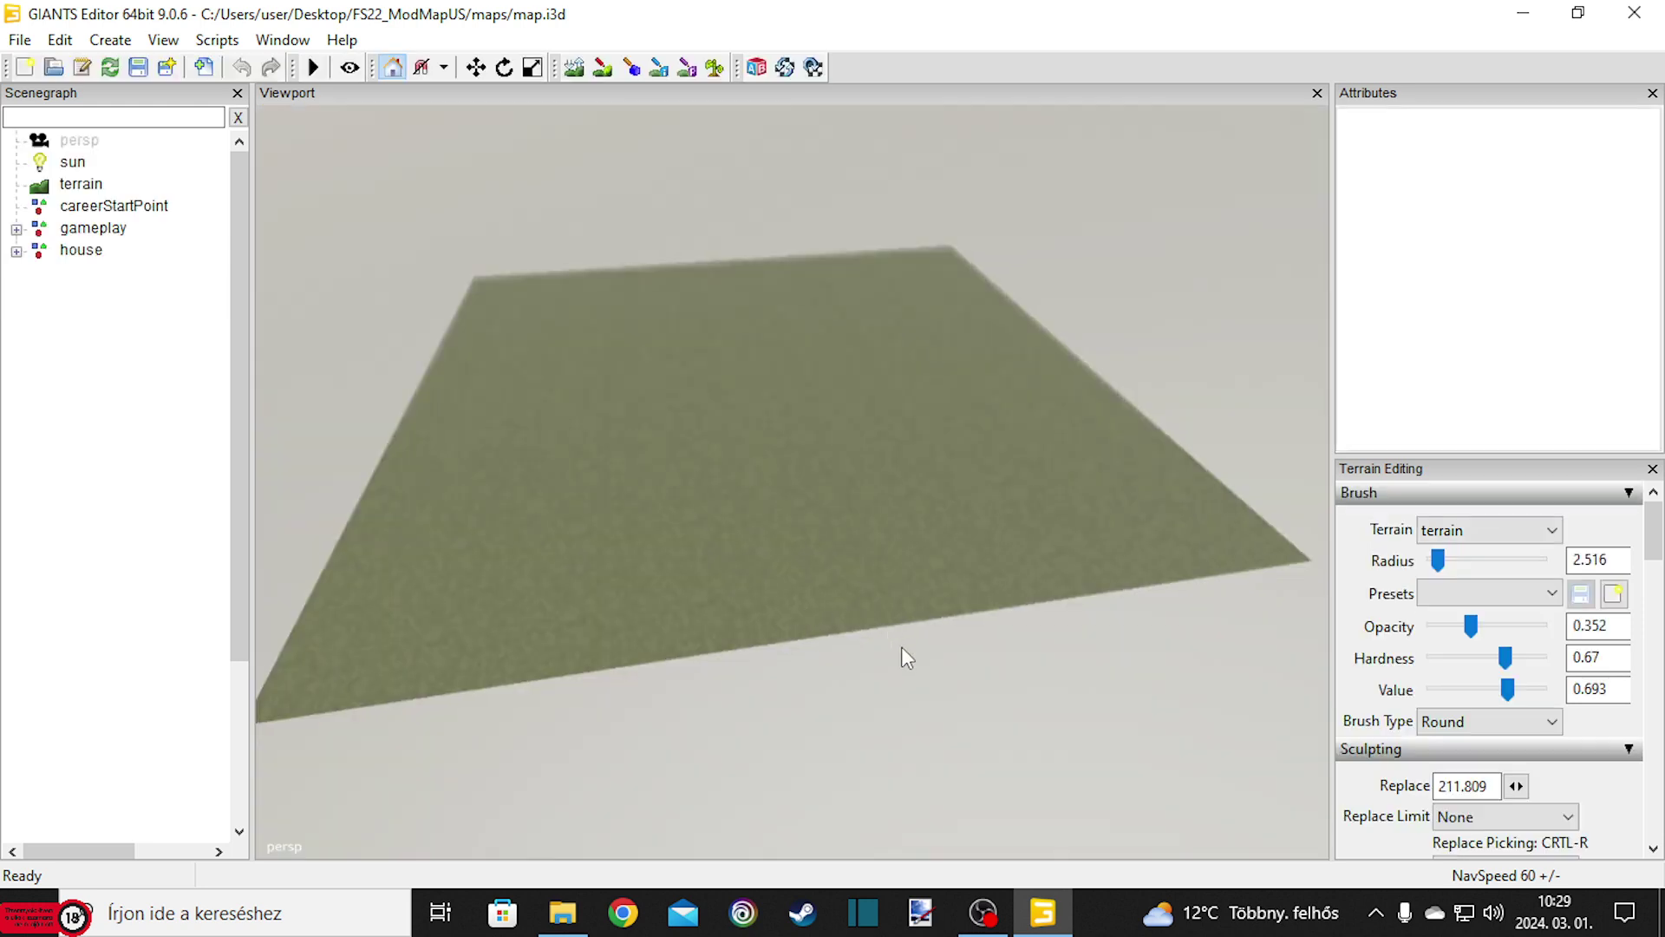
right_click_drag(1018, 701, 977, 606)
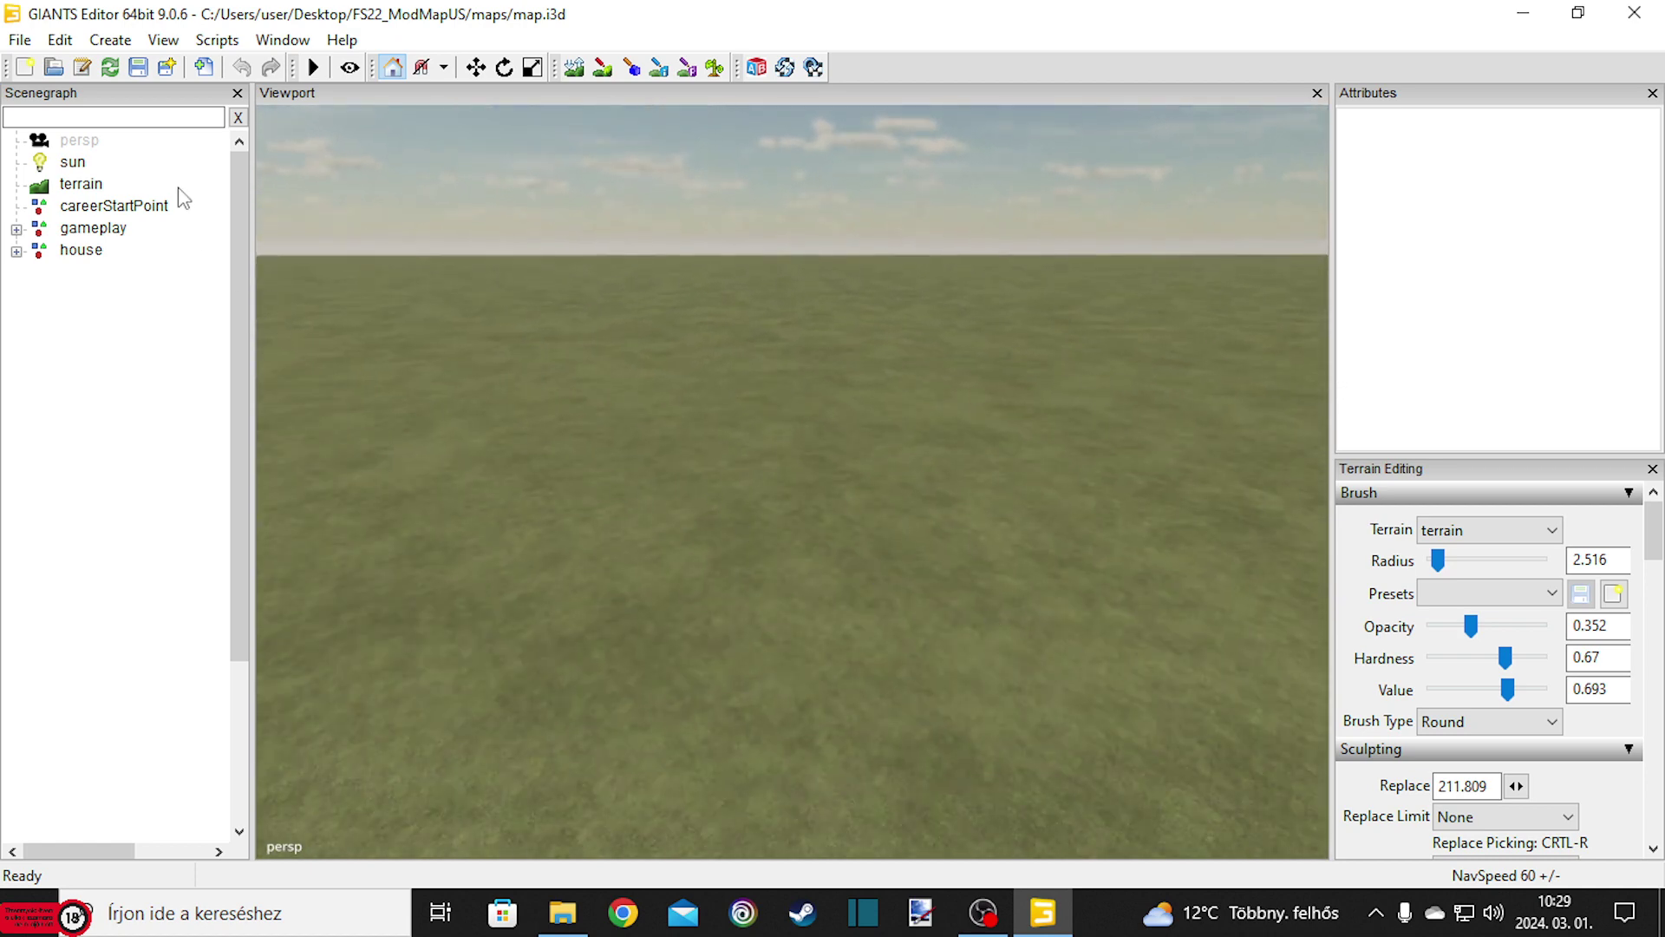
Import hazak.i3d from placeables > hazak into the ModMapUS map.
left_click(21, 40)
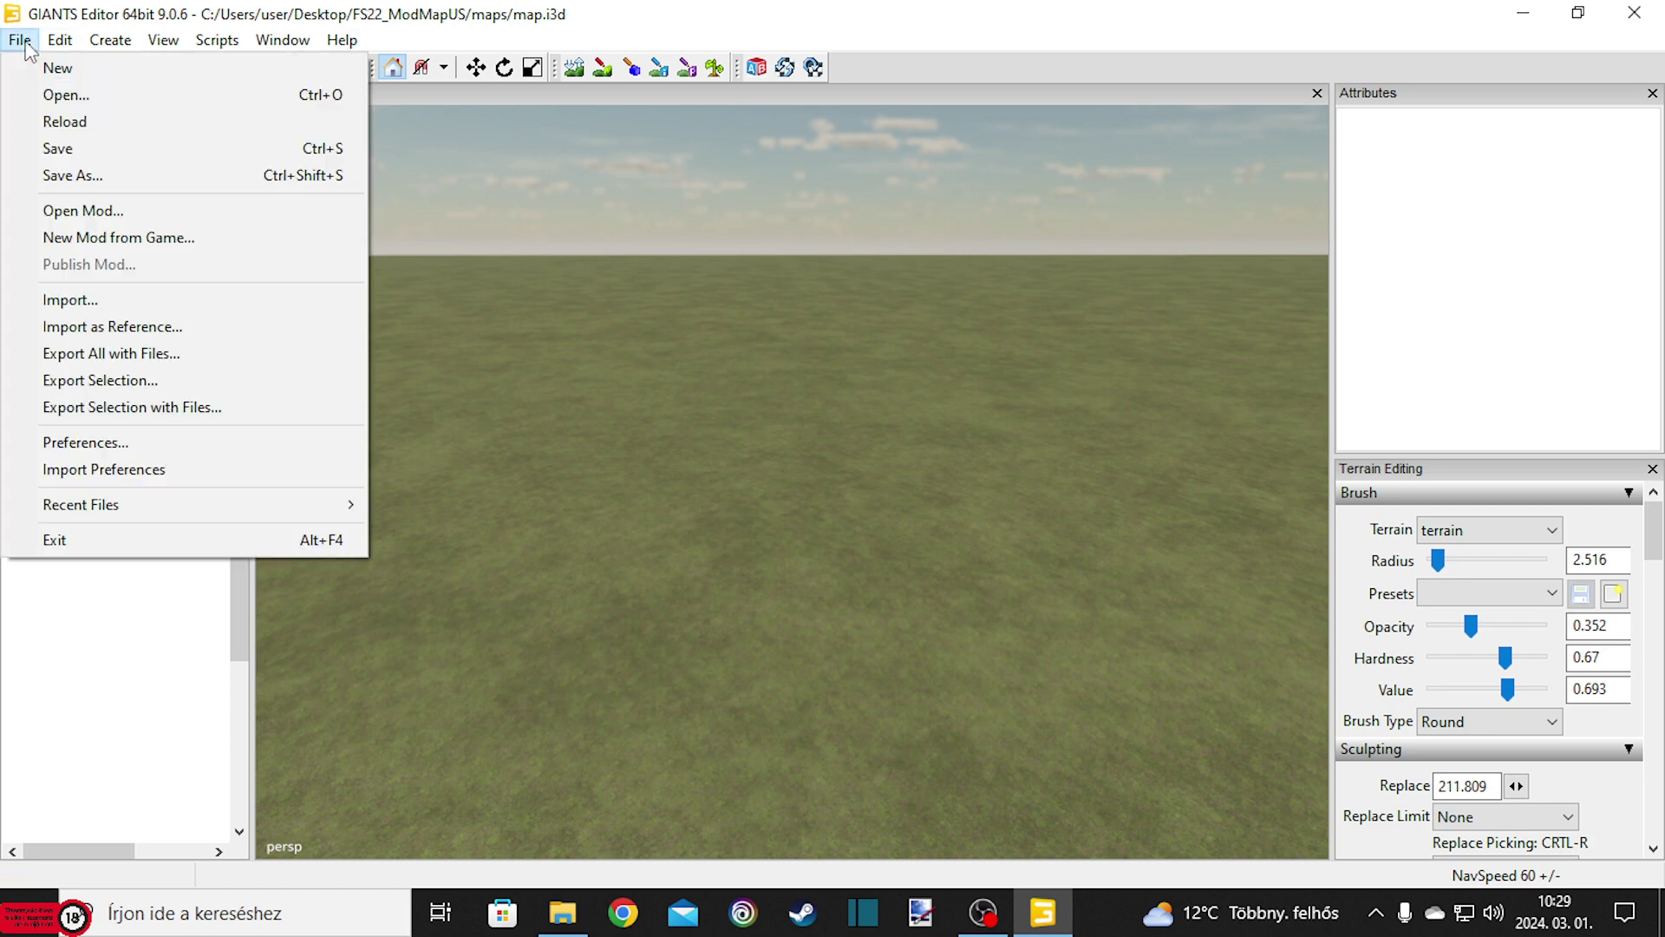
left_click(66, 300)
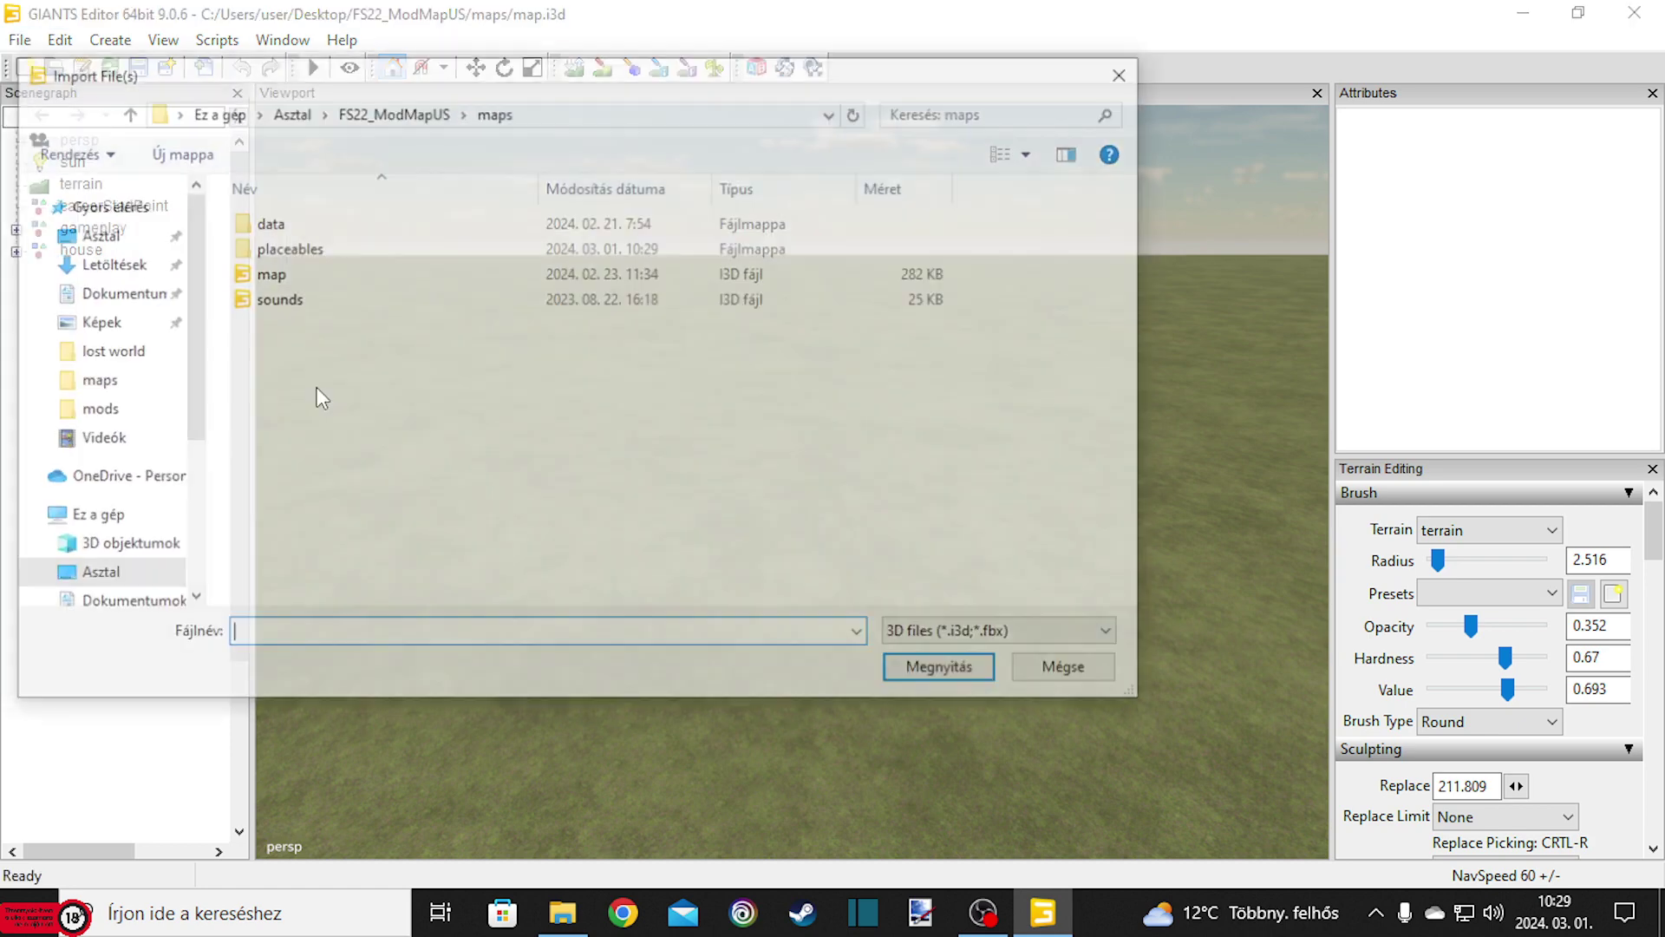
double_click(327, 249)
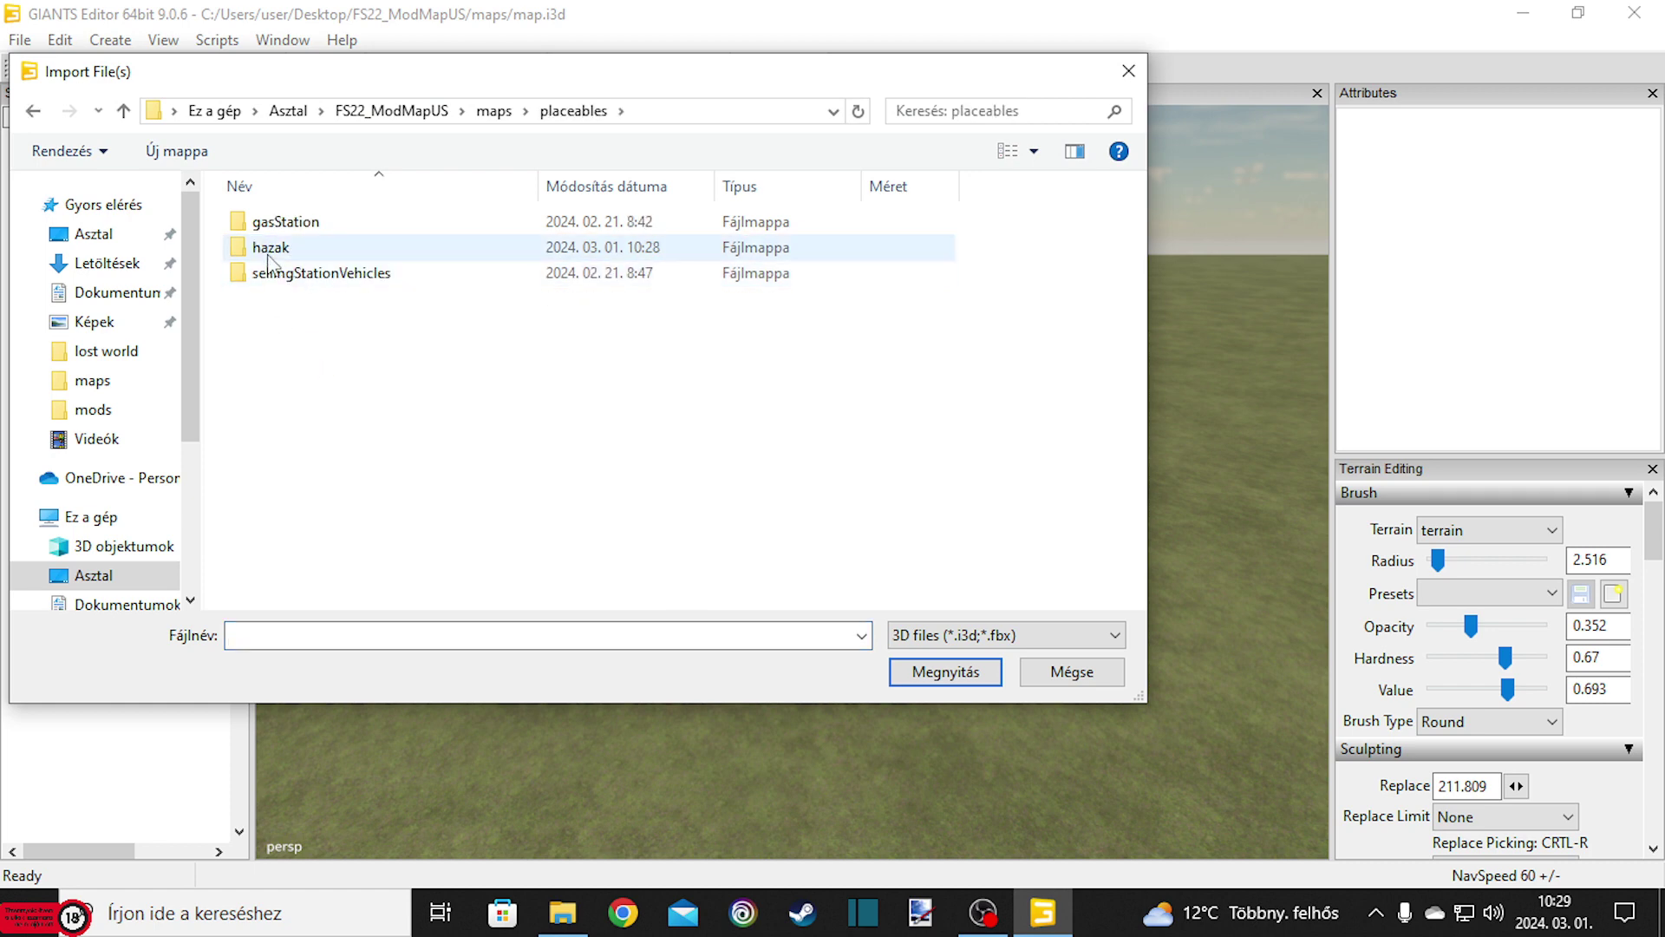
double_click(270, 248)
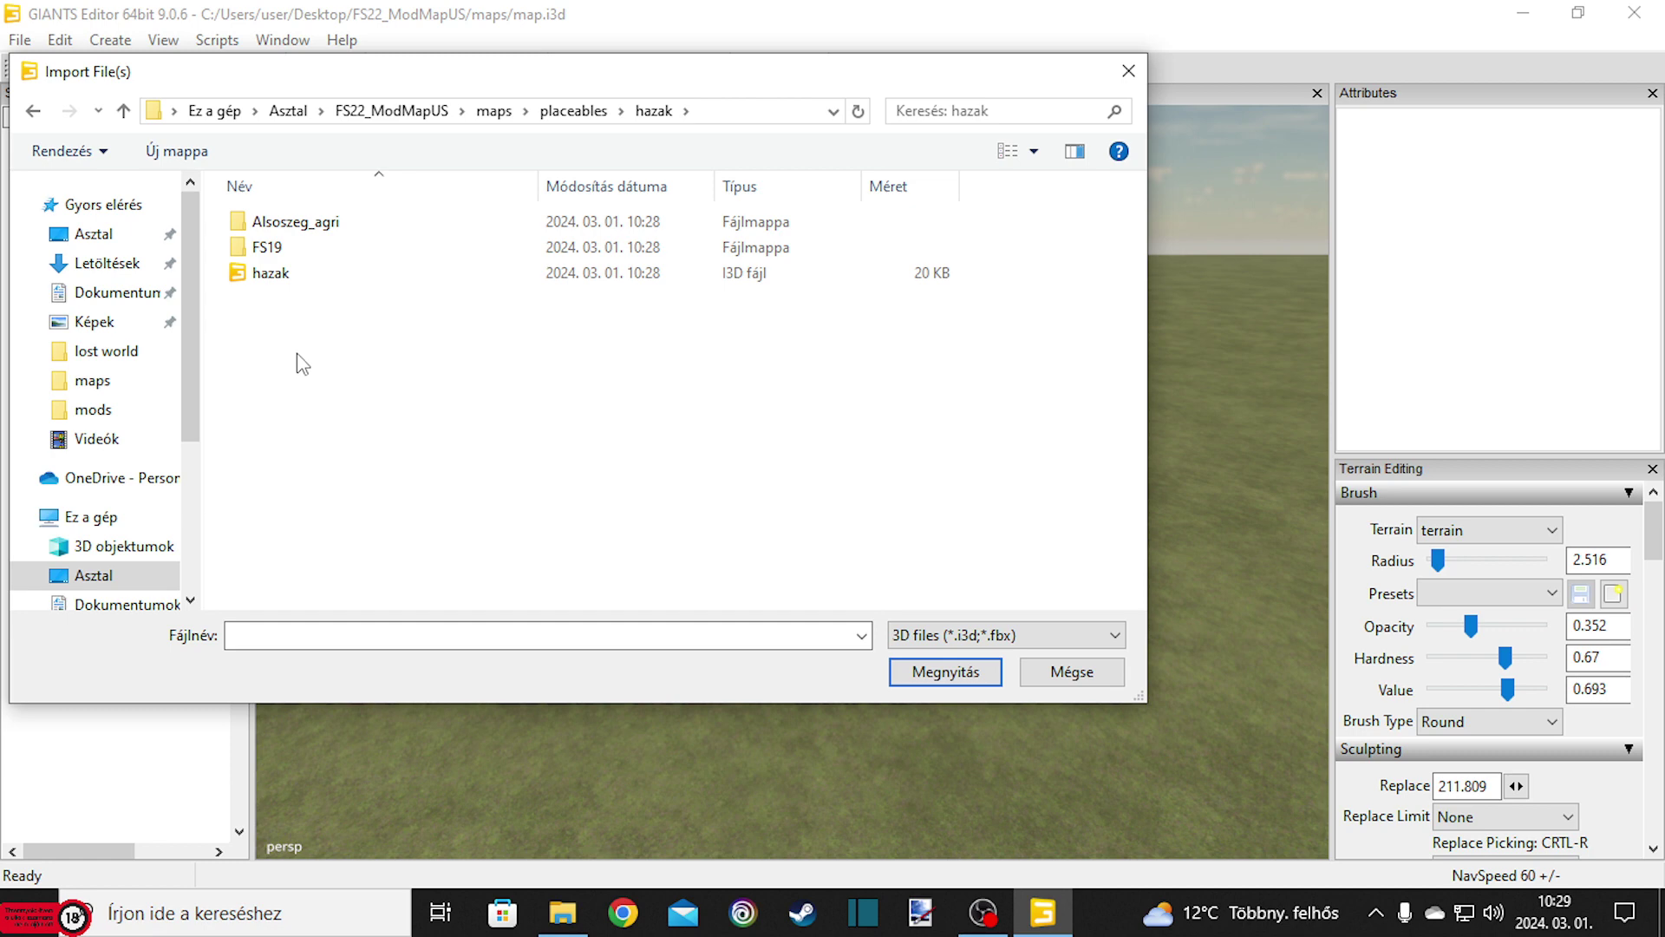
double_click(279, 274)
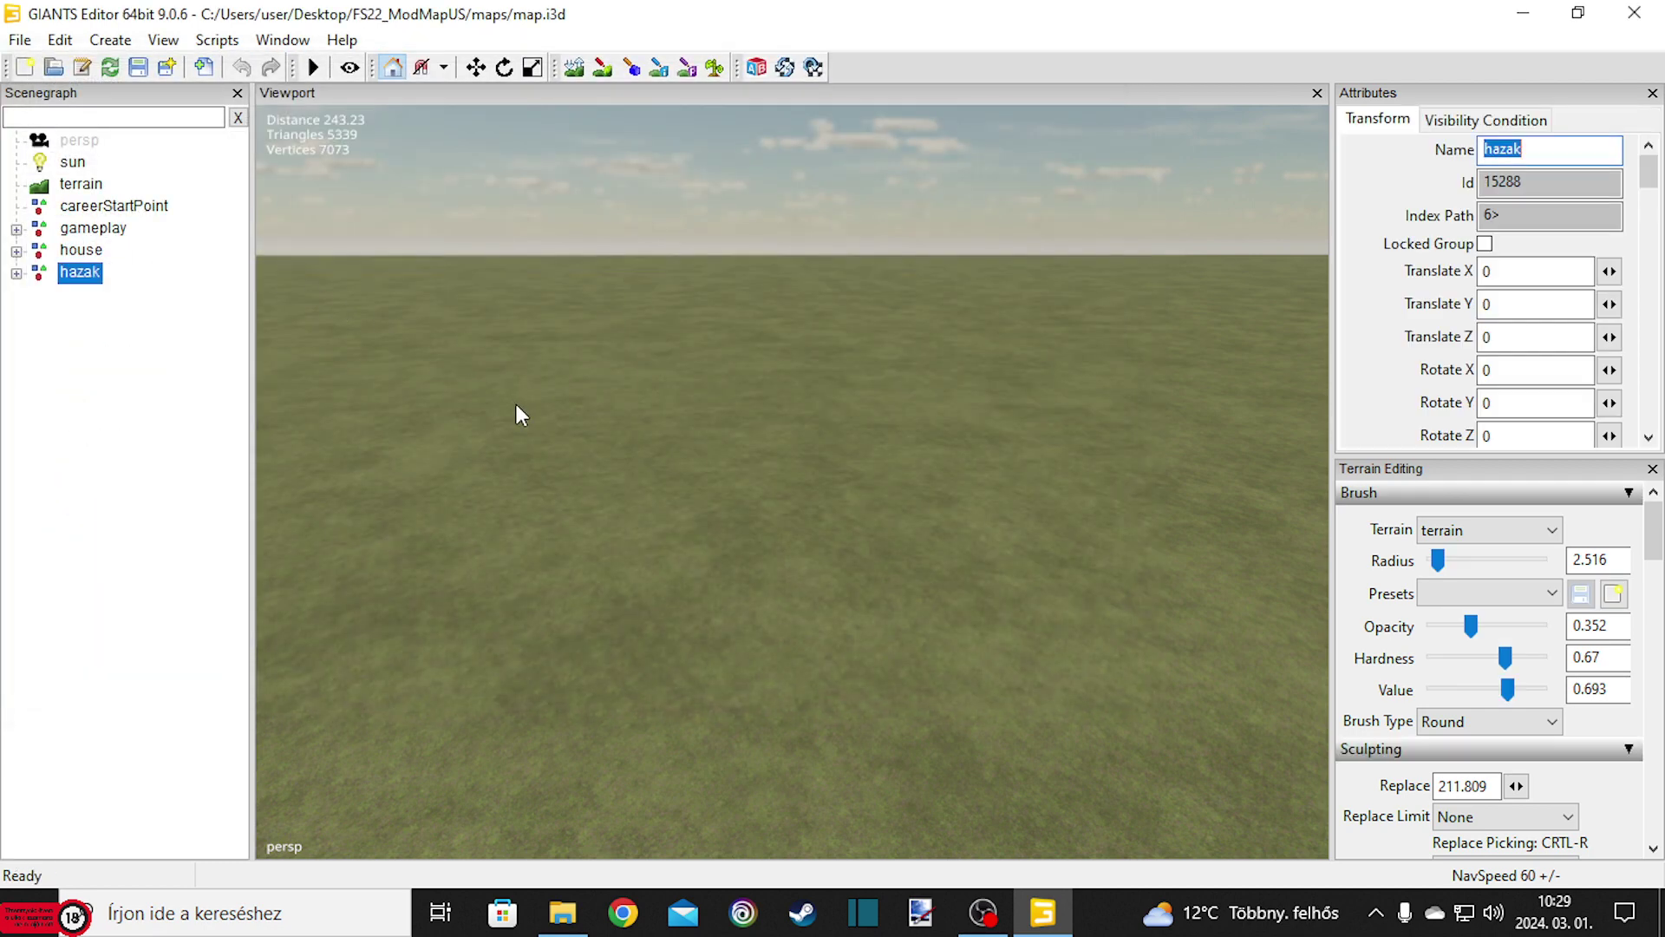
Place the hazak group on the terrain at X -130.207, Y 99.973, Z 112.104.
right_click_drag(575, 424, 767, 470)
scroll(766, 471, "up", 3)
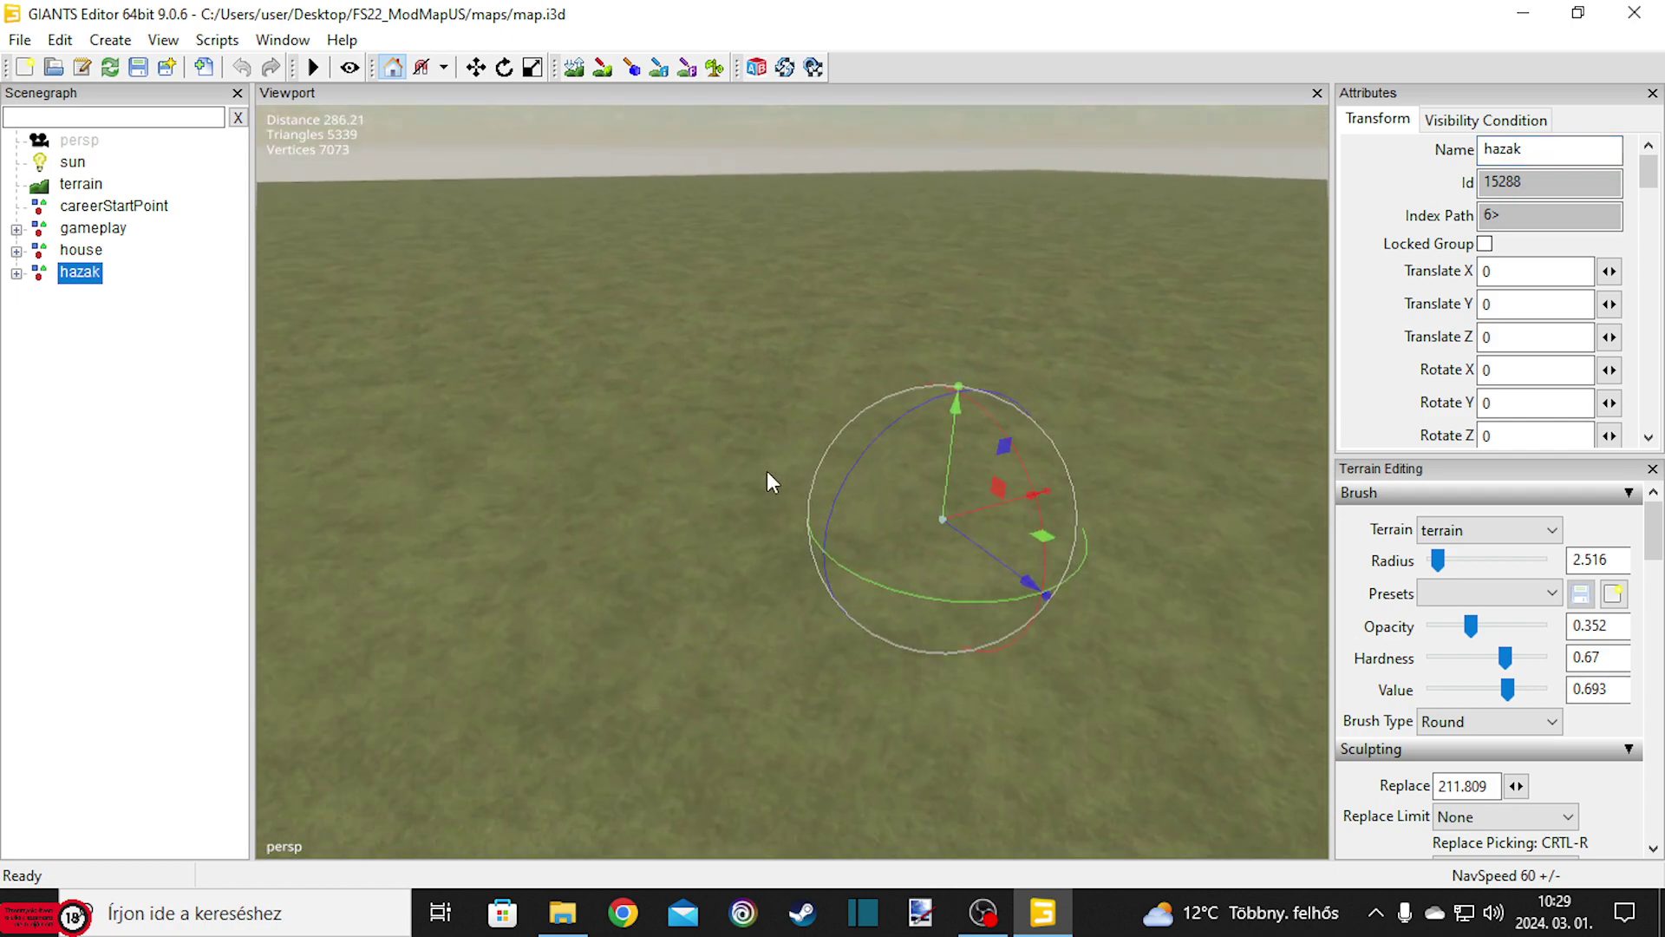
key("ctrl+shift+p")
left_click(761, 471)
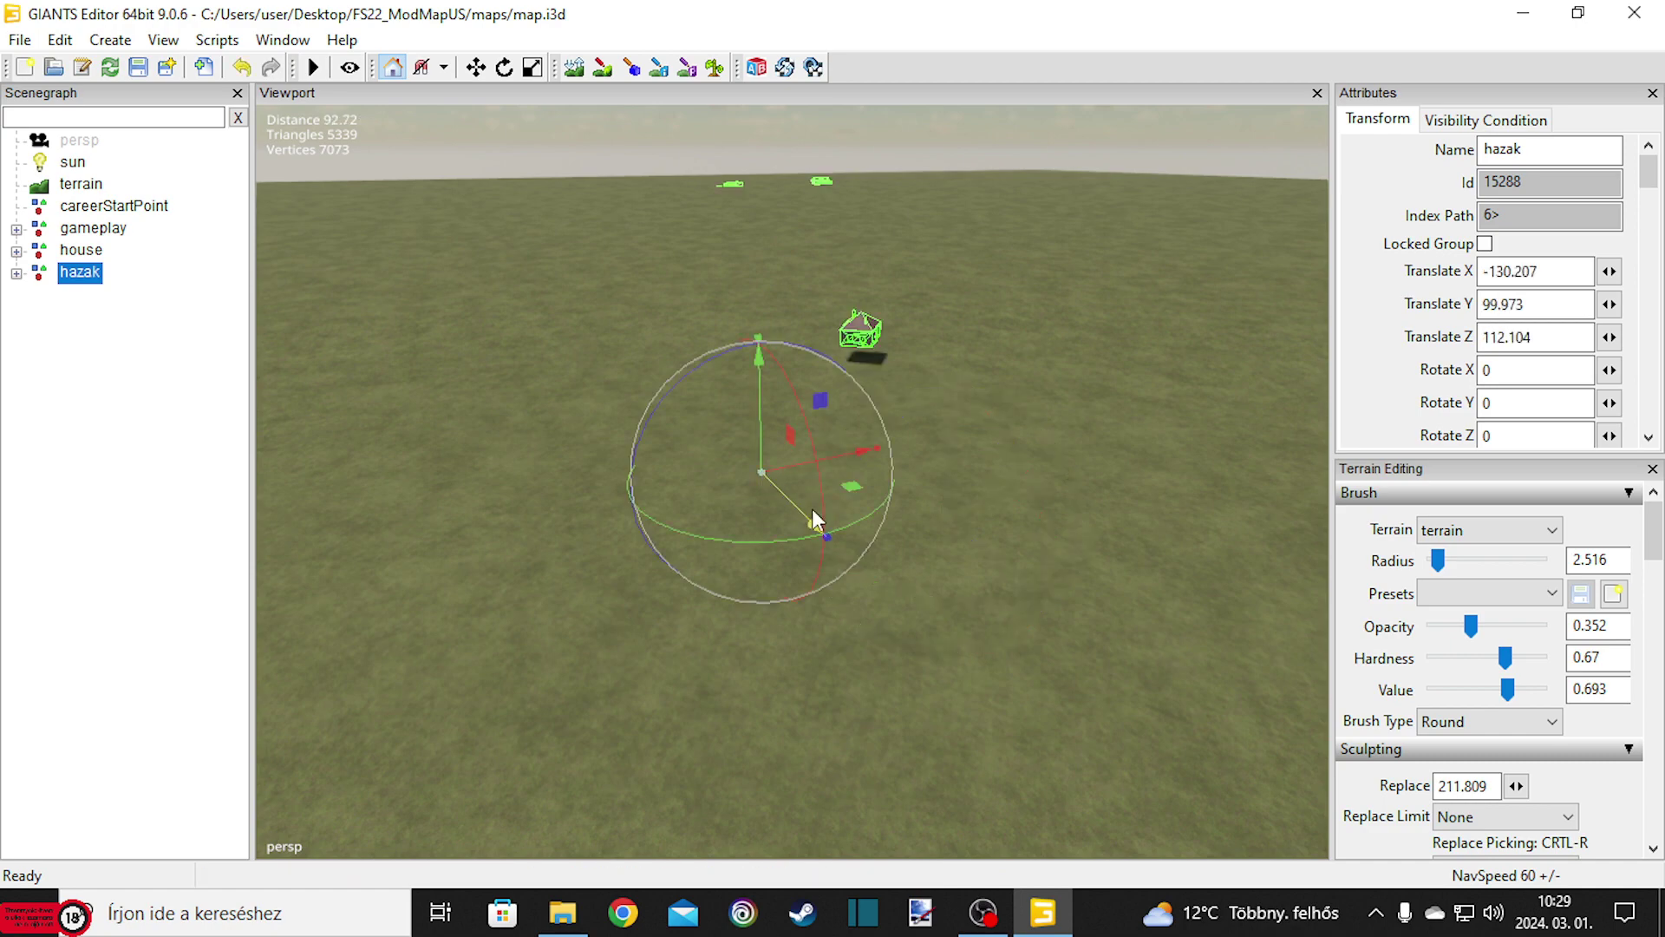